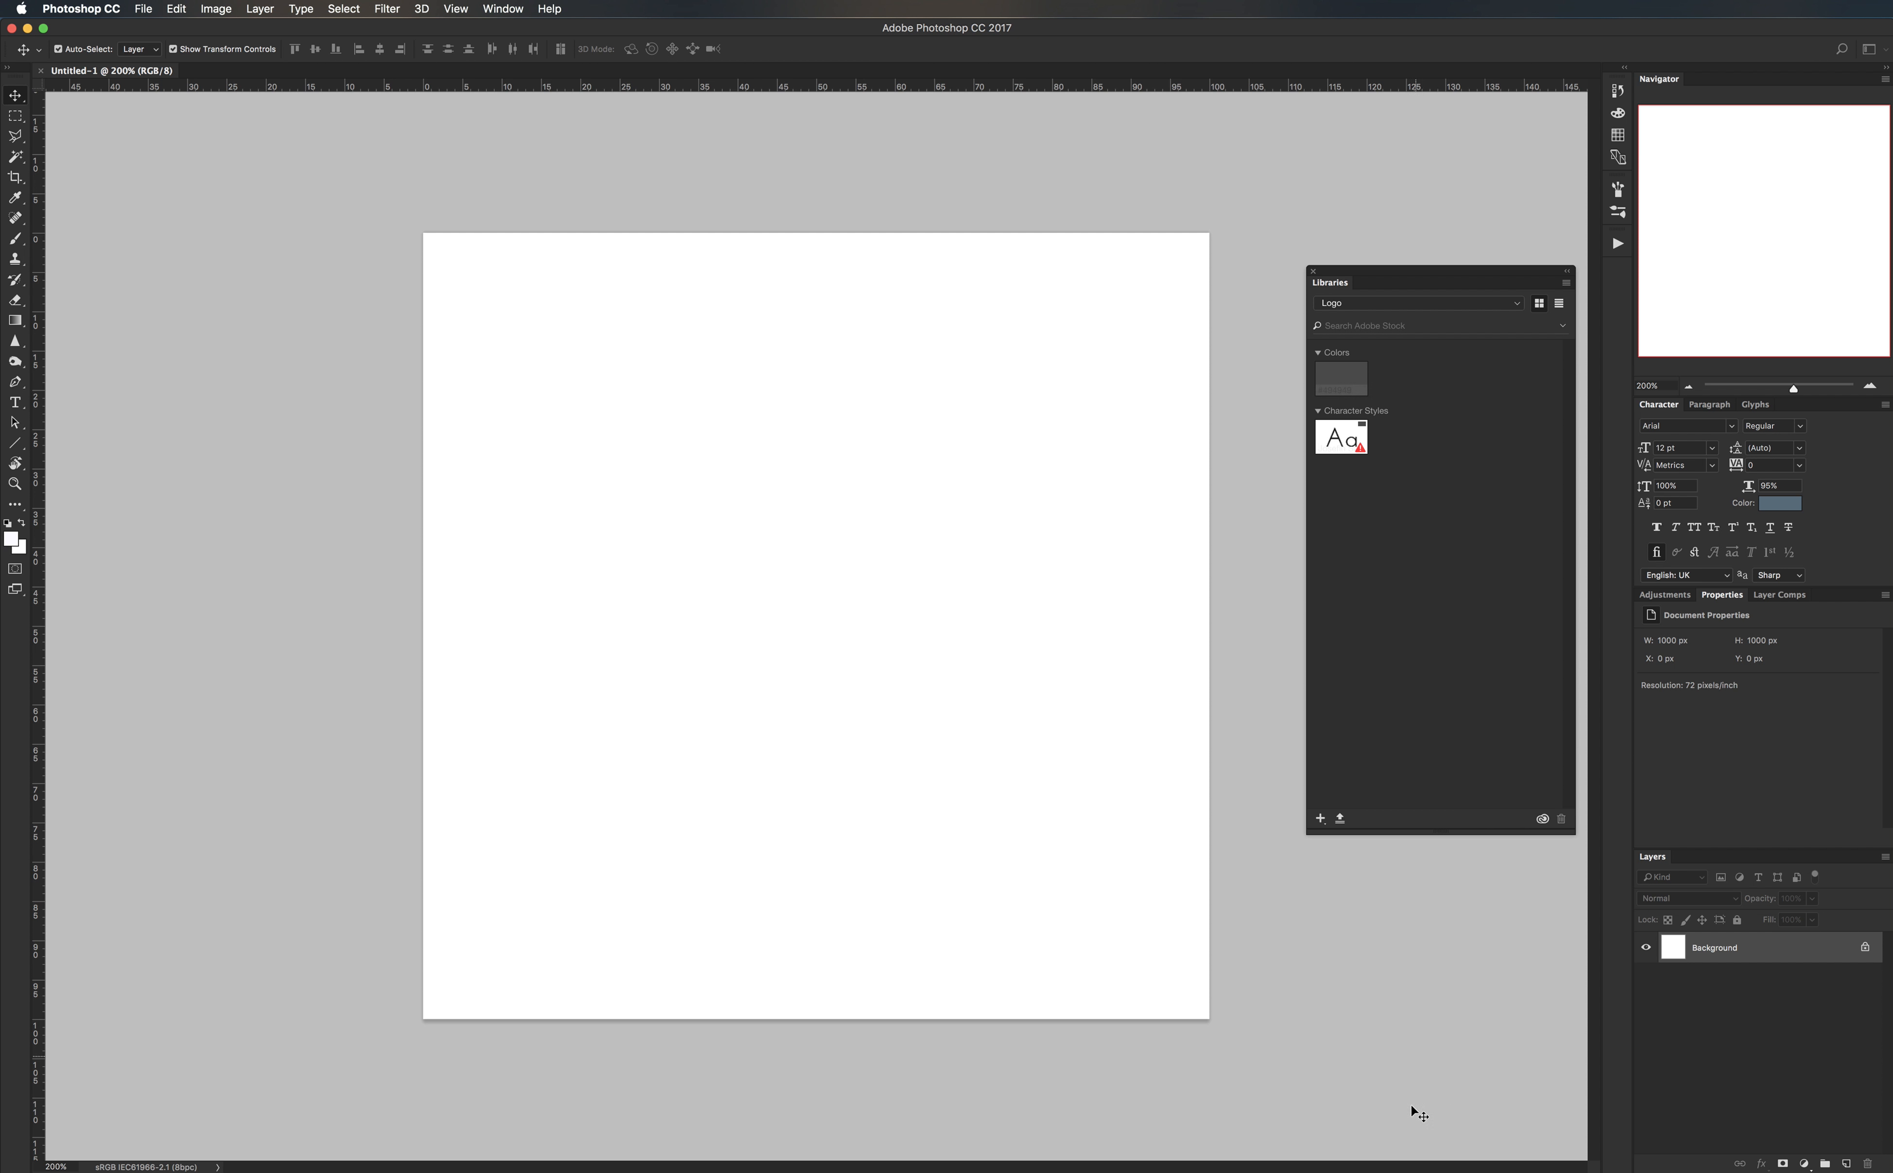
# - Switch to Safari and export the Coolors palette from the Generate page as a PNG image
pyautogui.press('super+Tab')
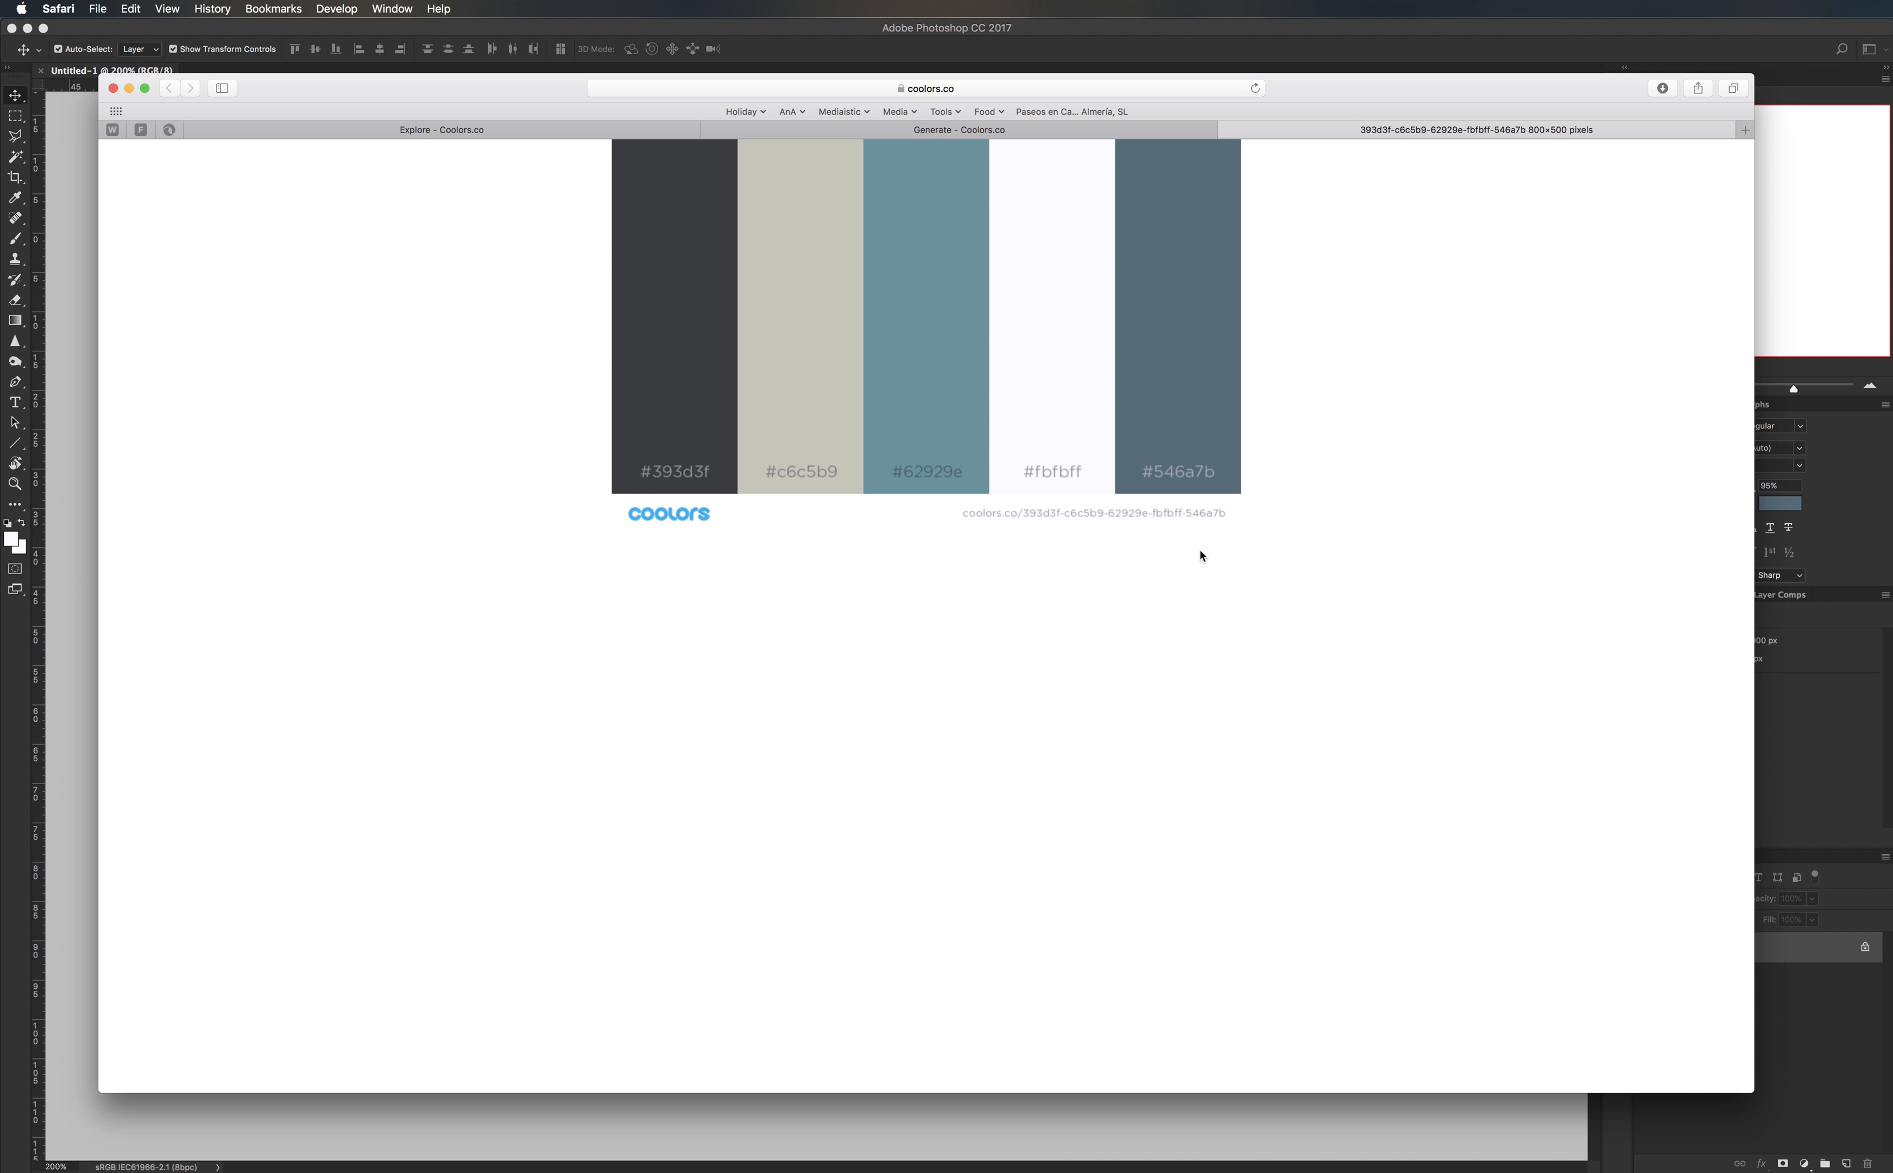
pyautogui.click(595, 131)
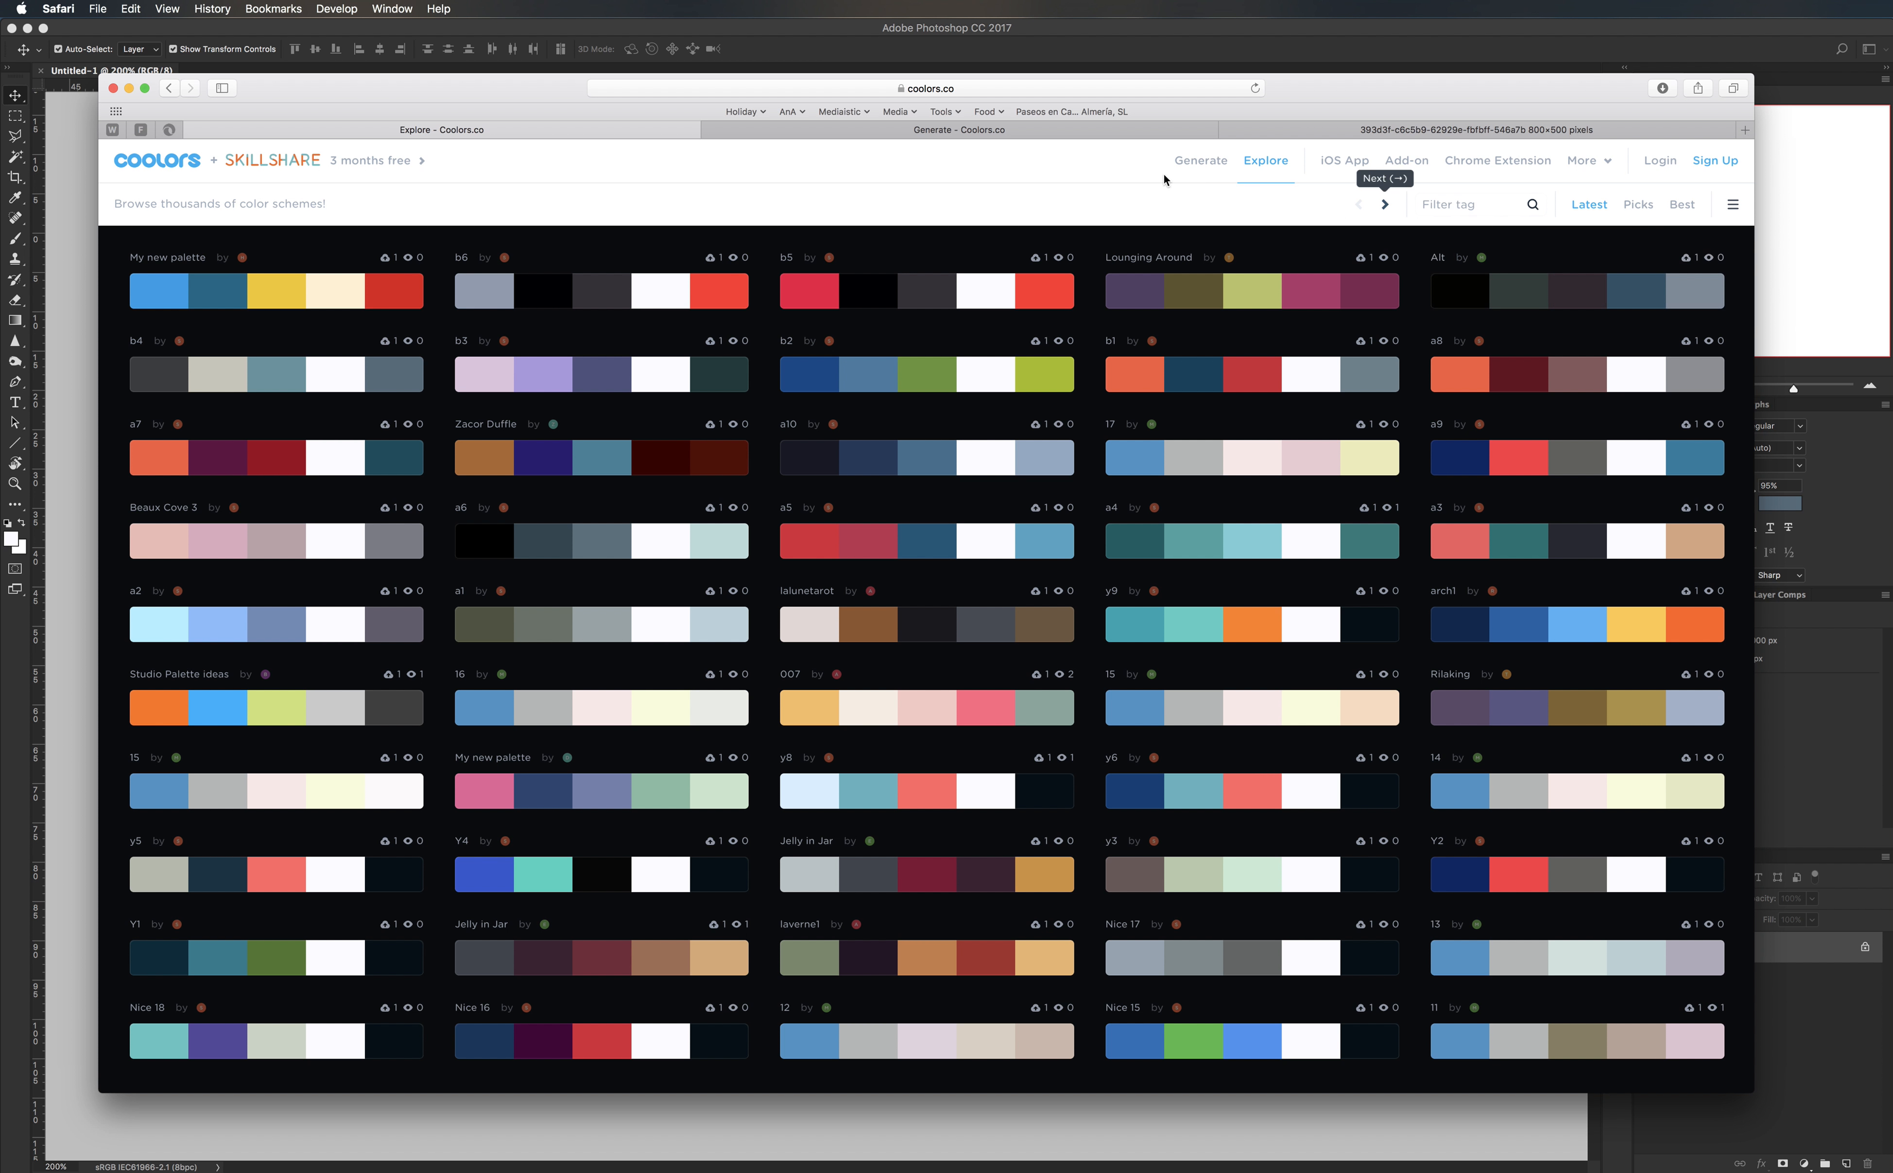
pyautogui.click(1035, 128)
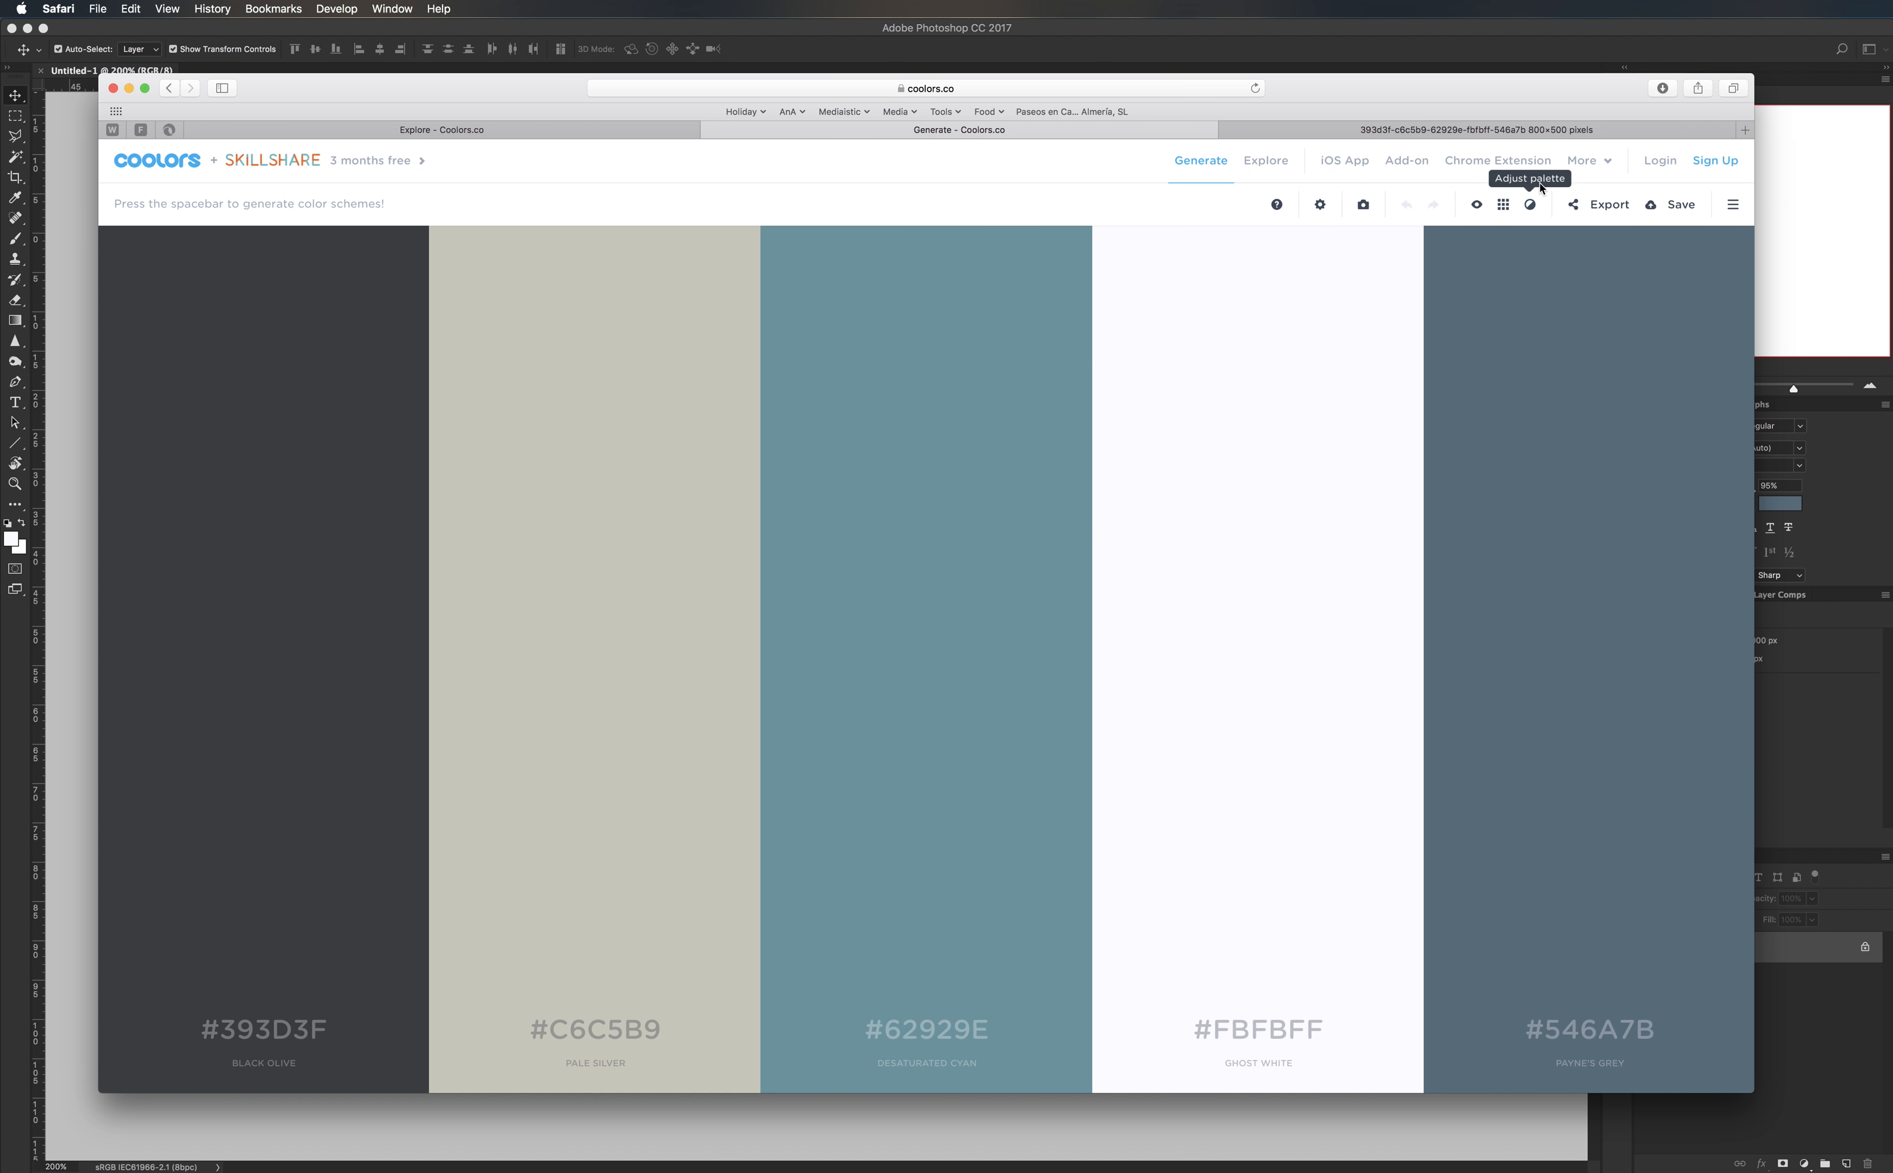
pyautogui.click(1593, 213)
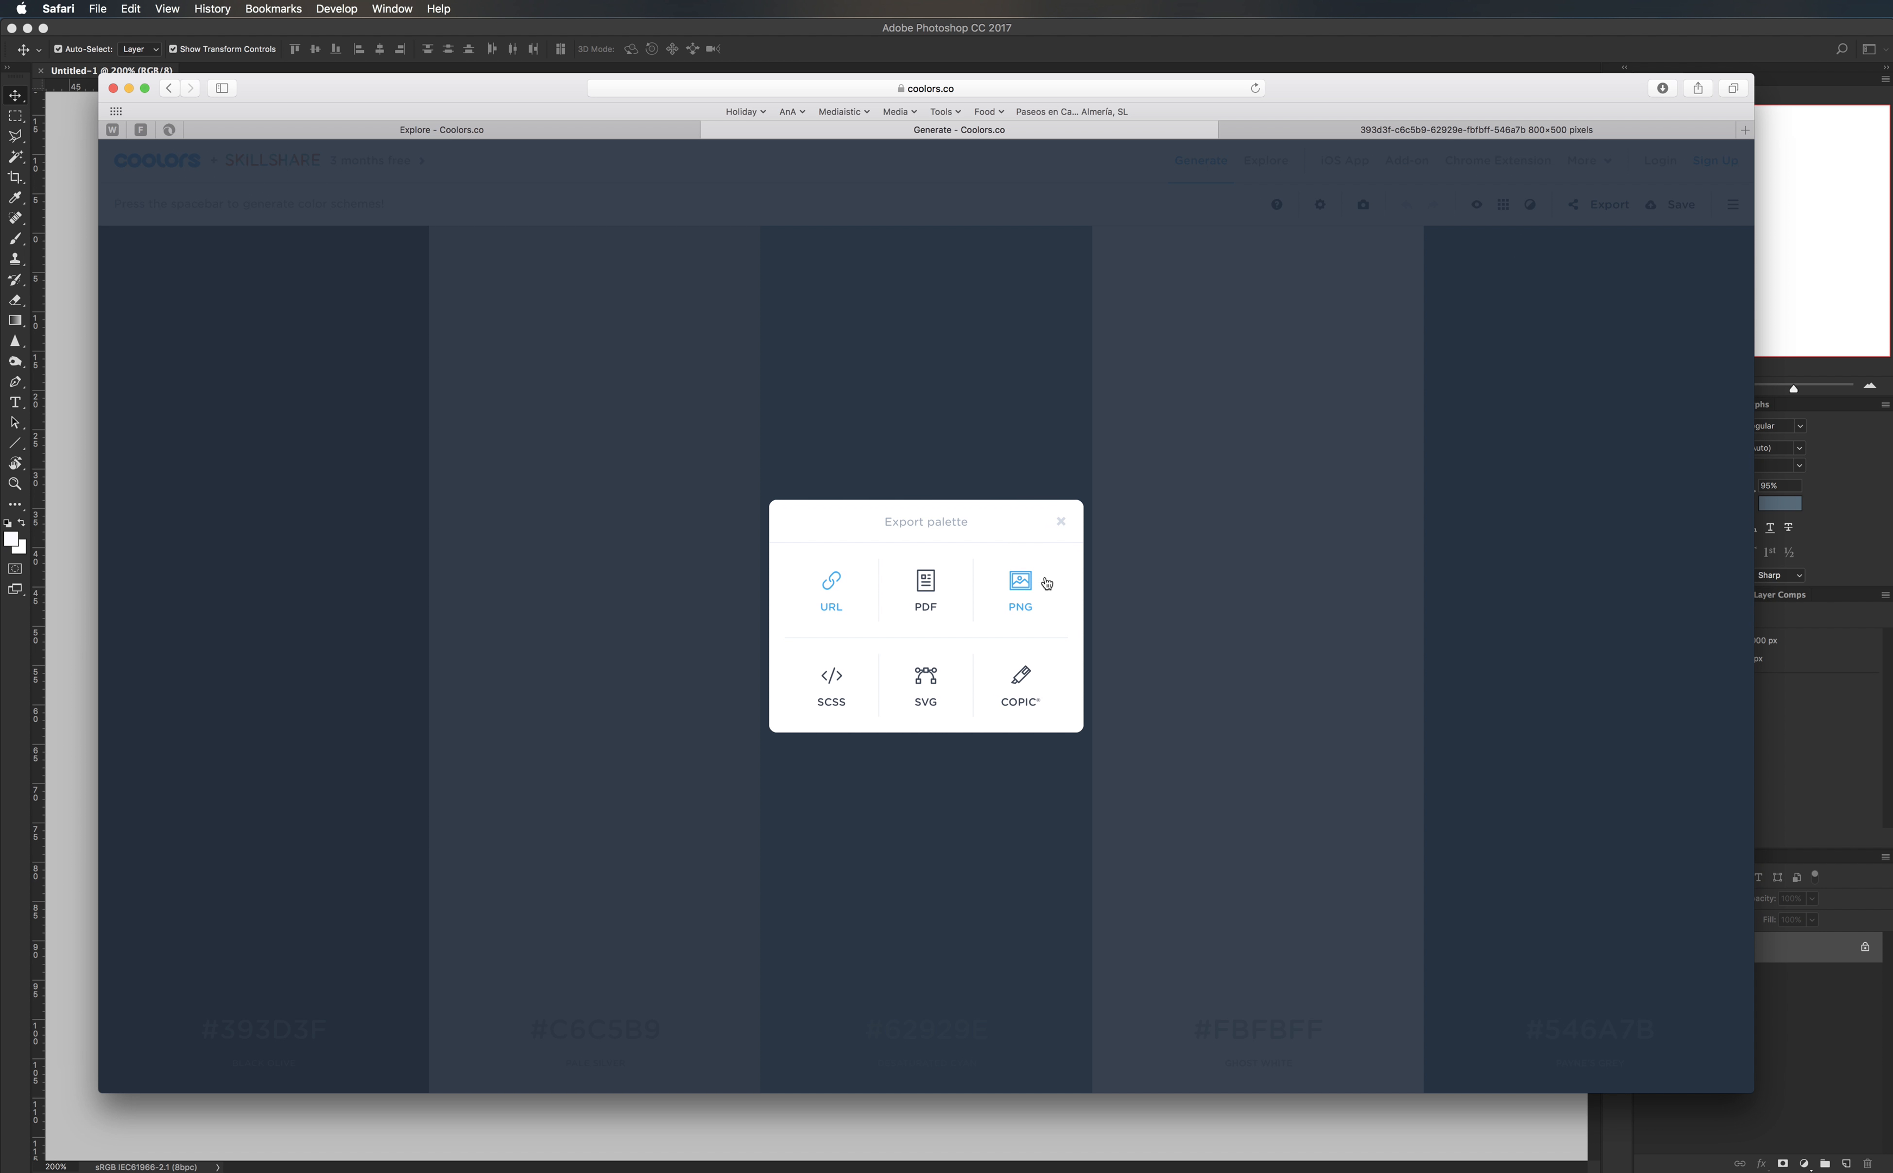
pyautogui.click(1030, 586)
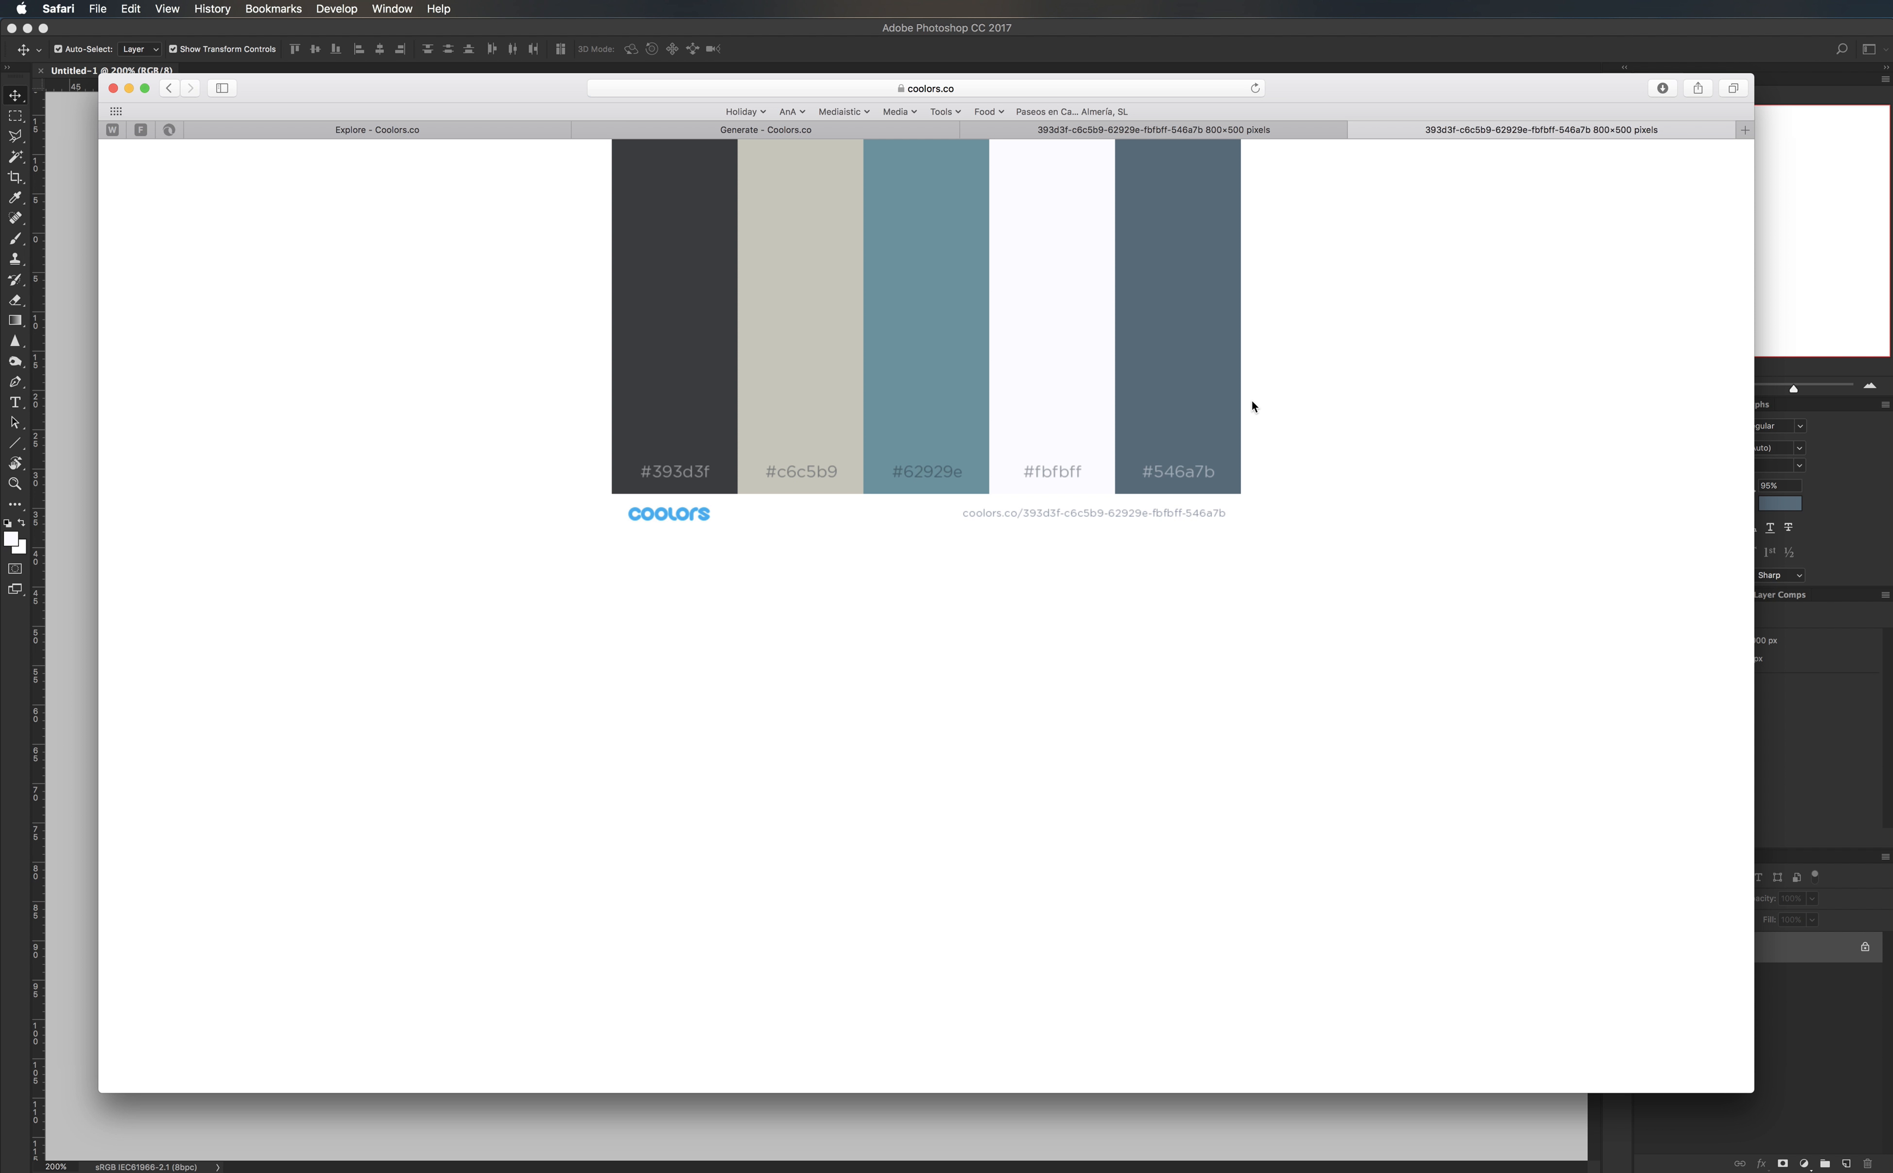
# - Copy the exported palette image into the blank Photoshop document and move it up to about Y 13.4%
pyautogui.rightClick(985, 348)
pyautogui.click(1080, 464)
pyautogui.click(1136, 1129)
pyautogui.press('super+v')
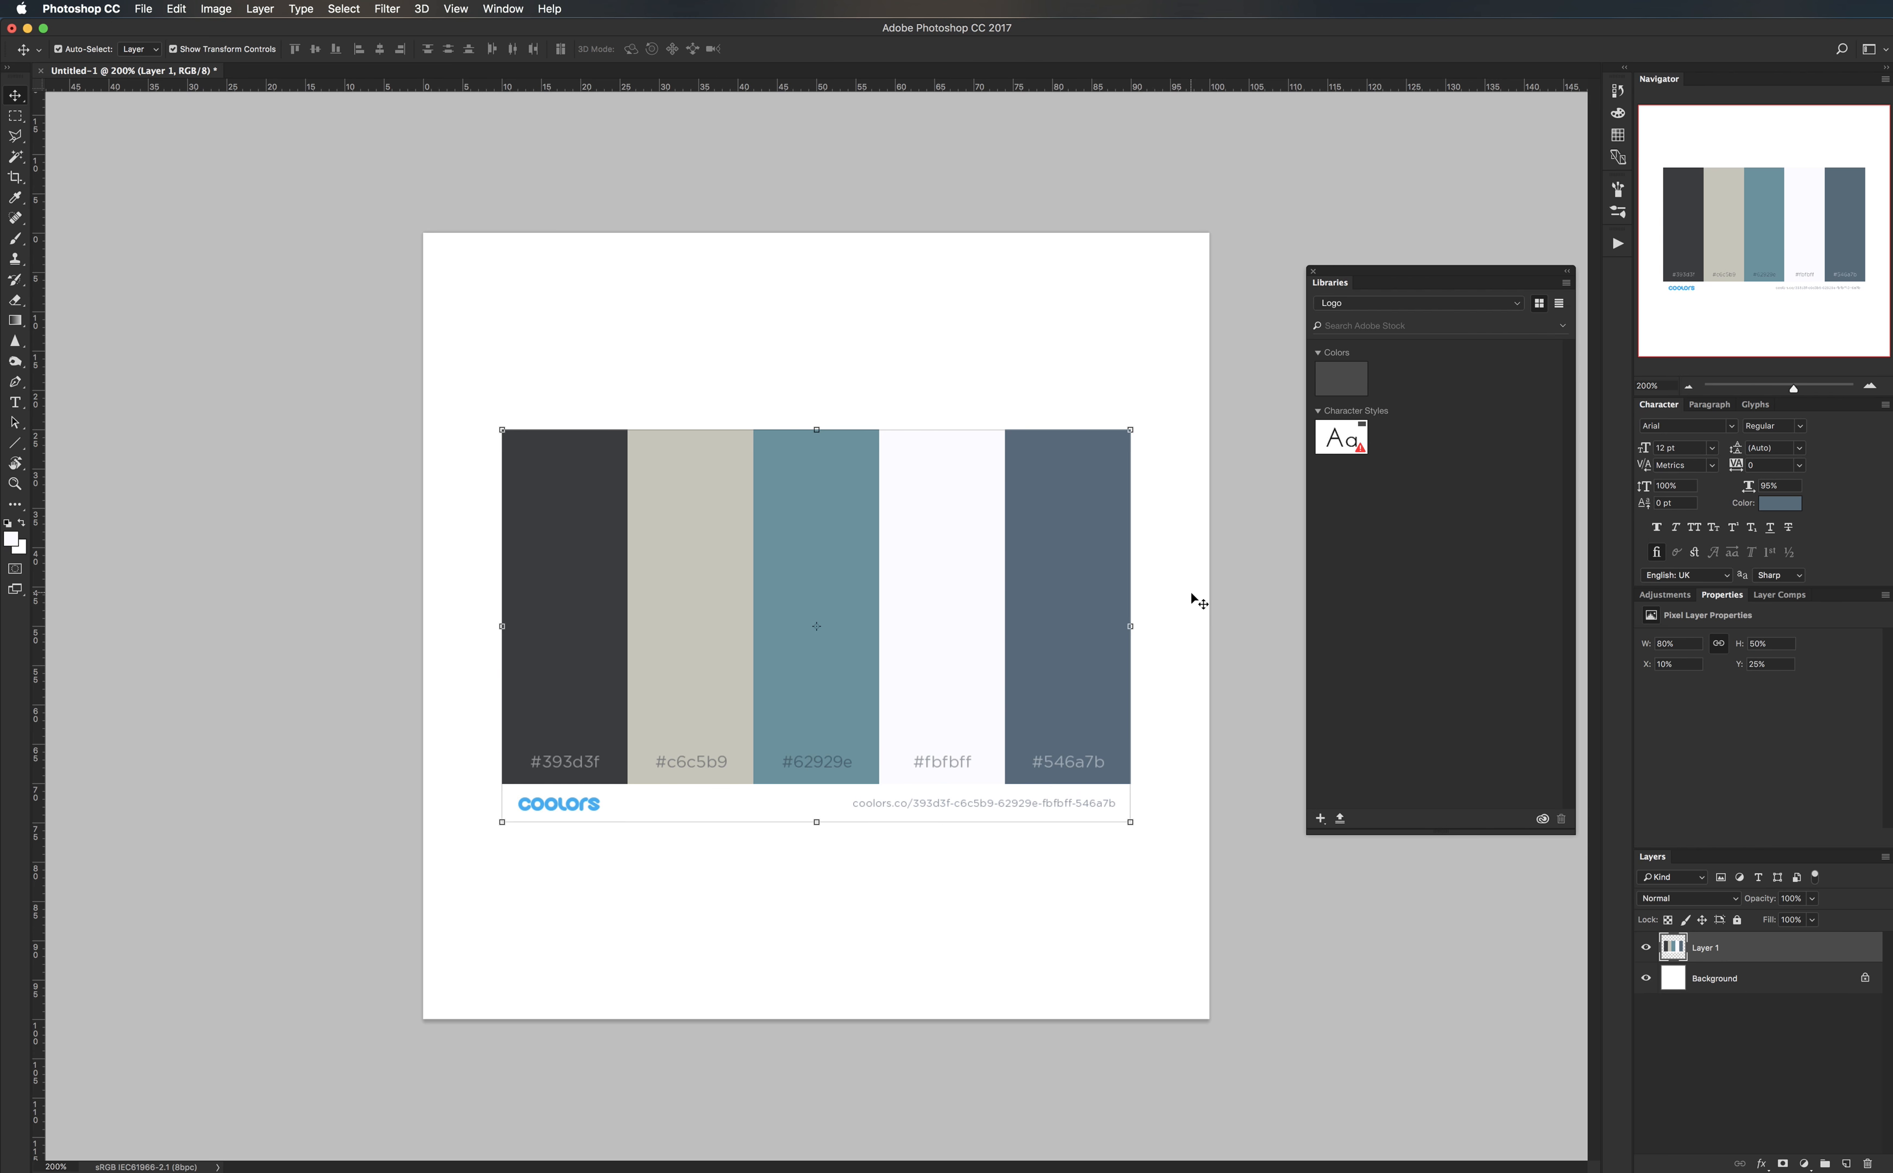
pyautogui.moveTo(940, 576); pyautogui.dragTo(950, 490)
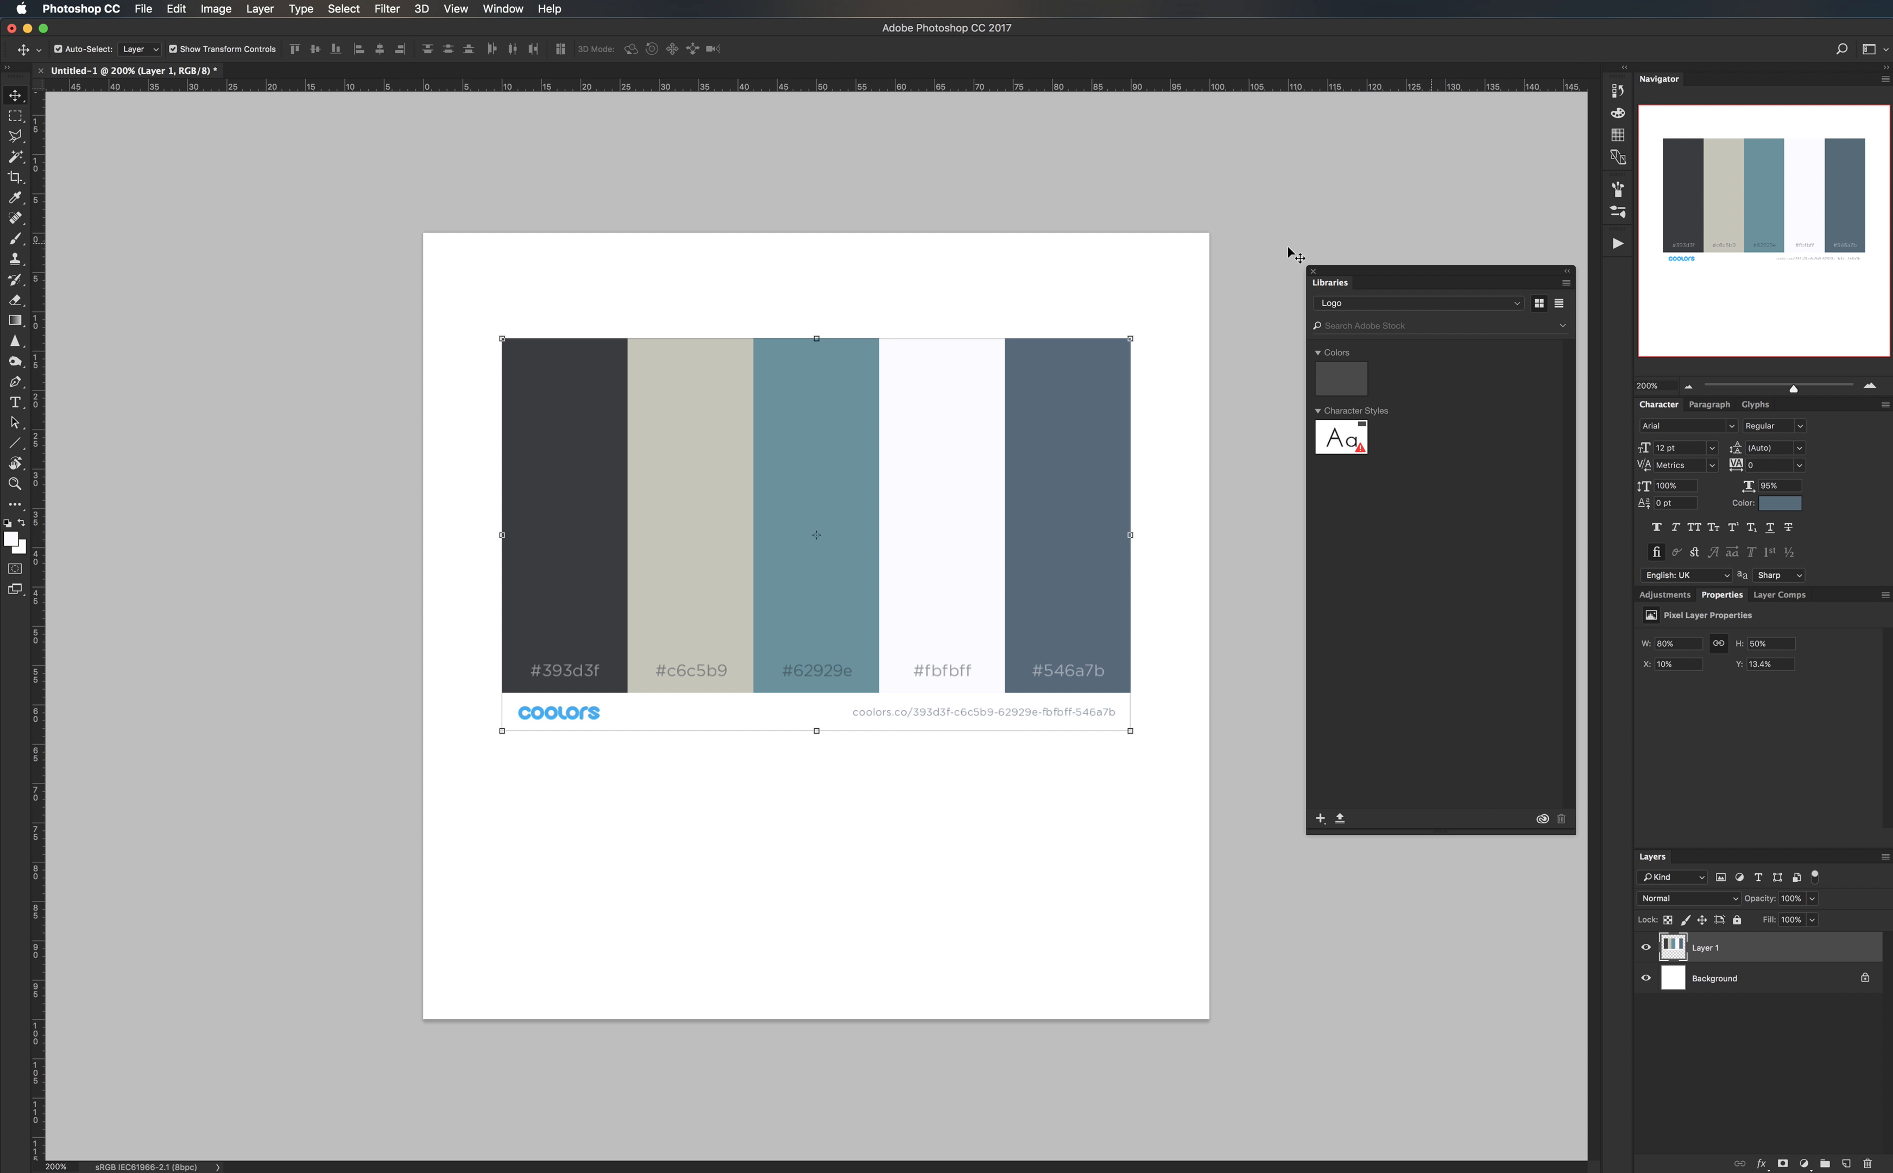
# - Create a new library named "Branding Video Library"
pyautogui.click(503, 8)
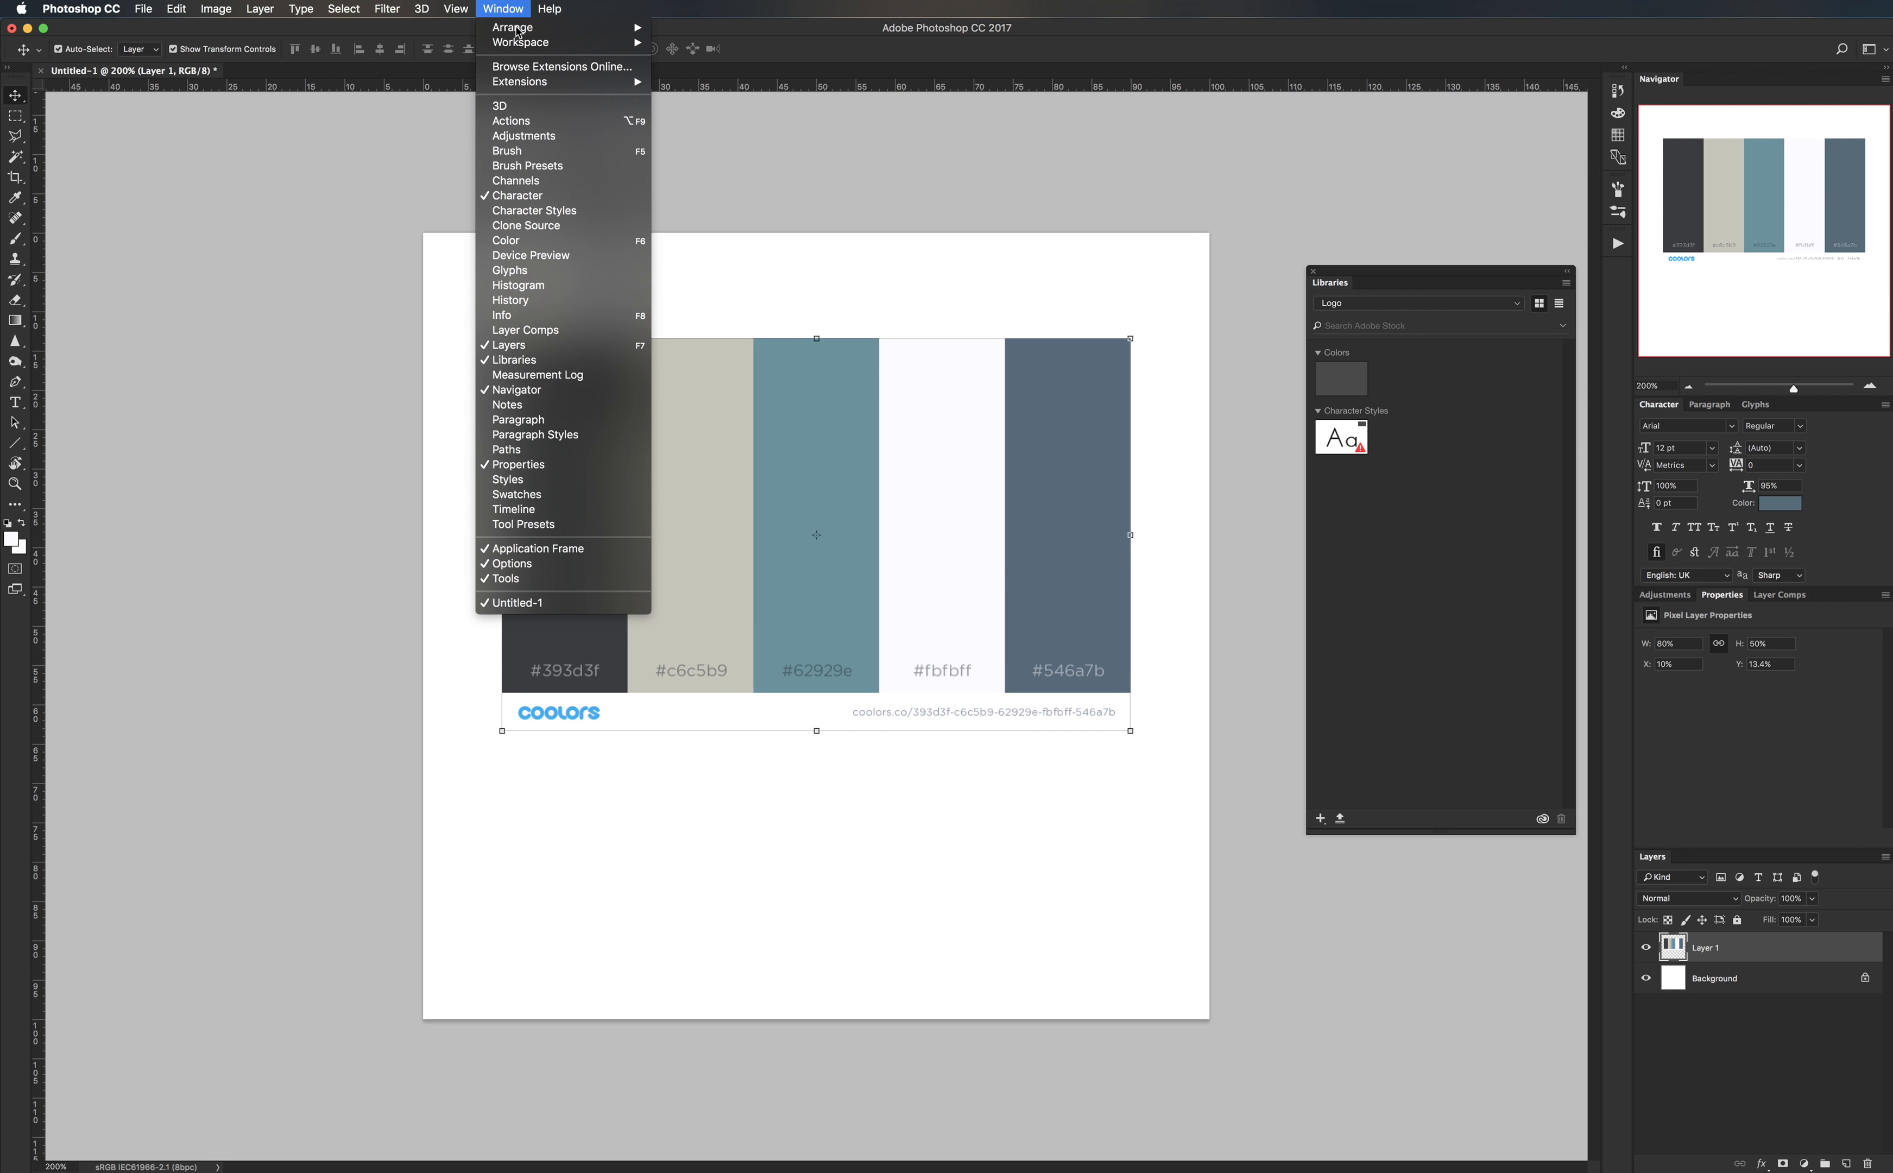
pyautogui.click(1410, 509)
pyautogui.click(1485, 304)
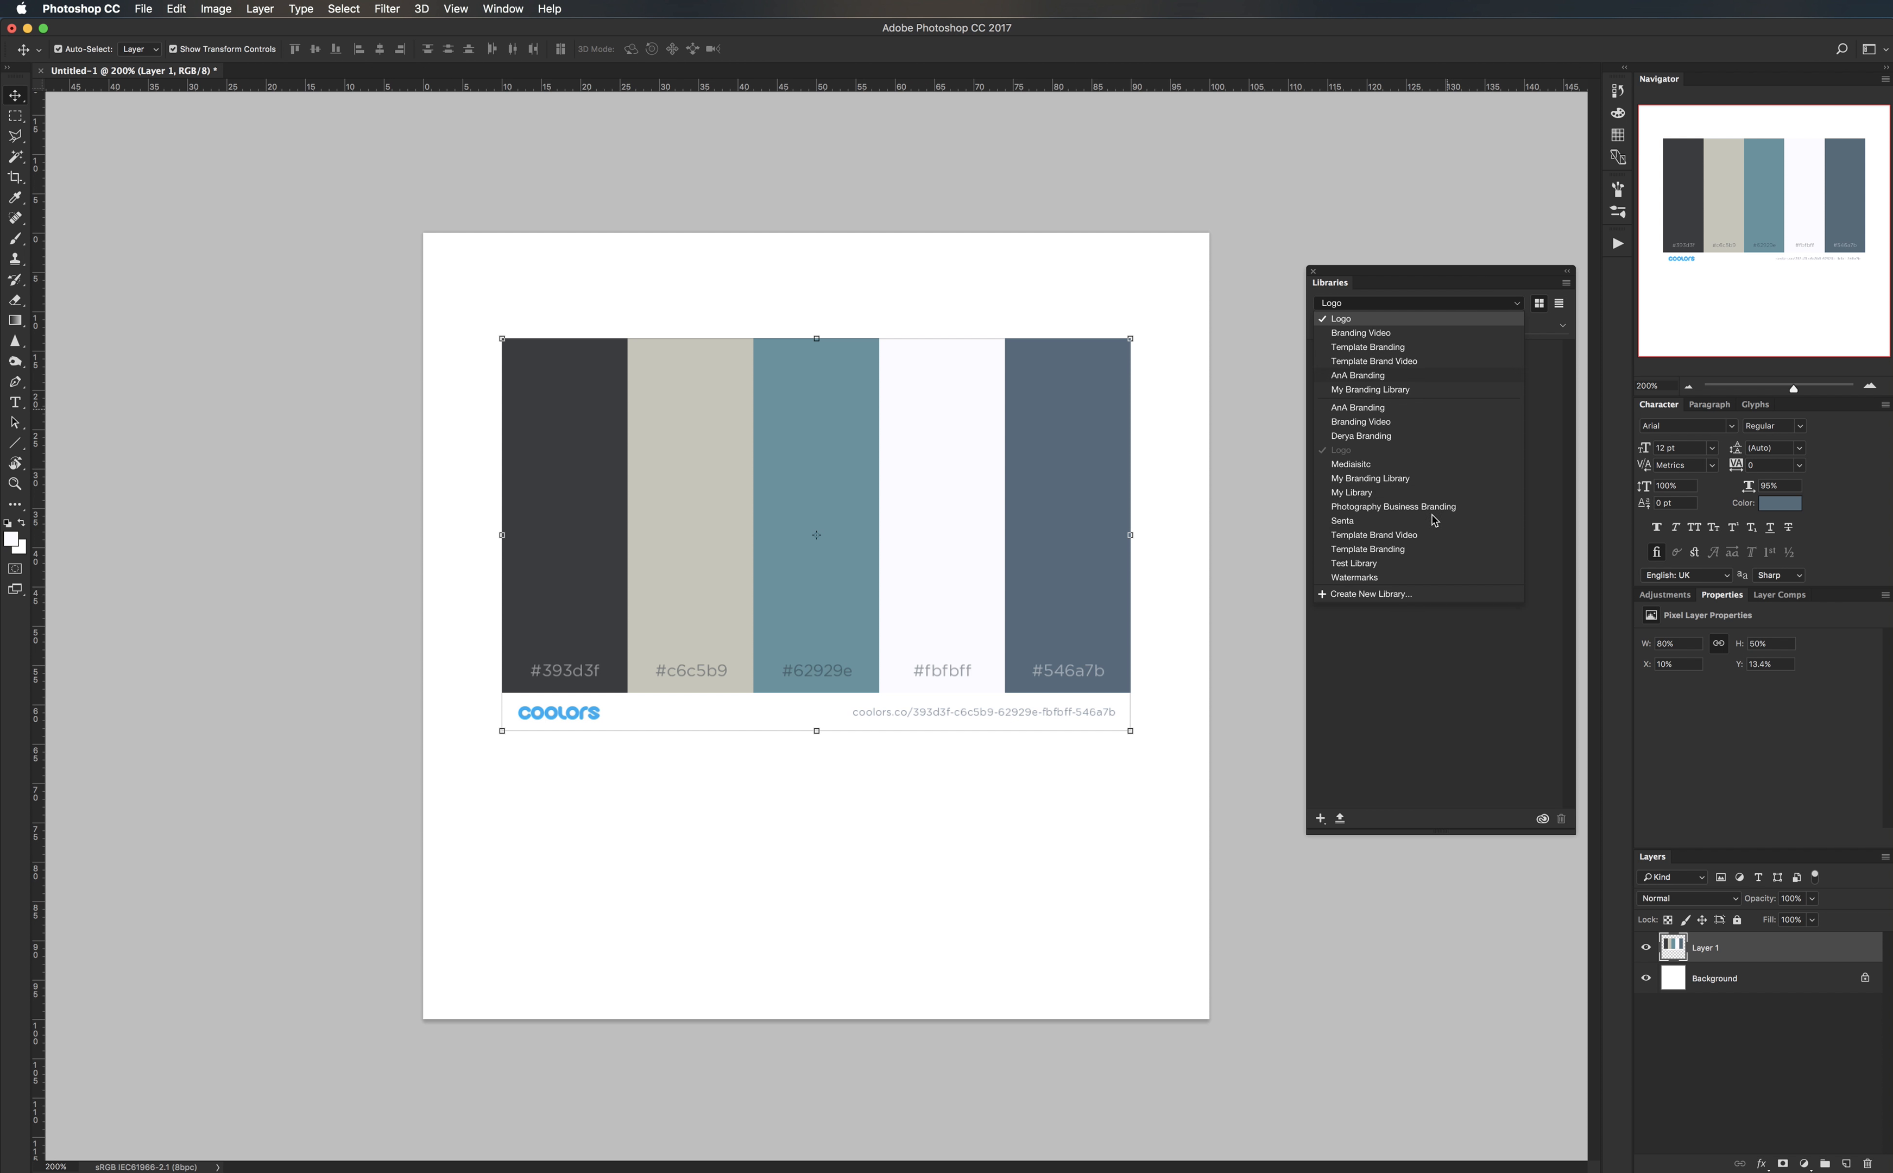
pyautogui.click(1372, 597)
pyautogui.write('Branding Video Library')
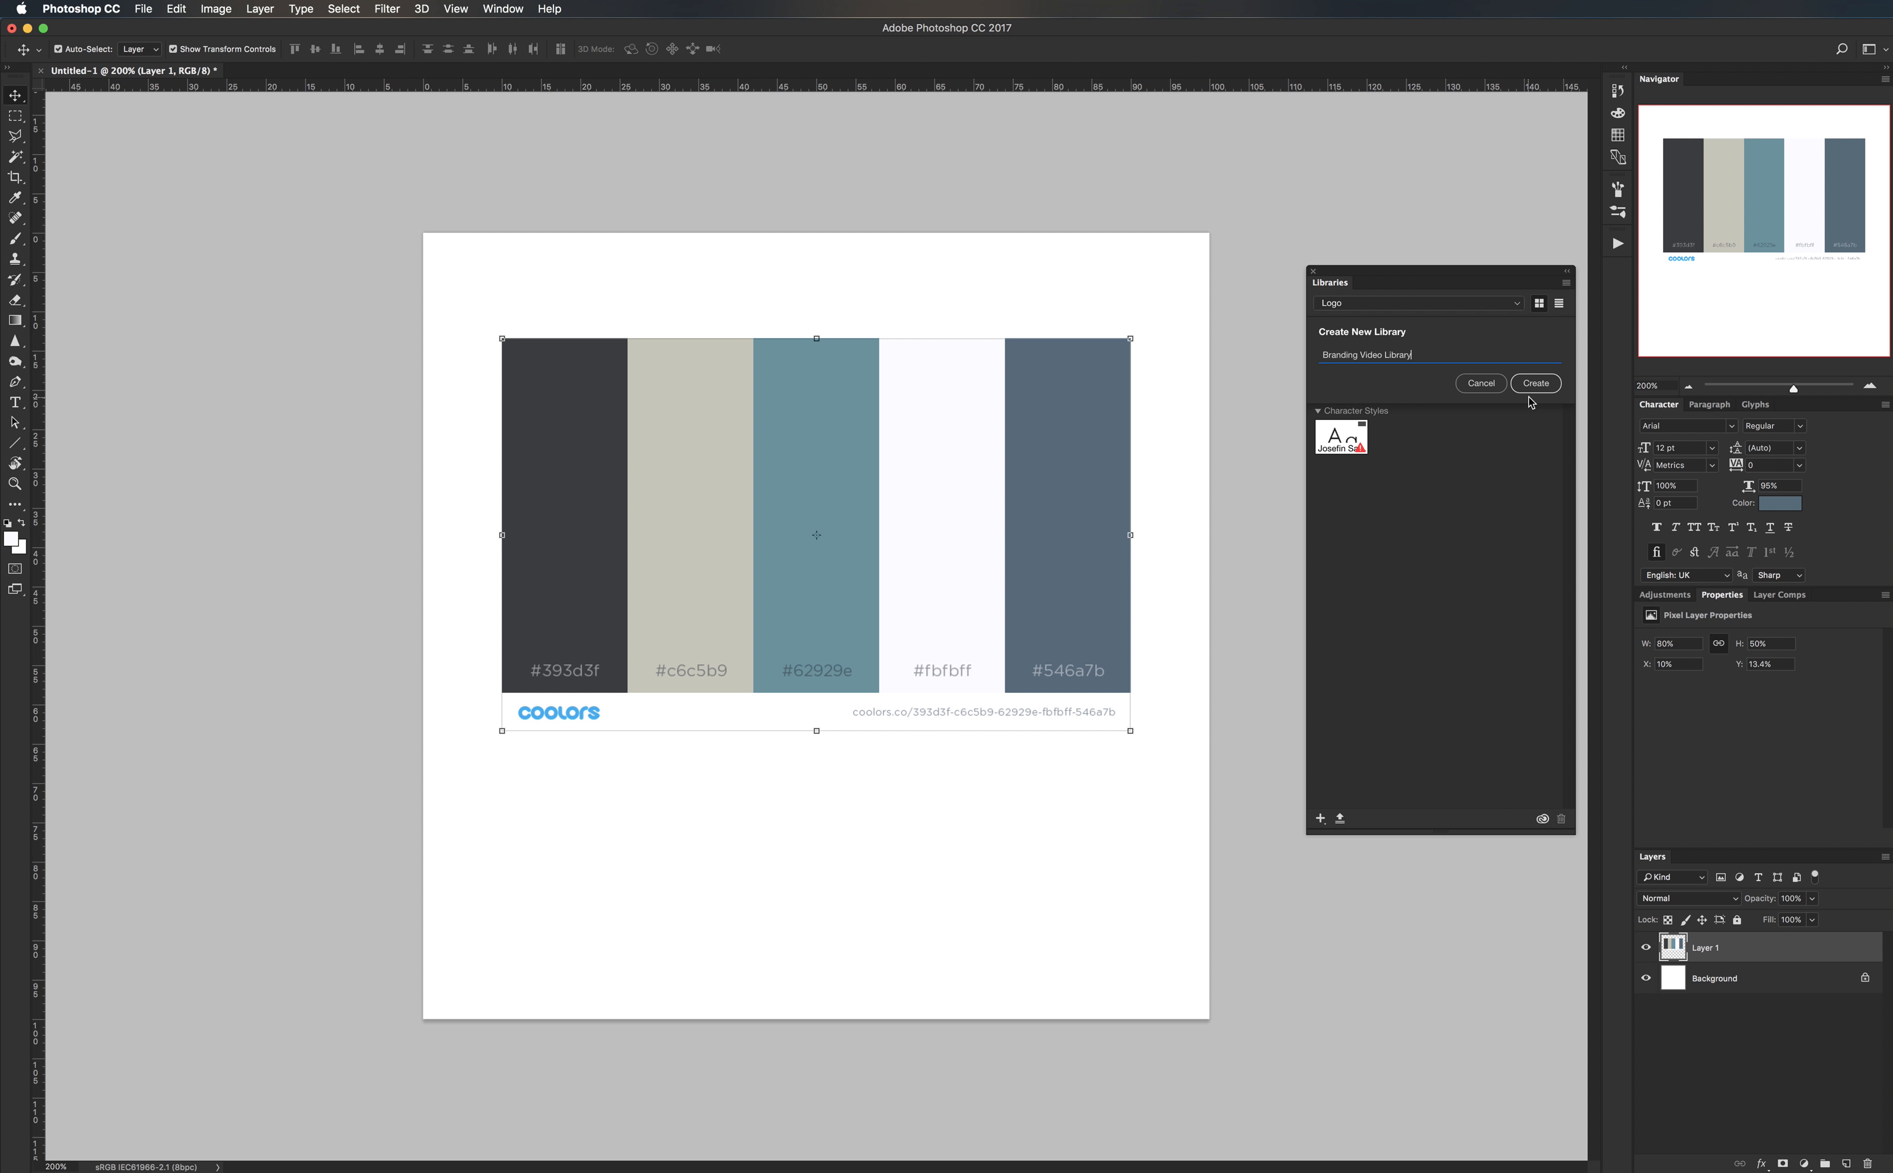
pyautogui.click(1528, 392)
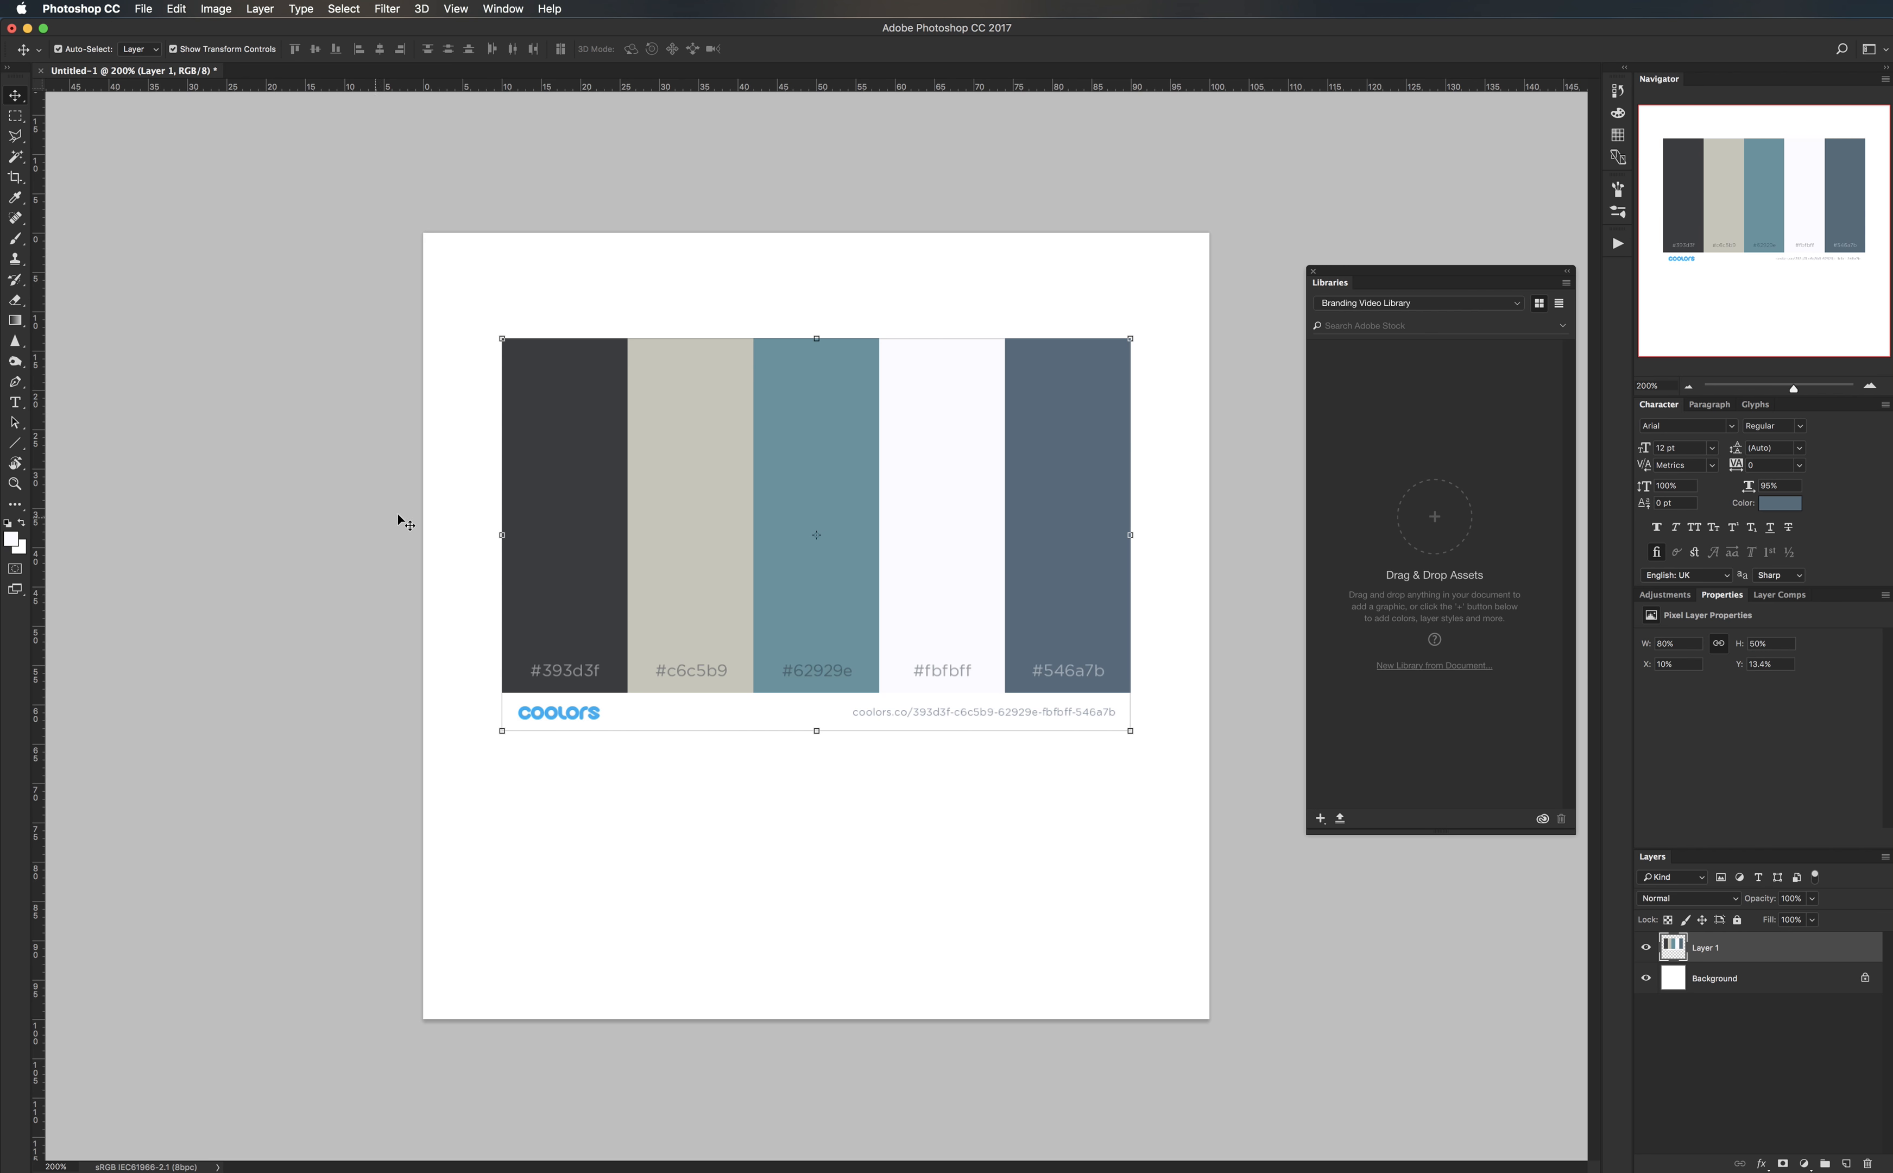
# - Sample the dark #393d3f swatch with the Eyedropper and add it to the library as a foreground color
pyautogui.click(182, 426)
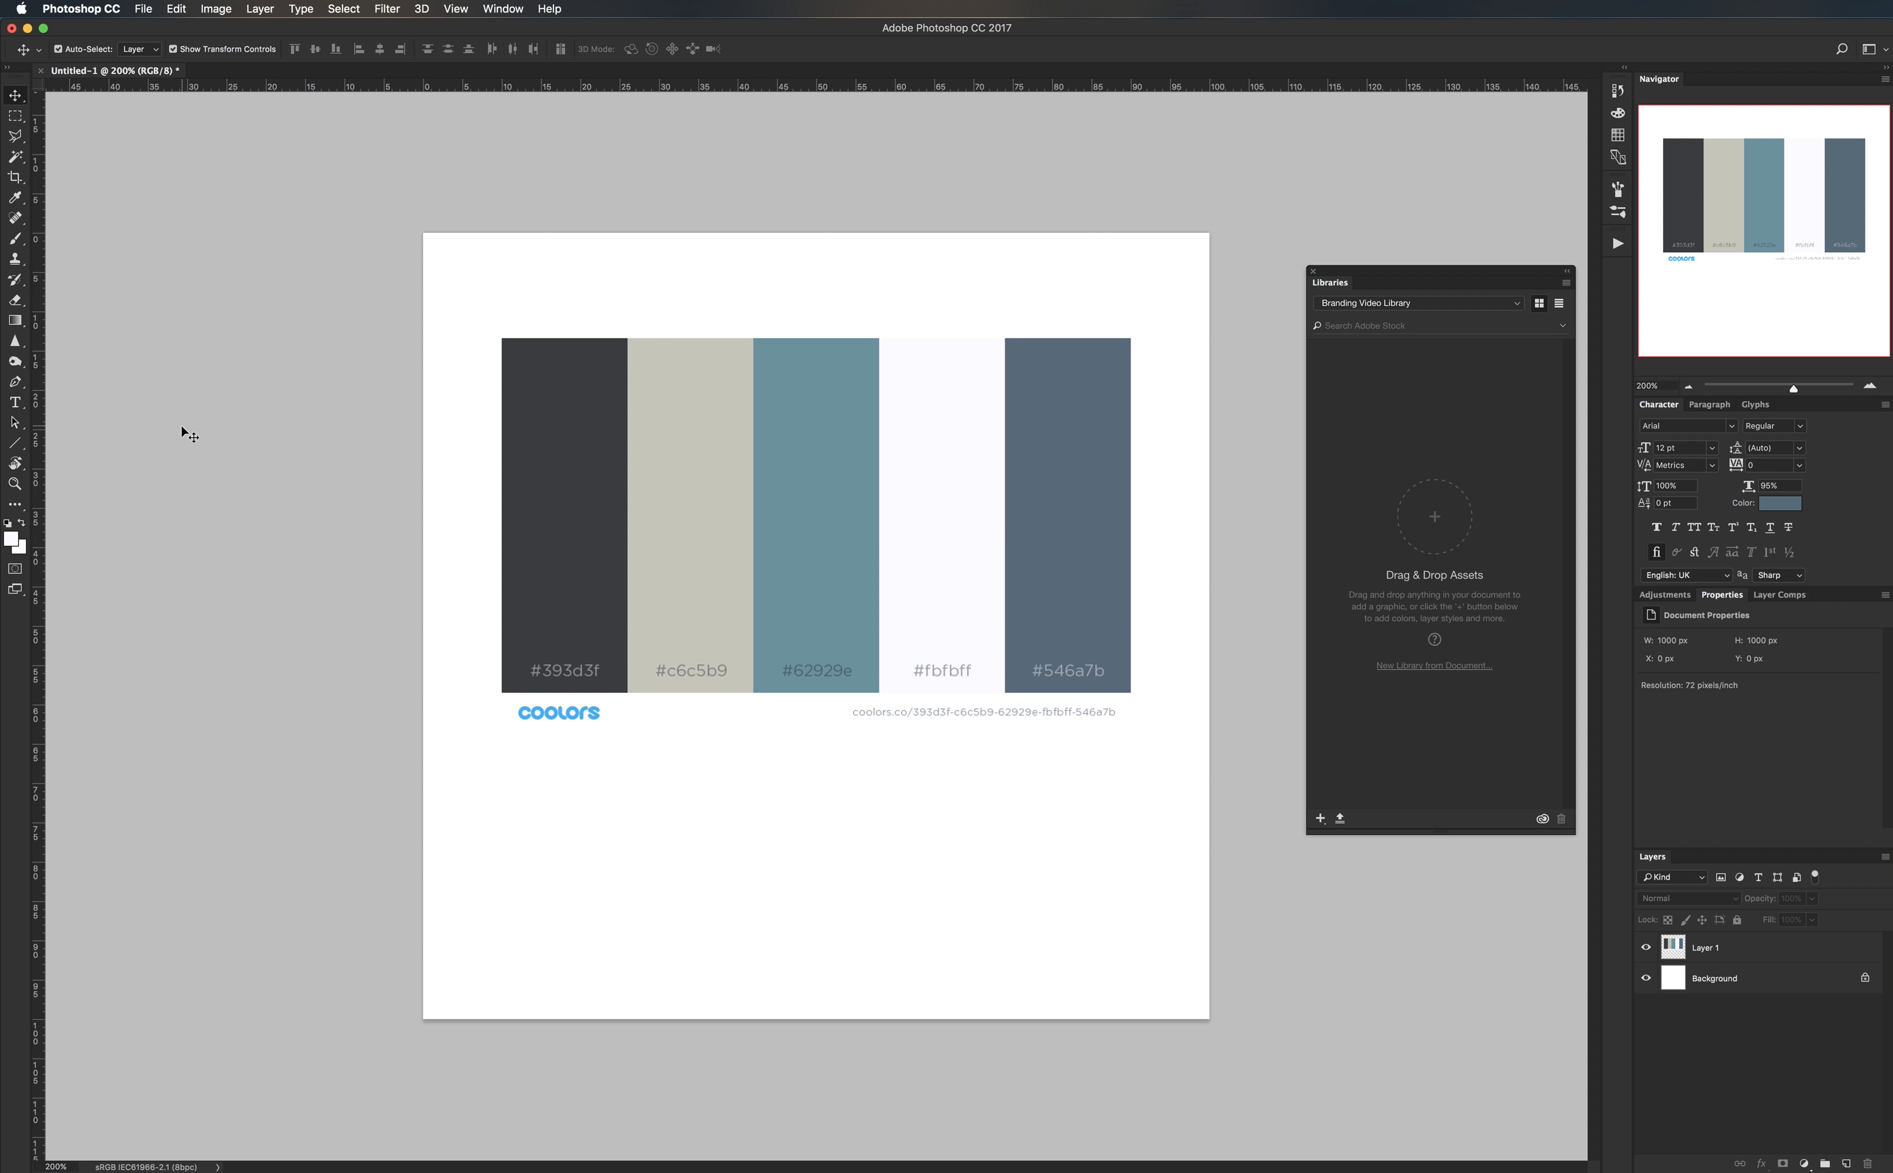
pyautogui.press('i')
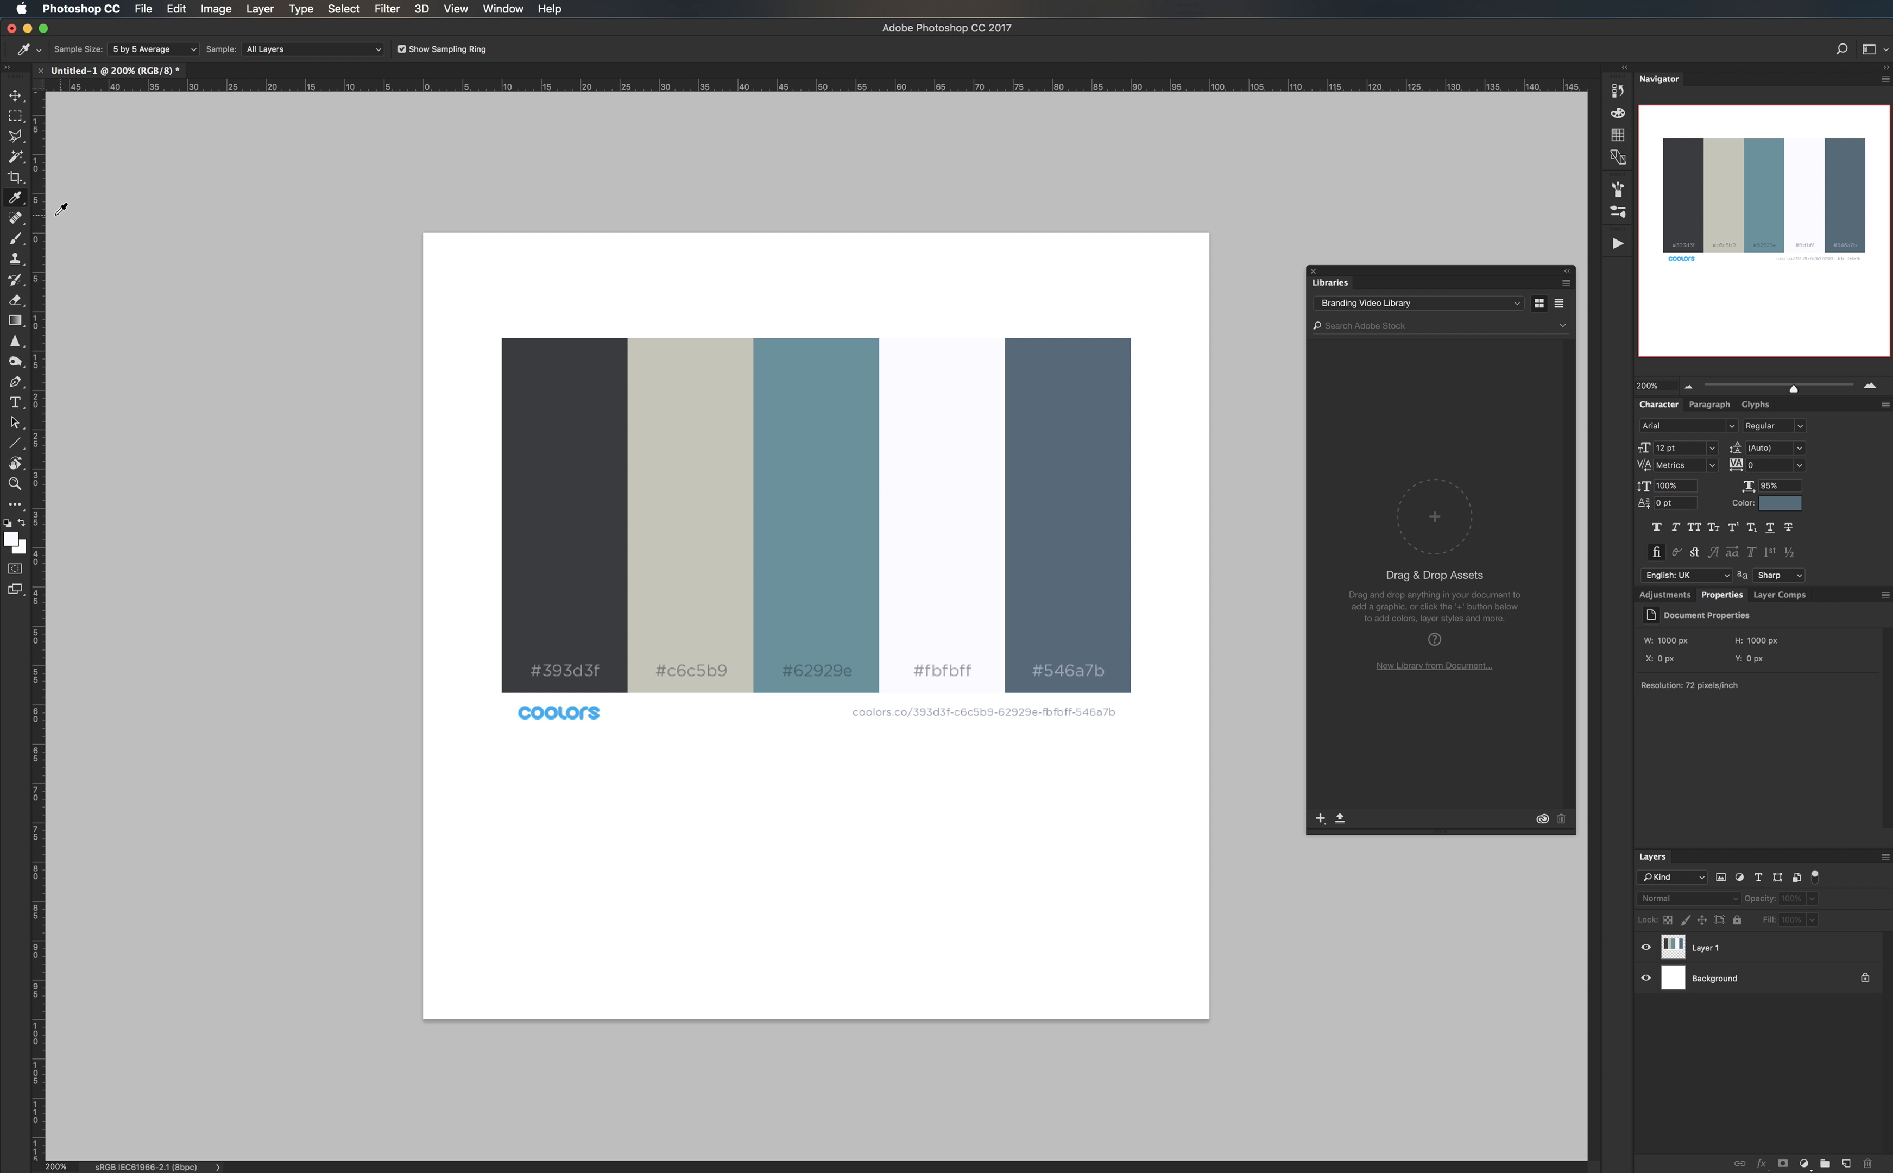
pyautogui.click(544, 386)
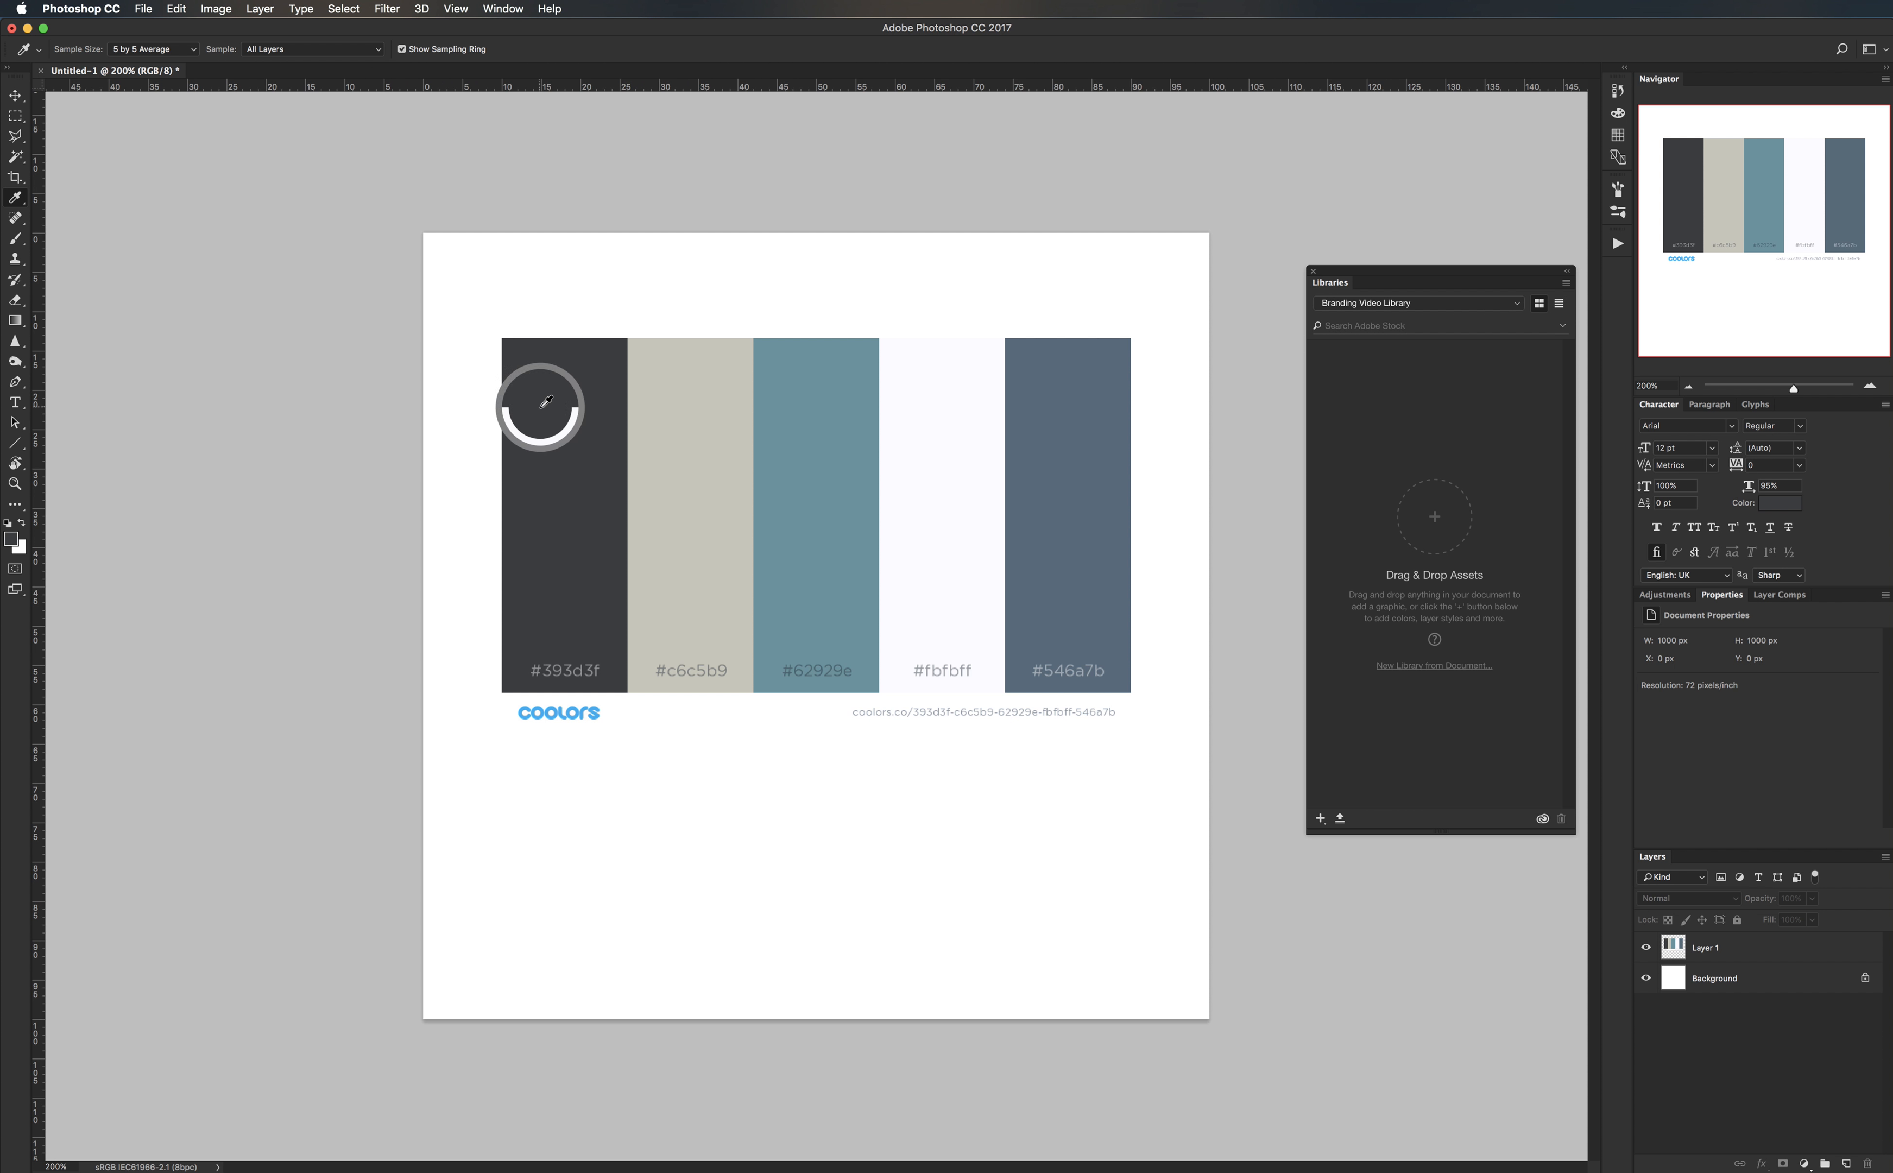
pyautogui.click(1318, 818)
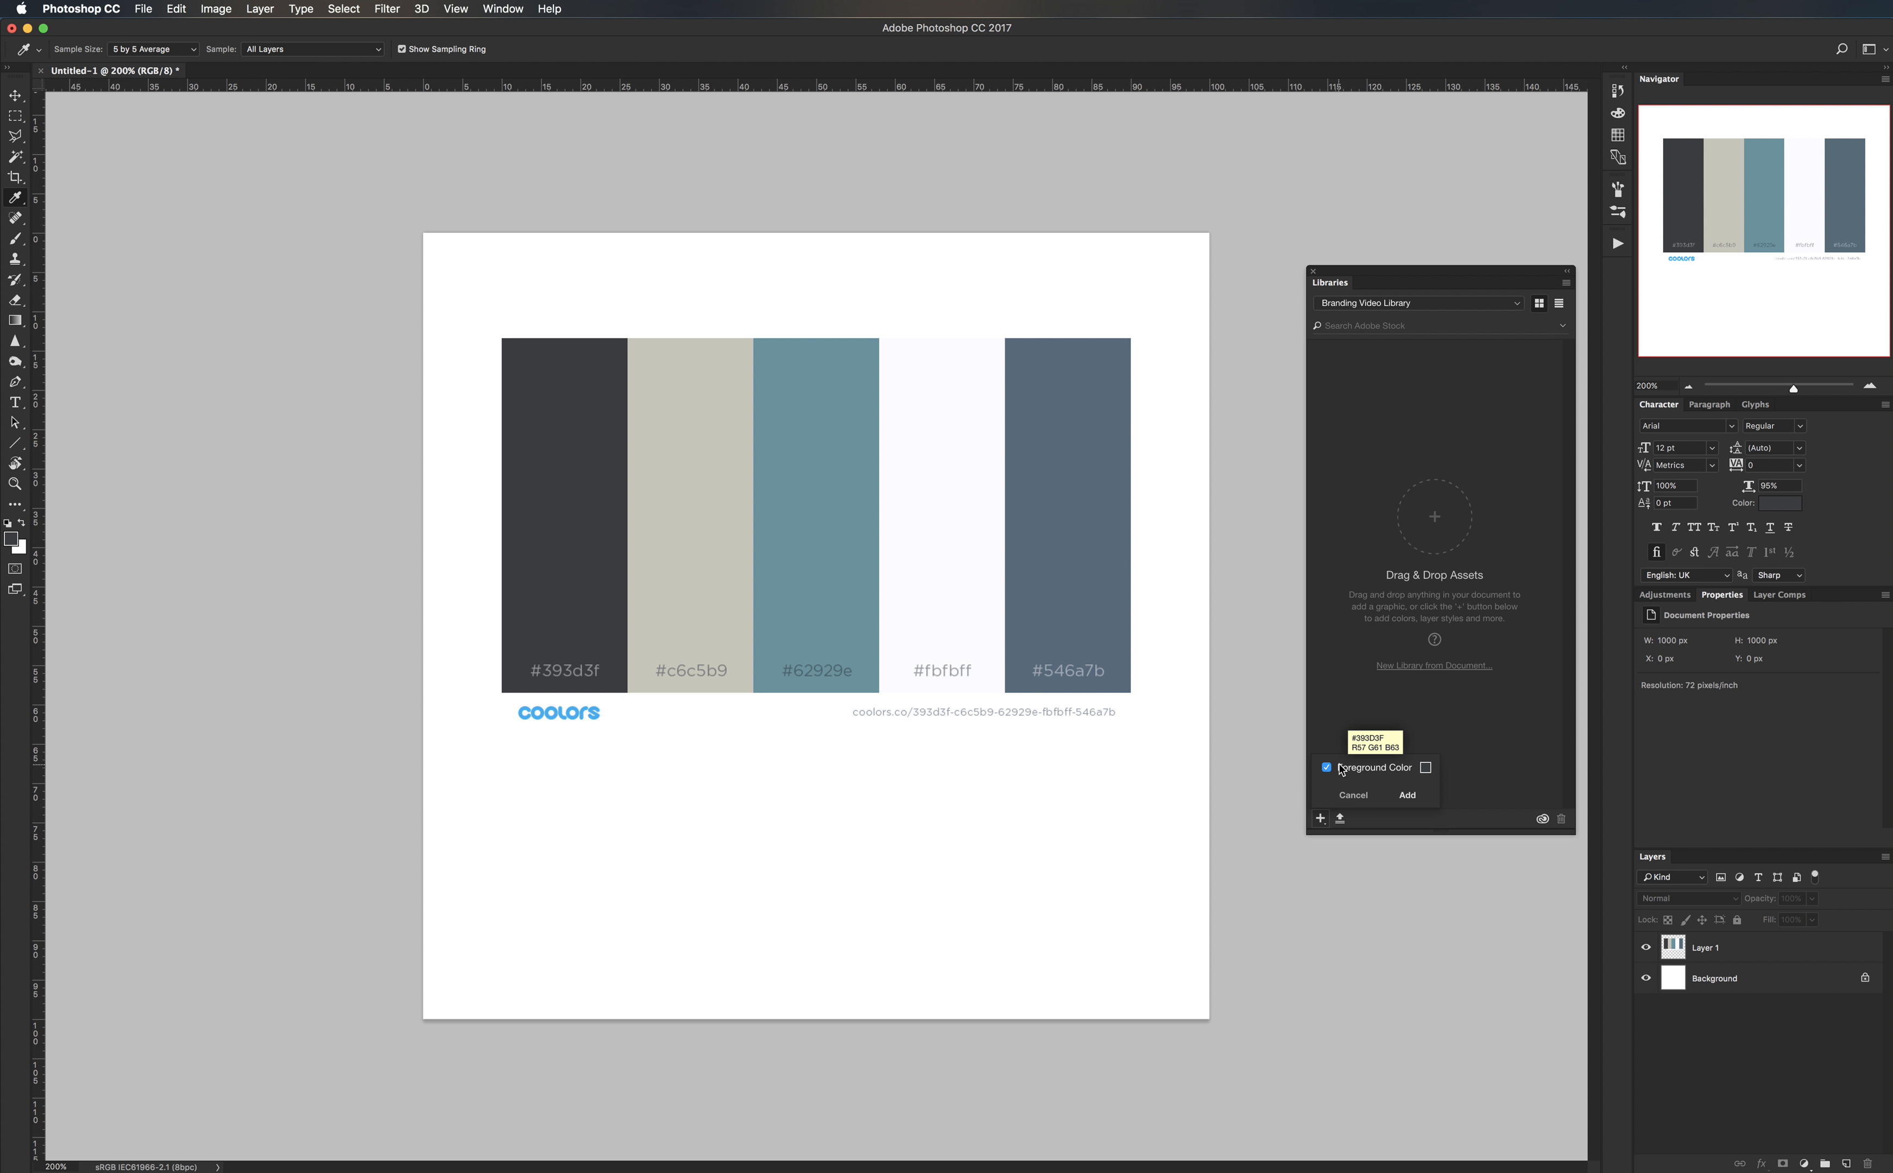
pyautogui.click(1408, 795)
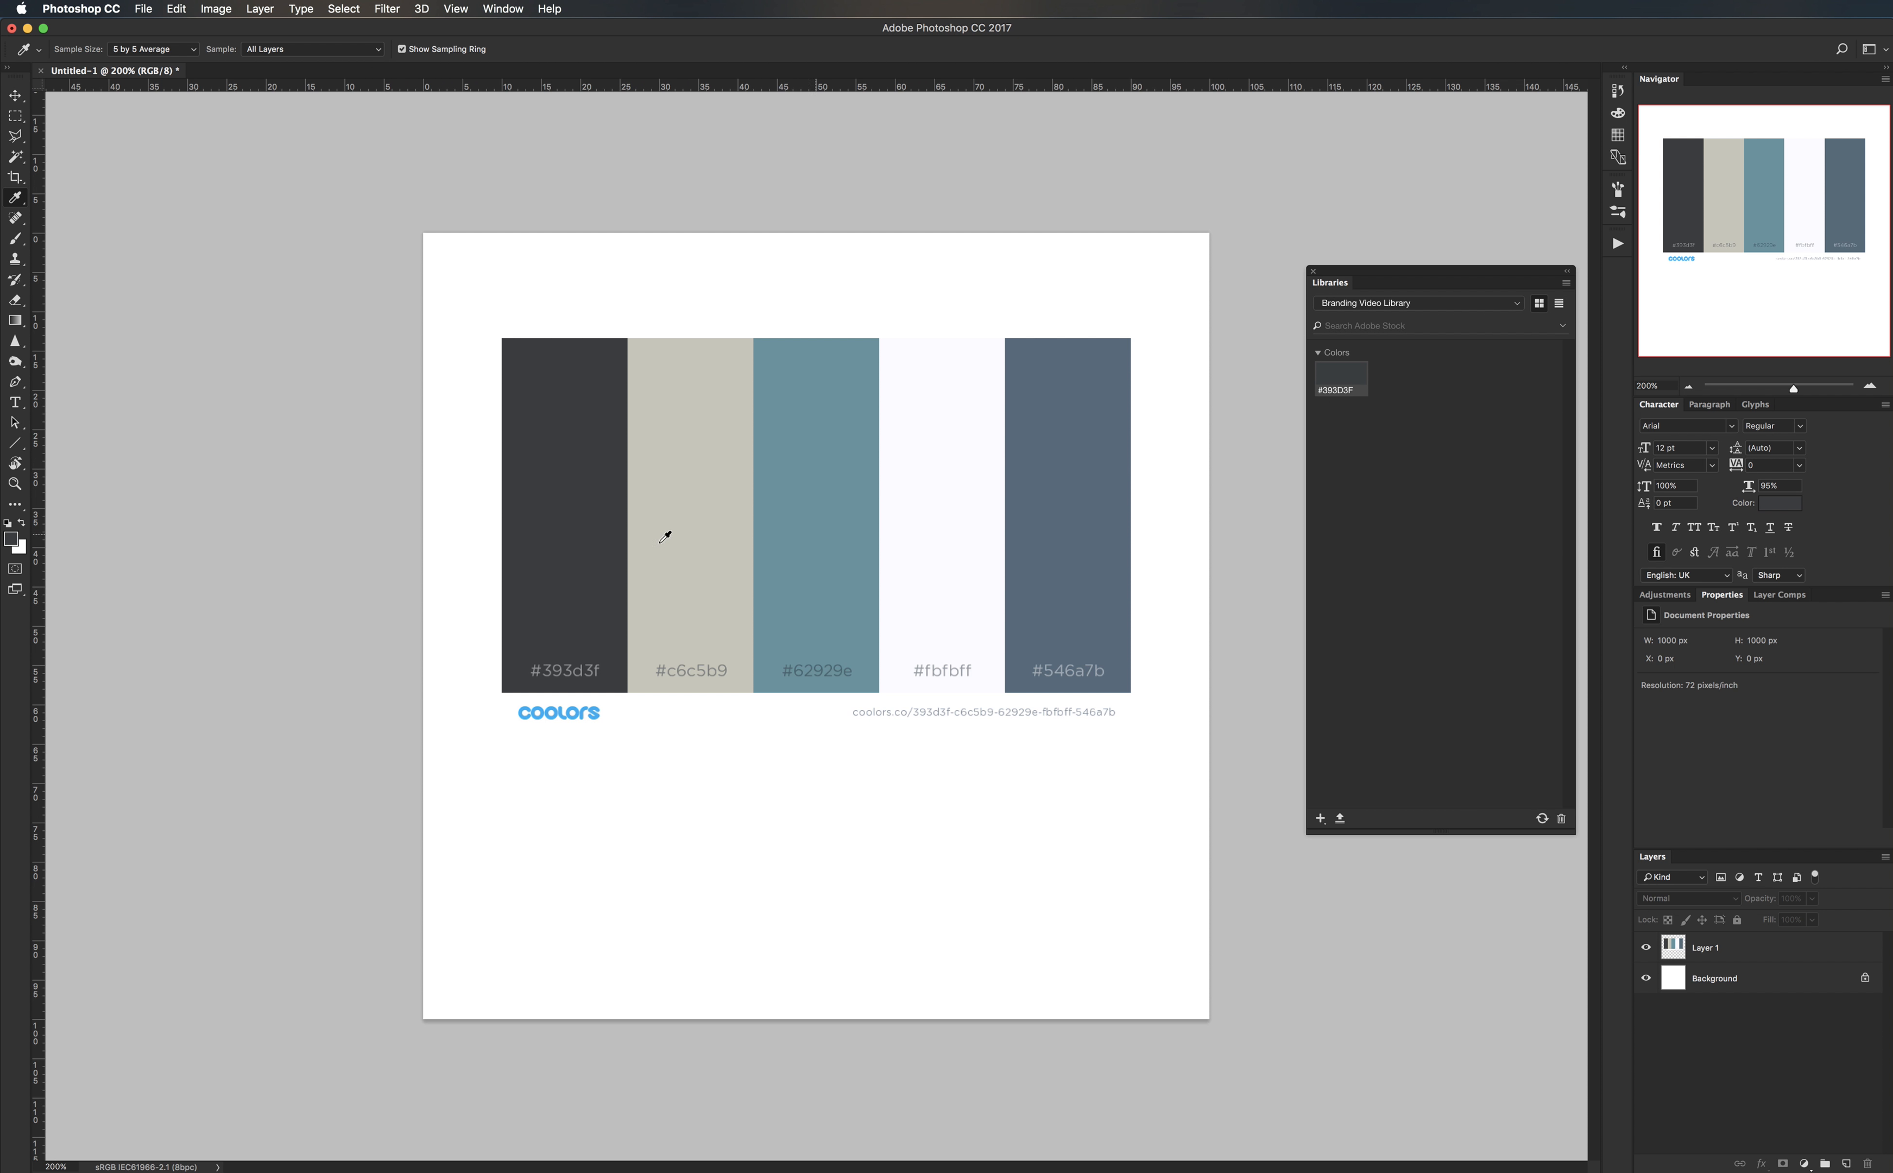
# - Sample the #c6c5b9 and #62929e swatches in turn and add each color to the library
pyautogui.click(698, 514)
pyautogui.click(1321, 820)
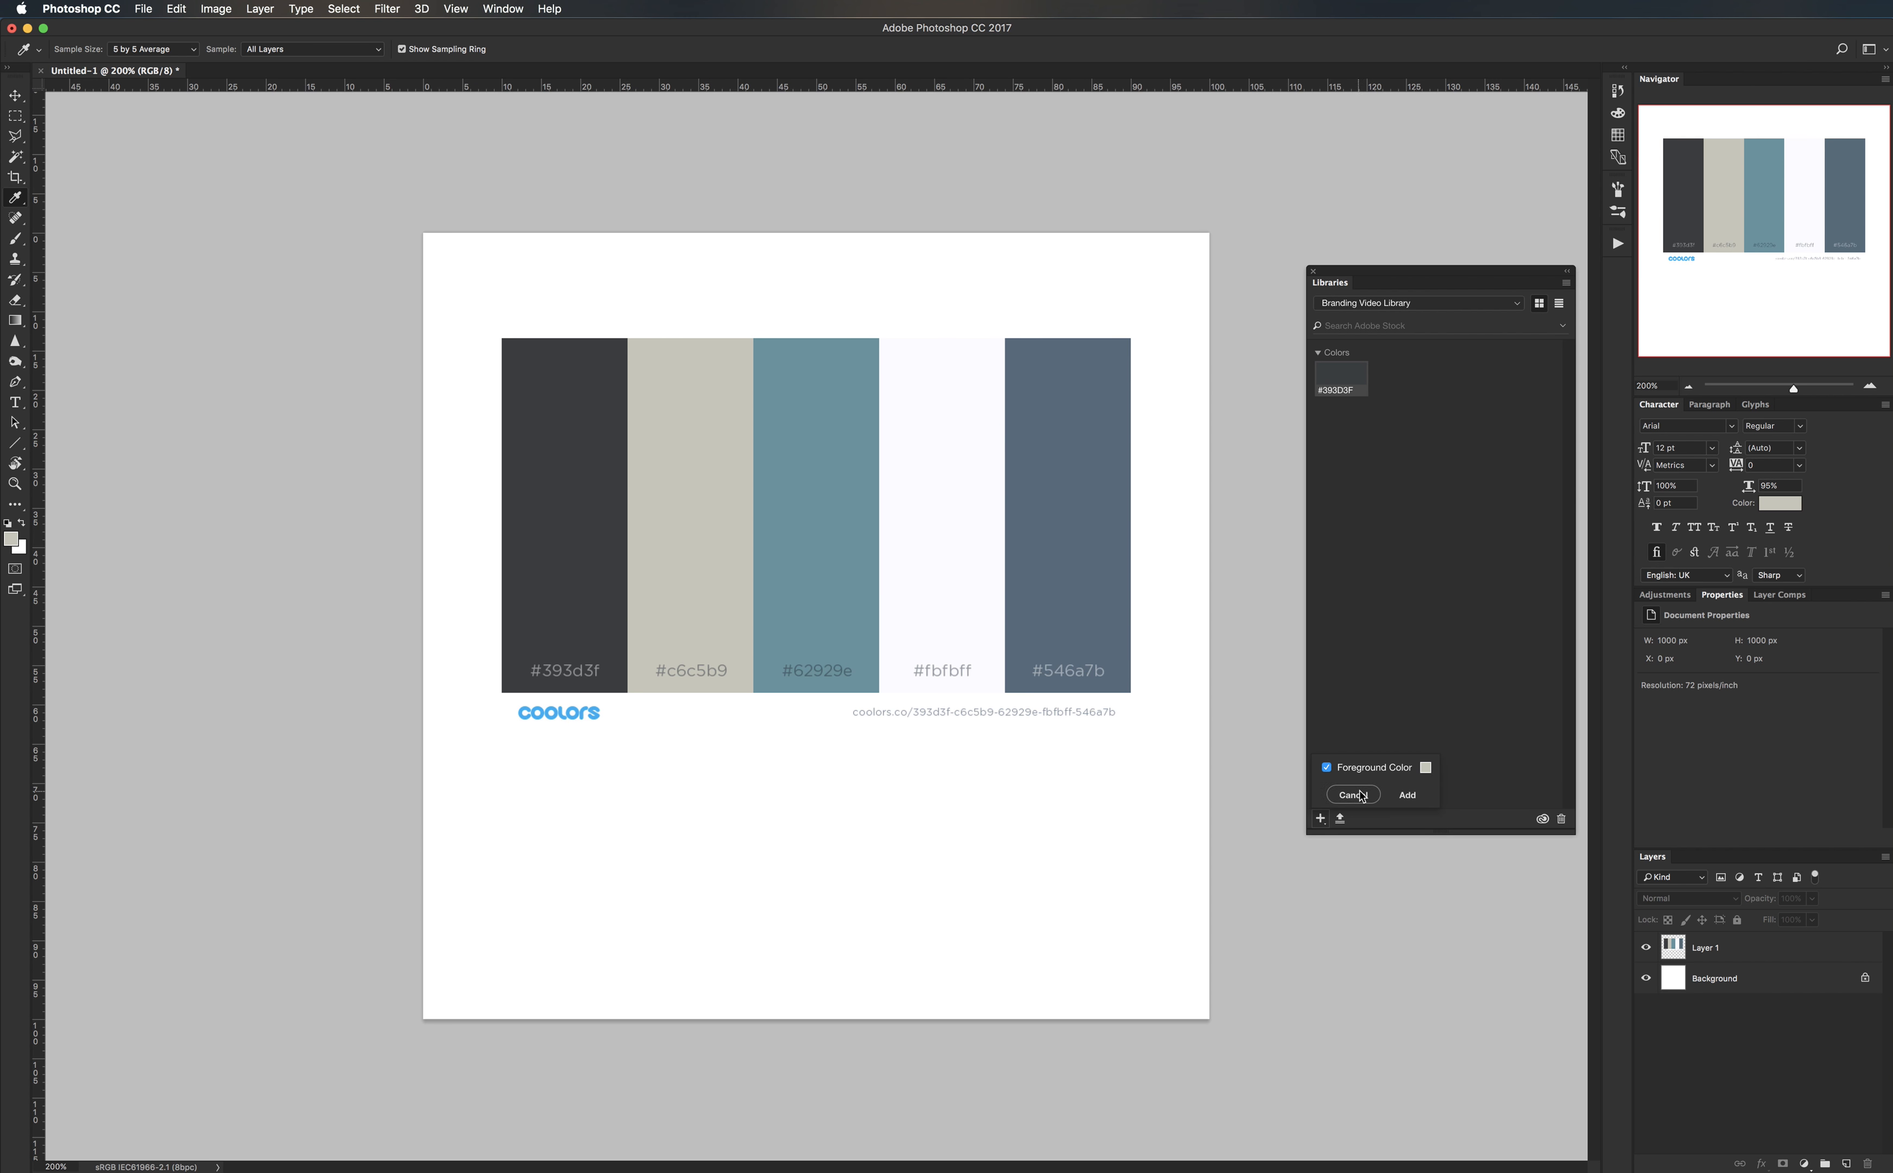
pyautogui.click(1408, 795)
pyautogui.click(783, 511)
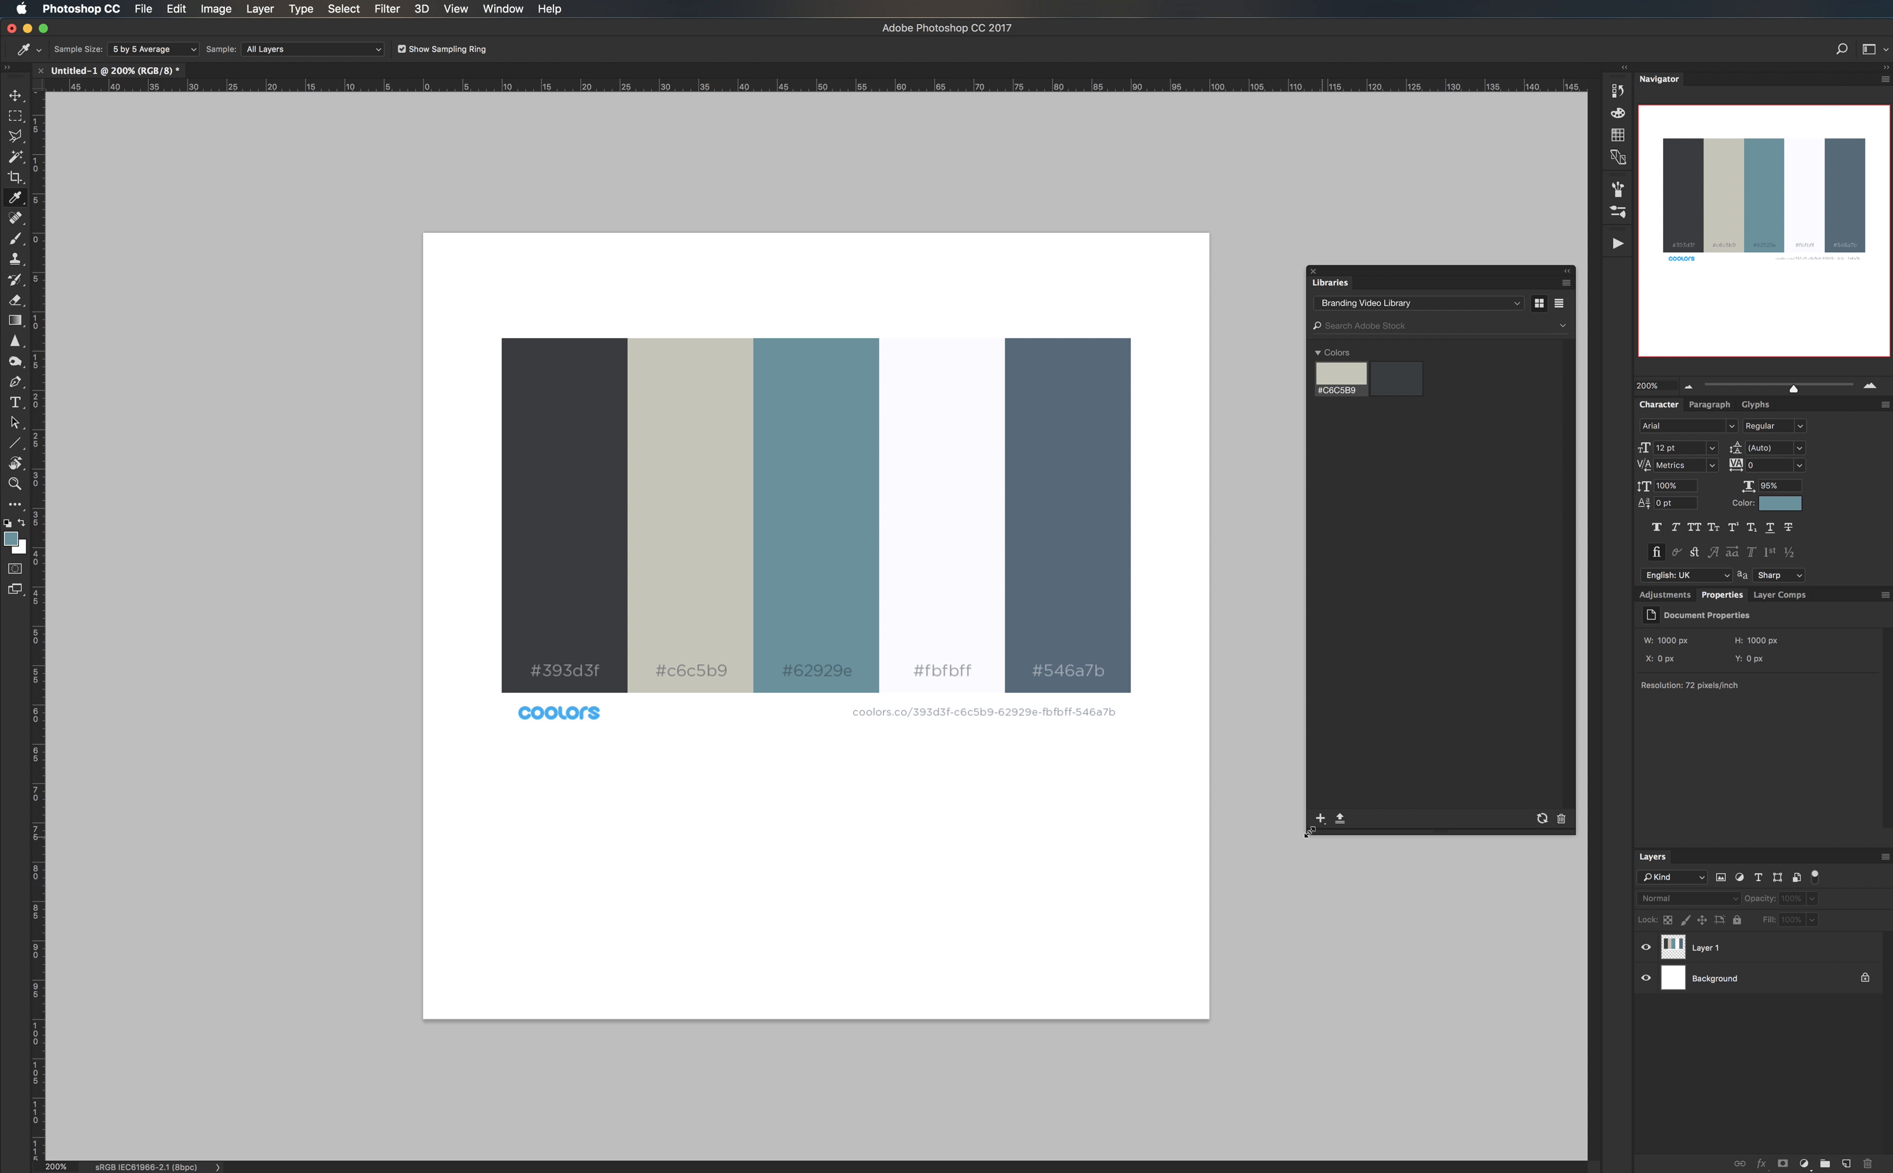
pyautogui.click(1320, 818)
pyautogui.click(1404, 793)
# - Add the near-white #fbfbff and slate #546a7b palette colors to the library, sampling each one first
pyautogui.click(988, 530)
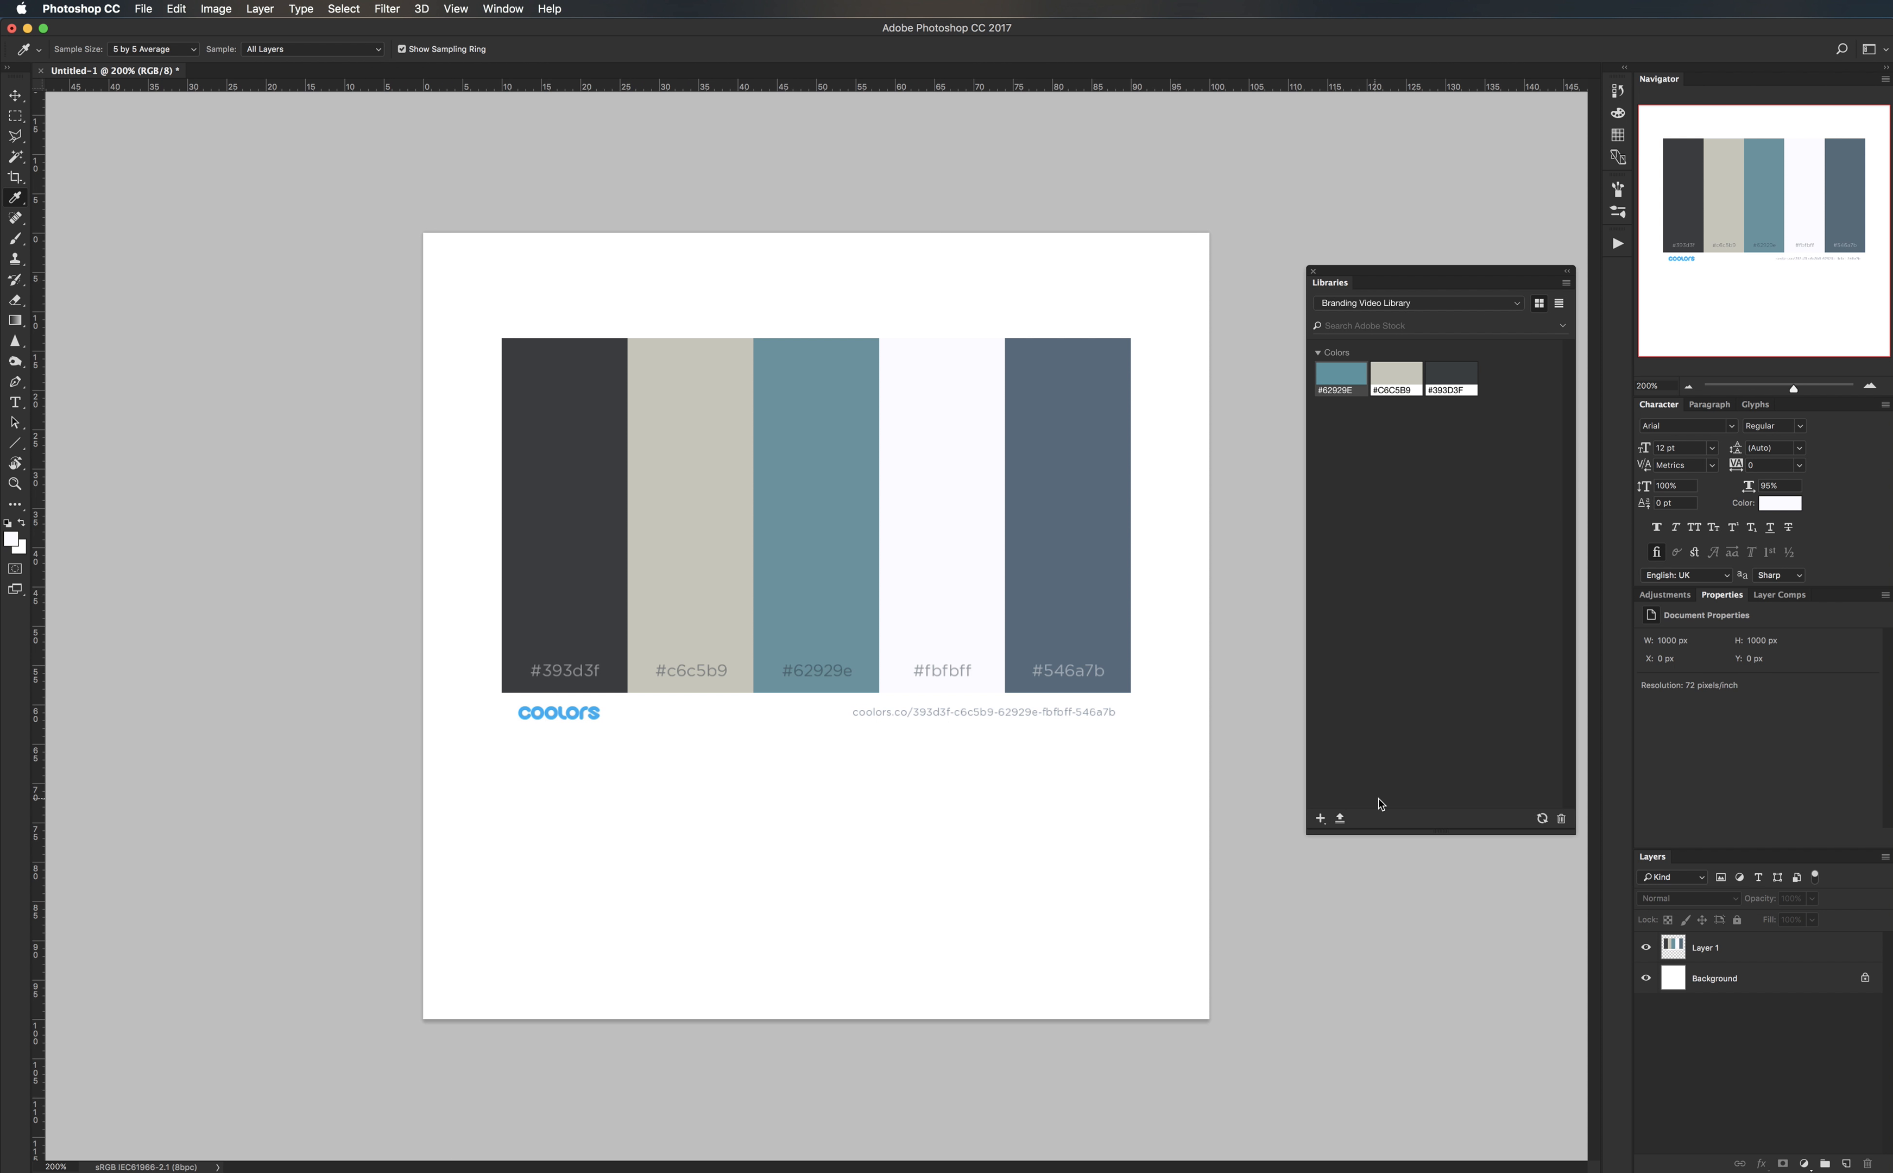
pyautogui.click(1322, 819)
pyautogui.click(1404, 794)
pyautogui.click(1103, 604)
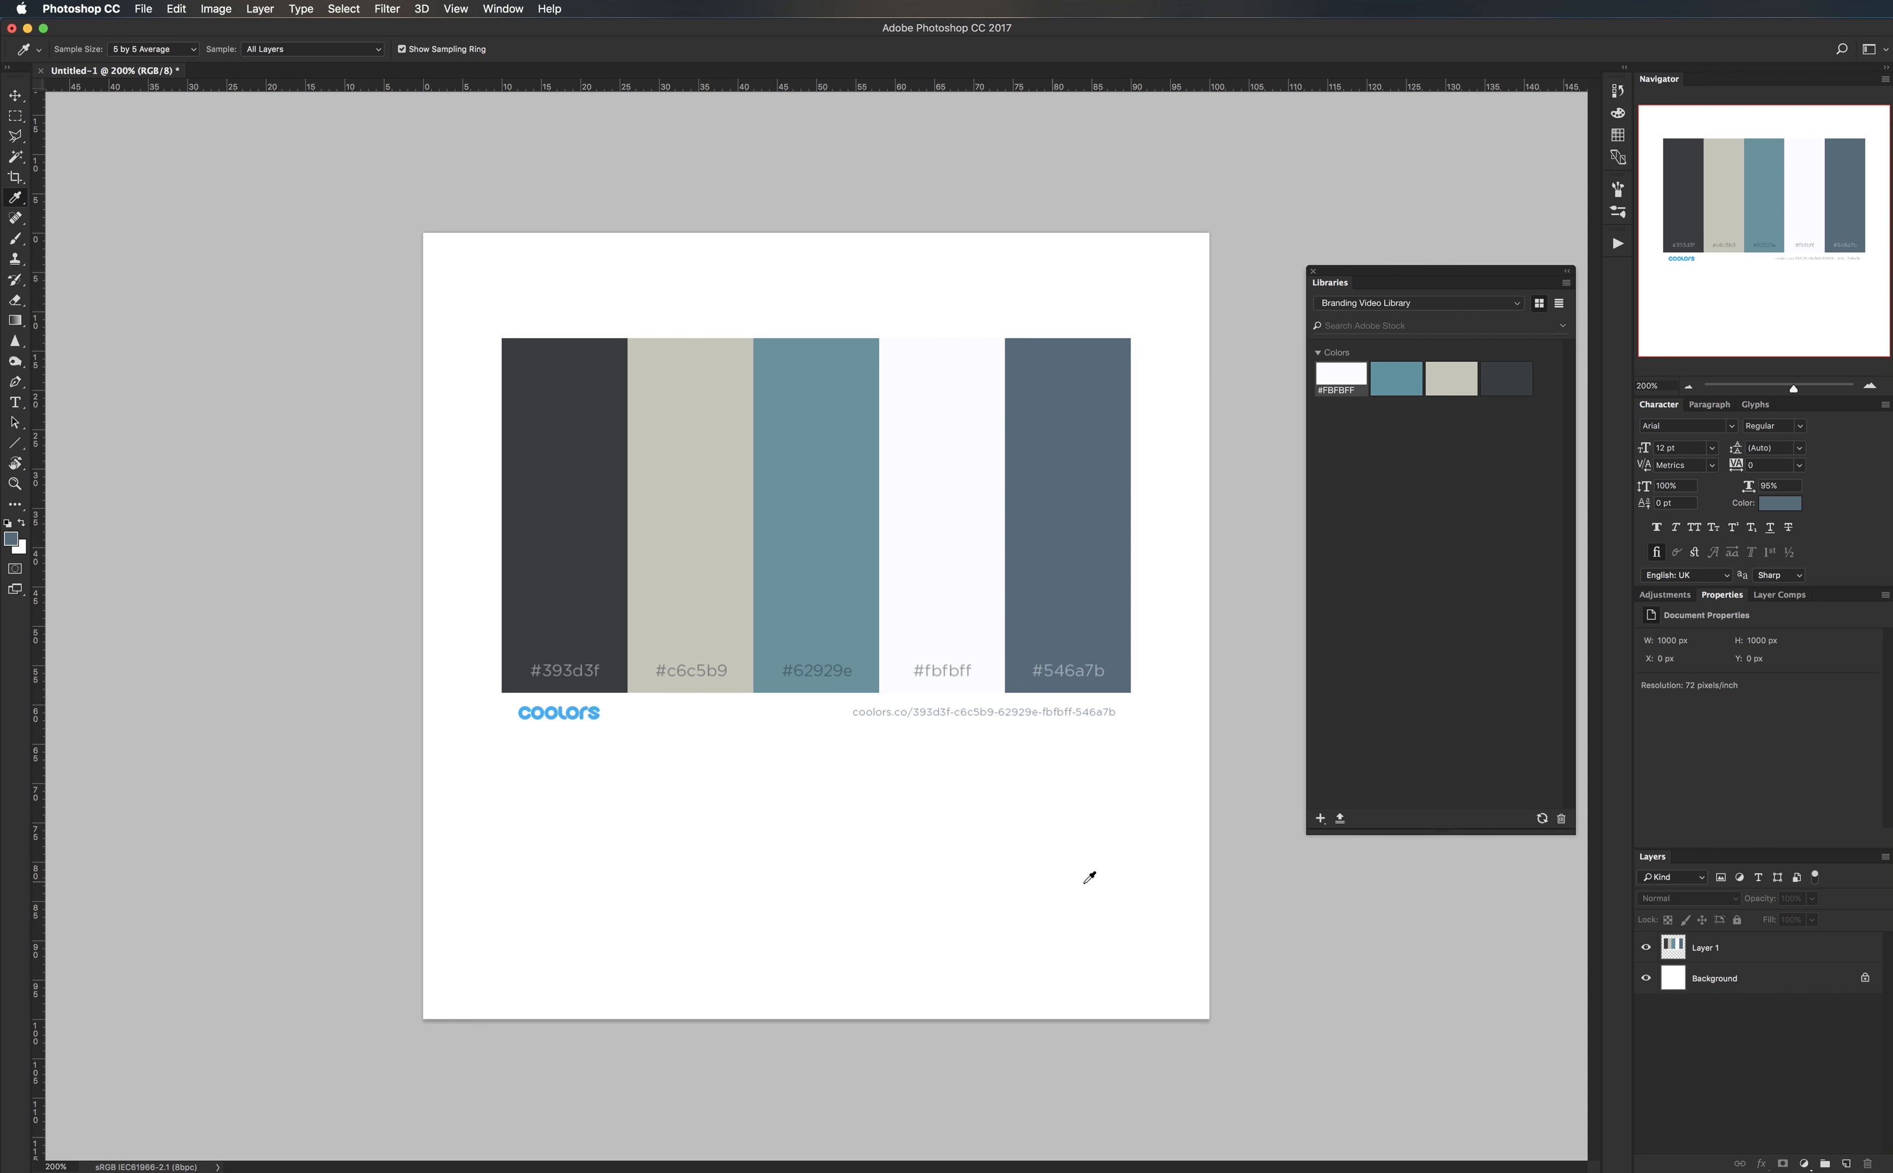
pyautogui.click(1320, 818)
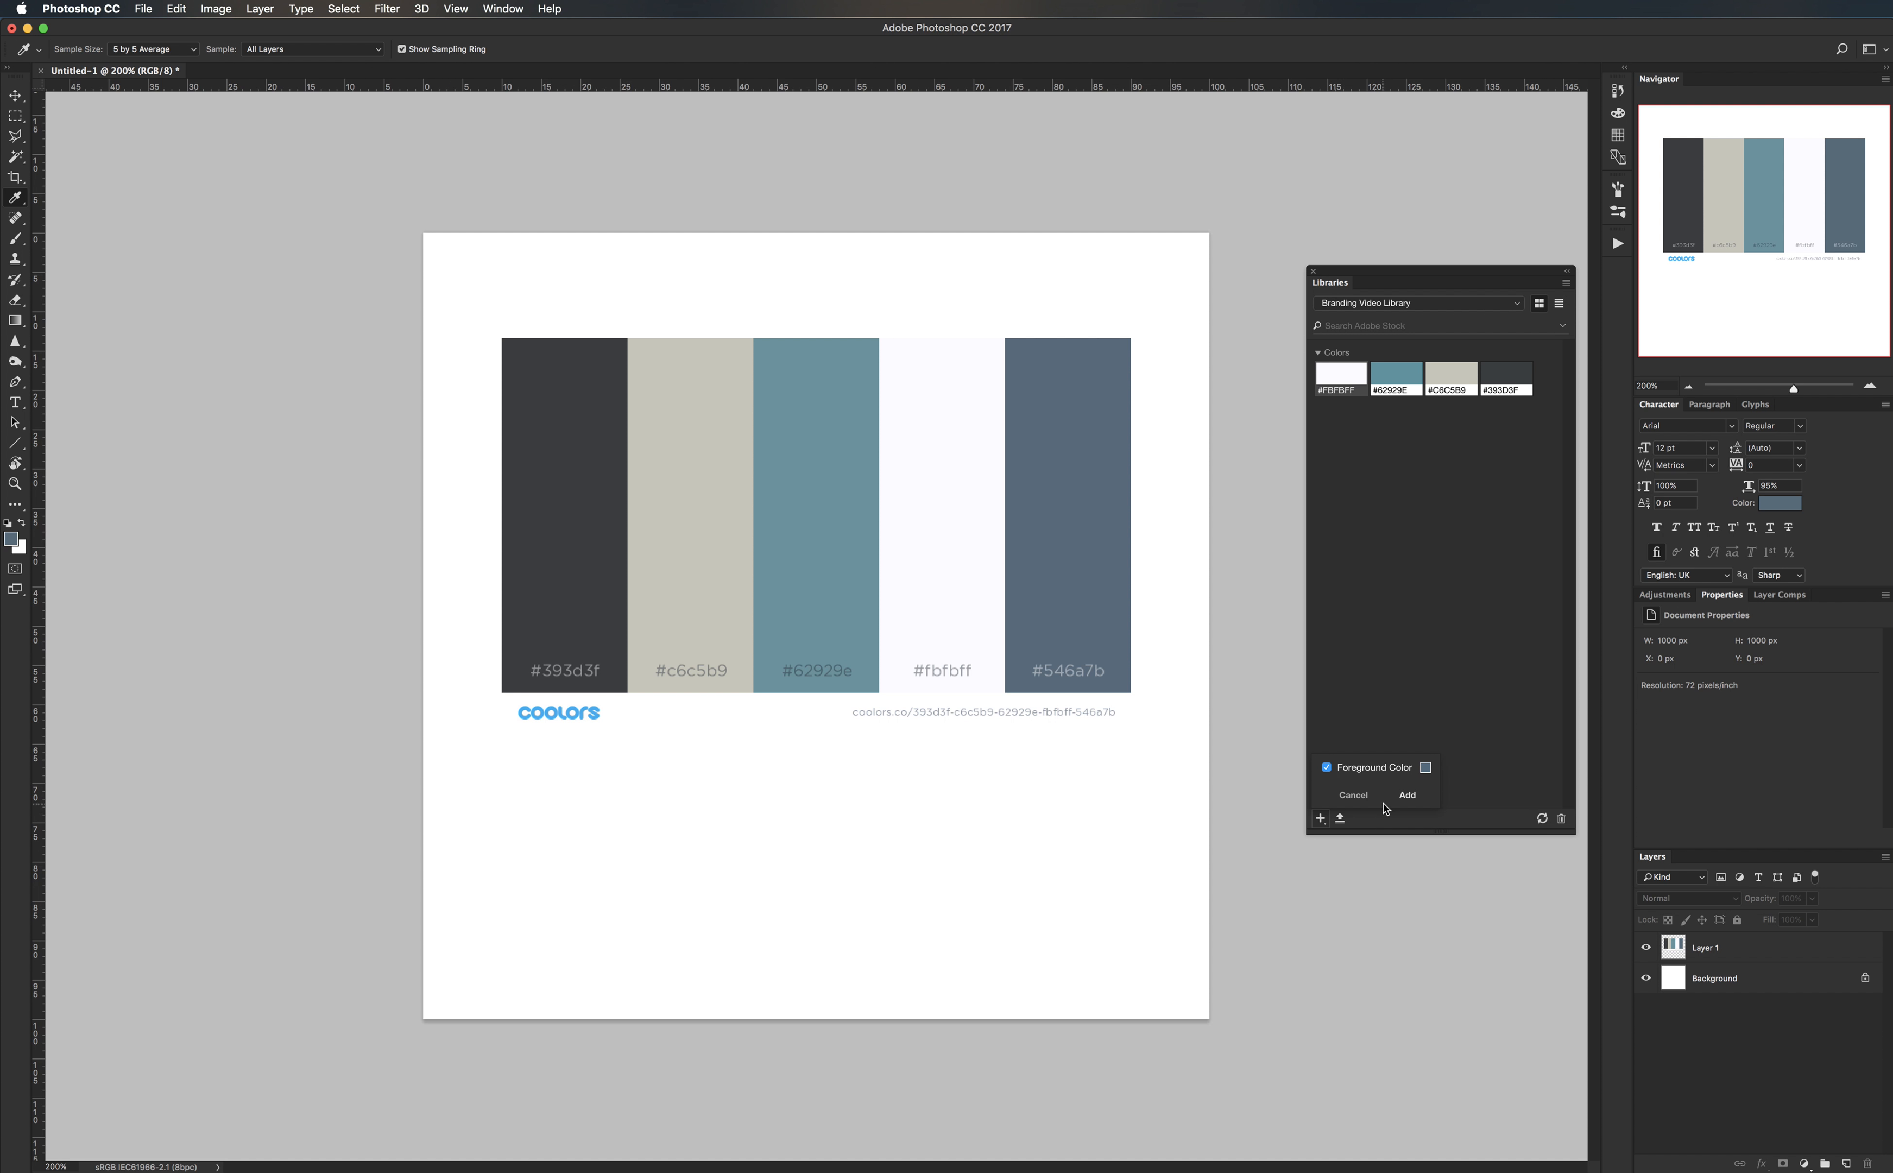
pyautogui.click(1410, 796)
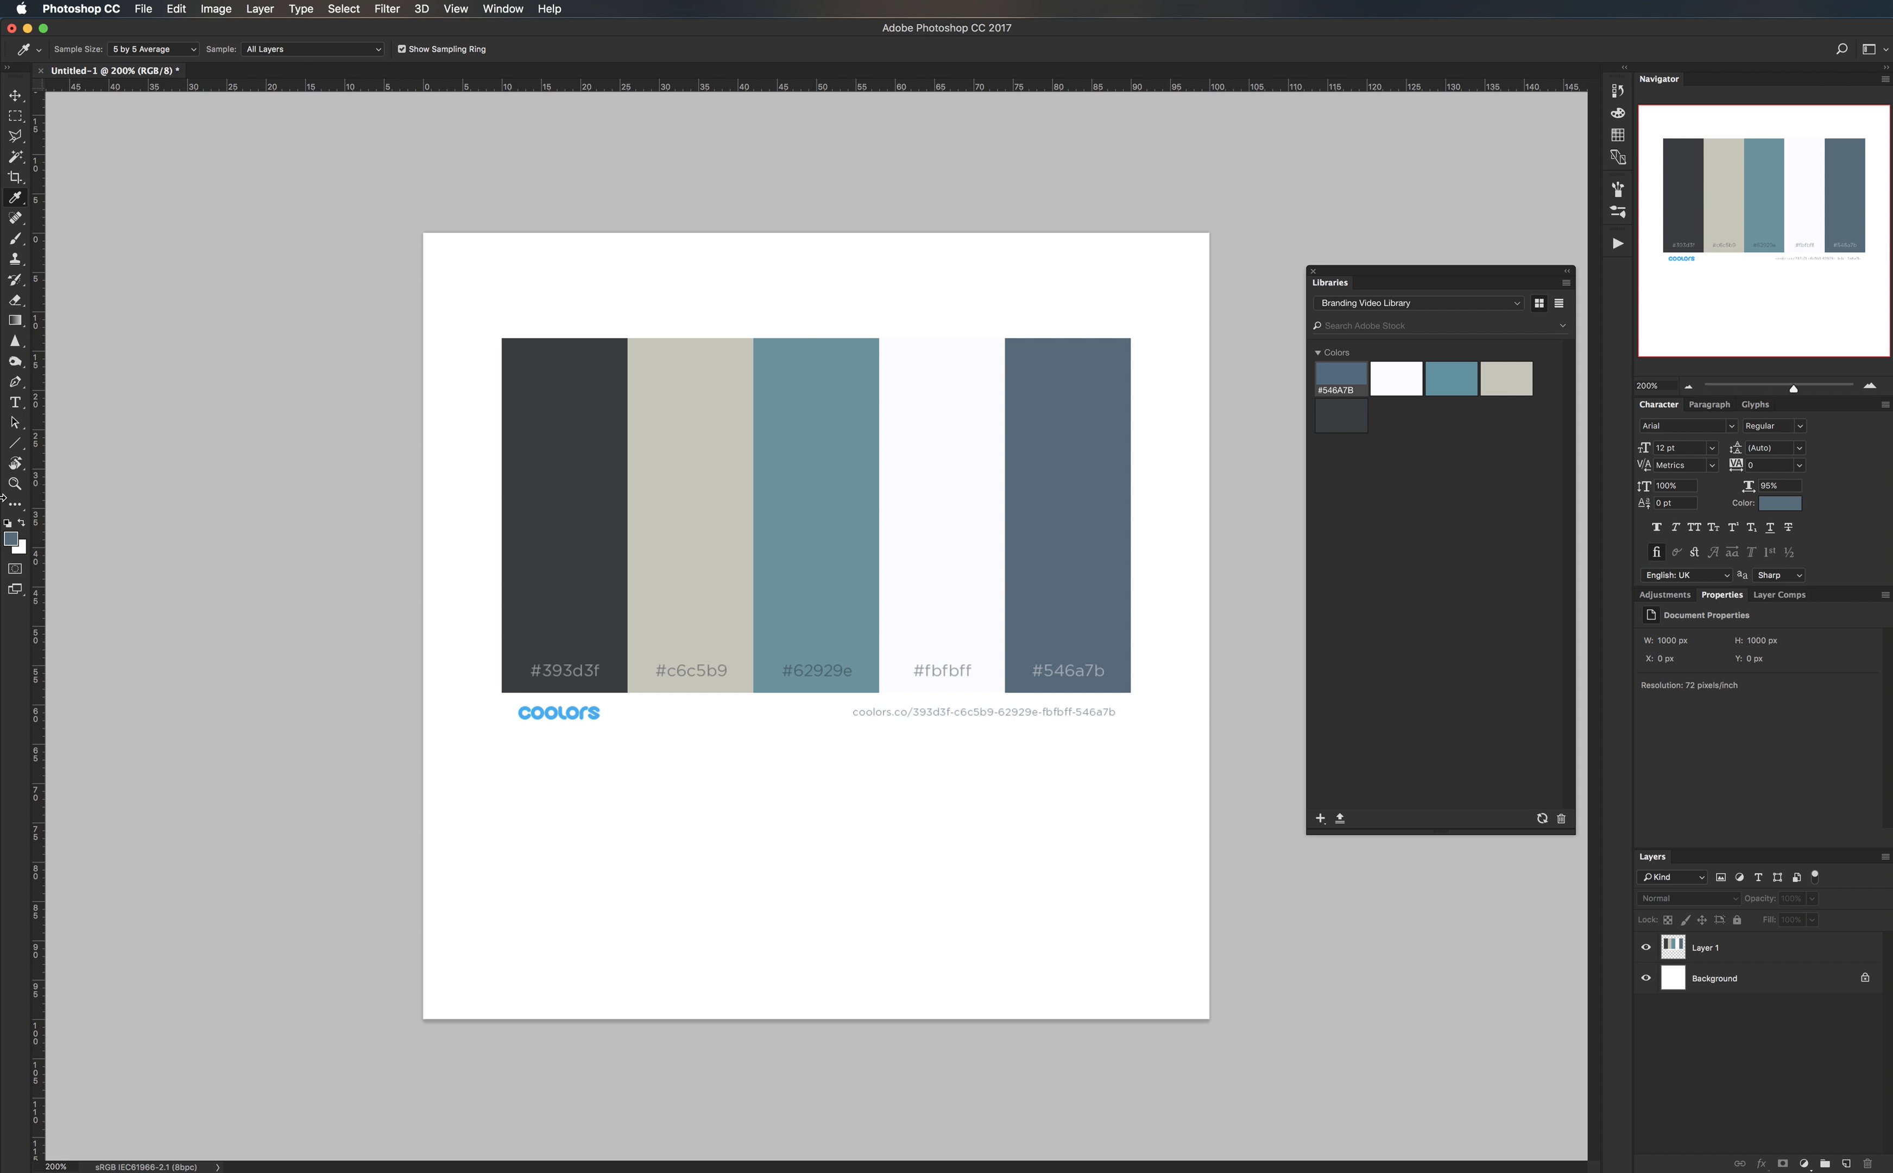
# - Add a text layer reading "Heading Font" below the palette image
pyautogui.click(14, 401)
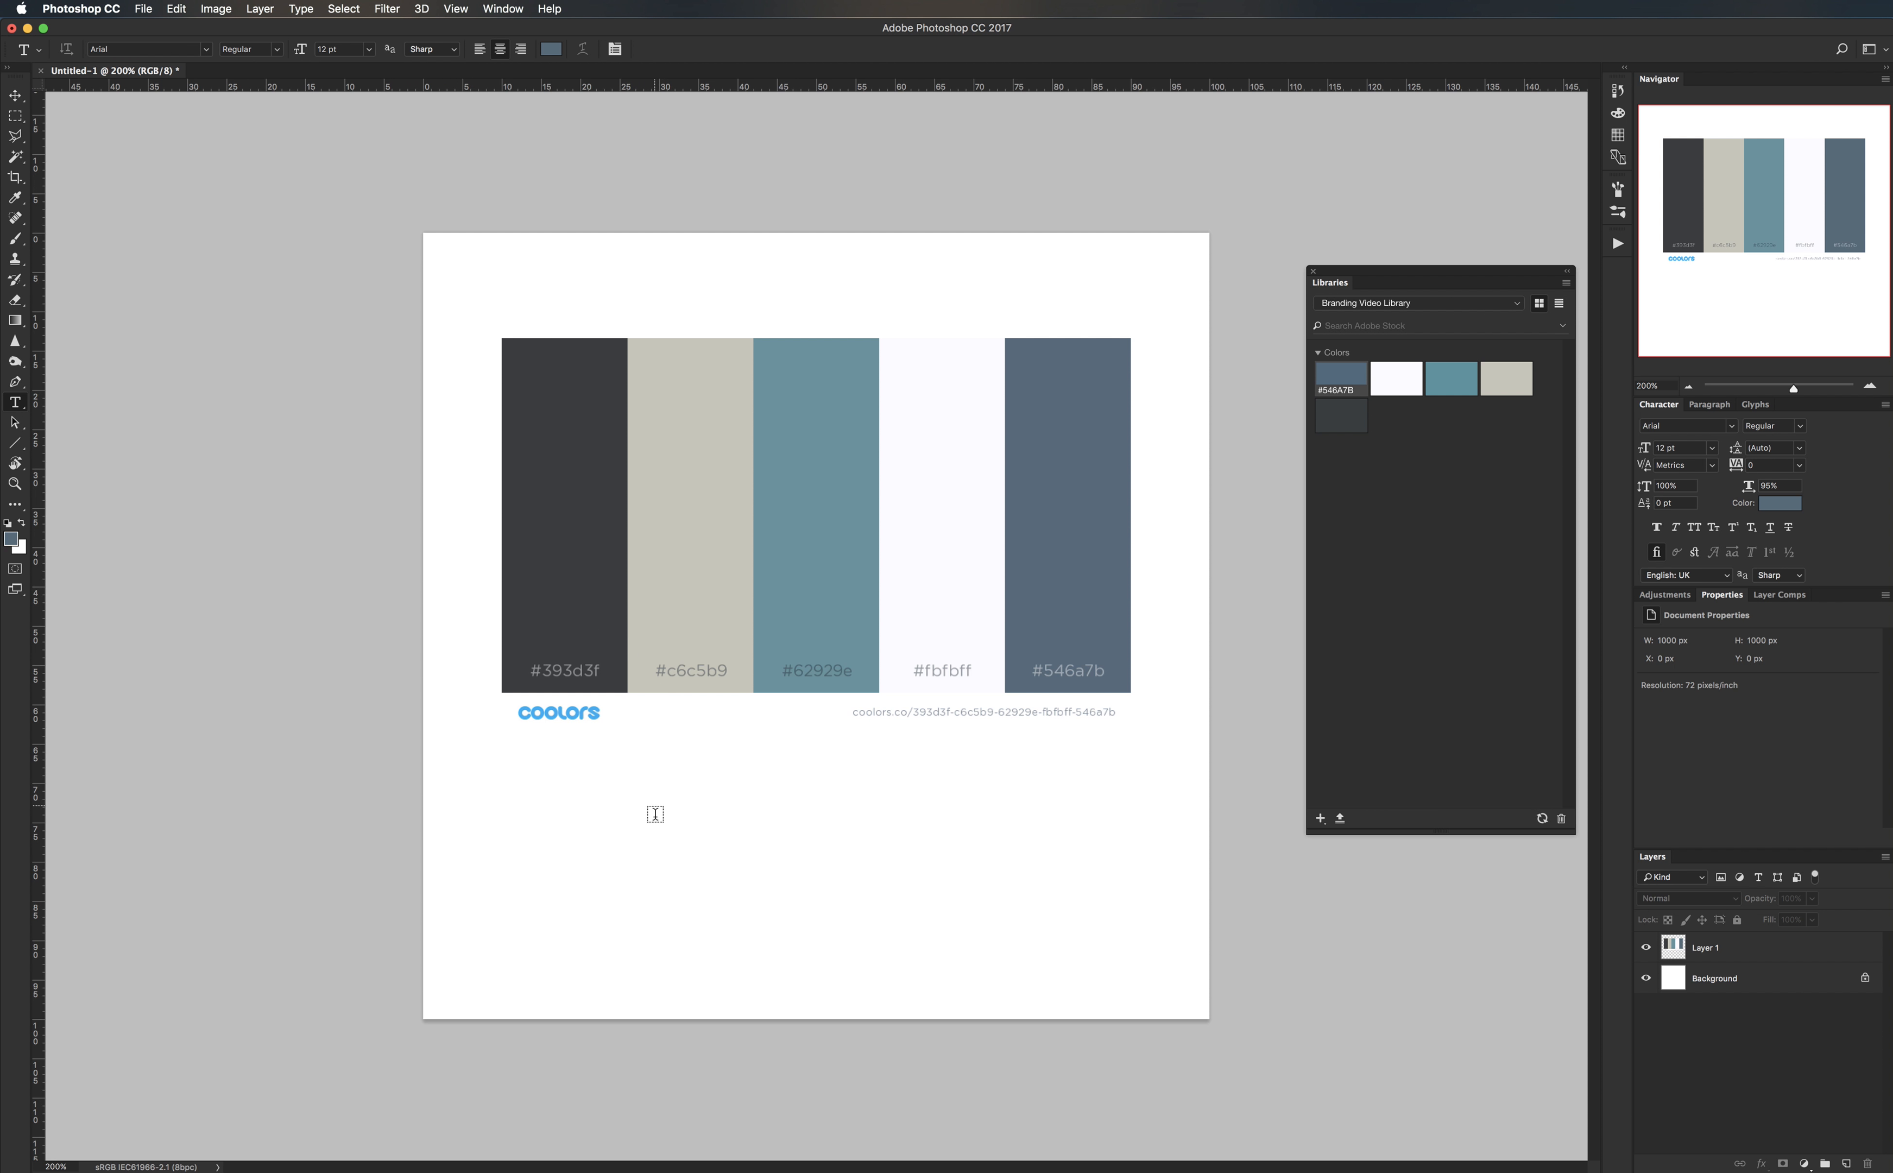
pyautogui.click(658, 808)
pyautogui.write('Heading Font')
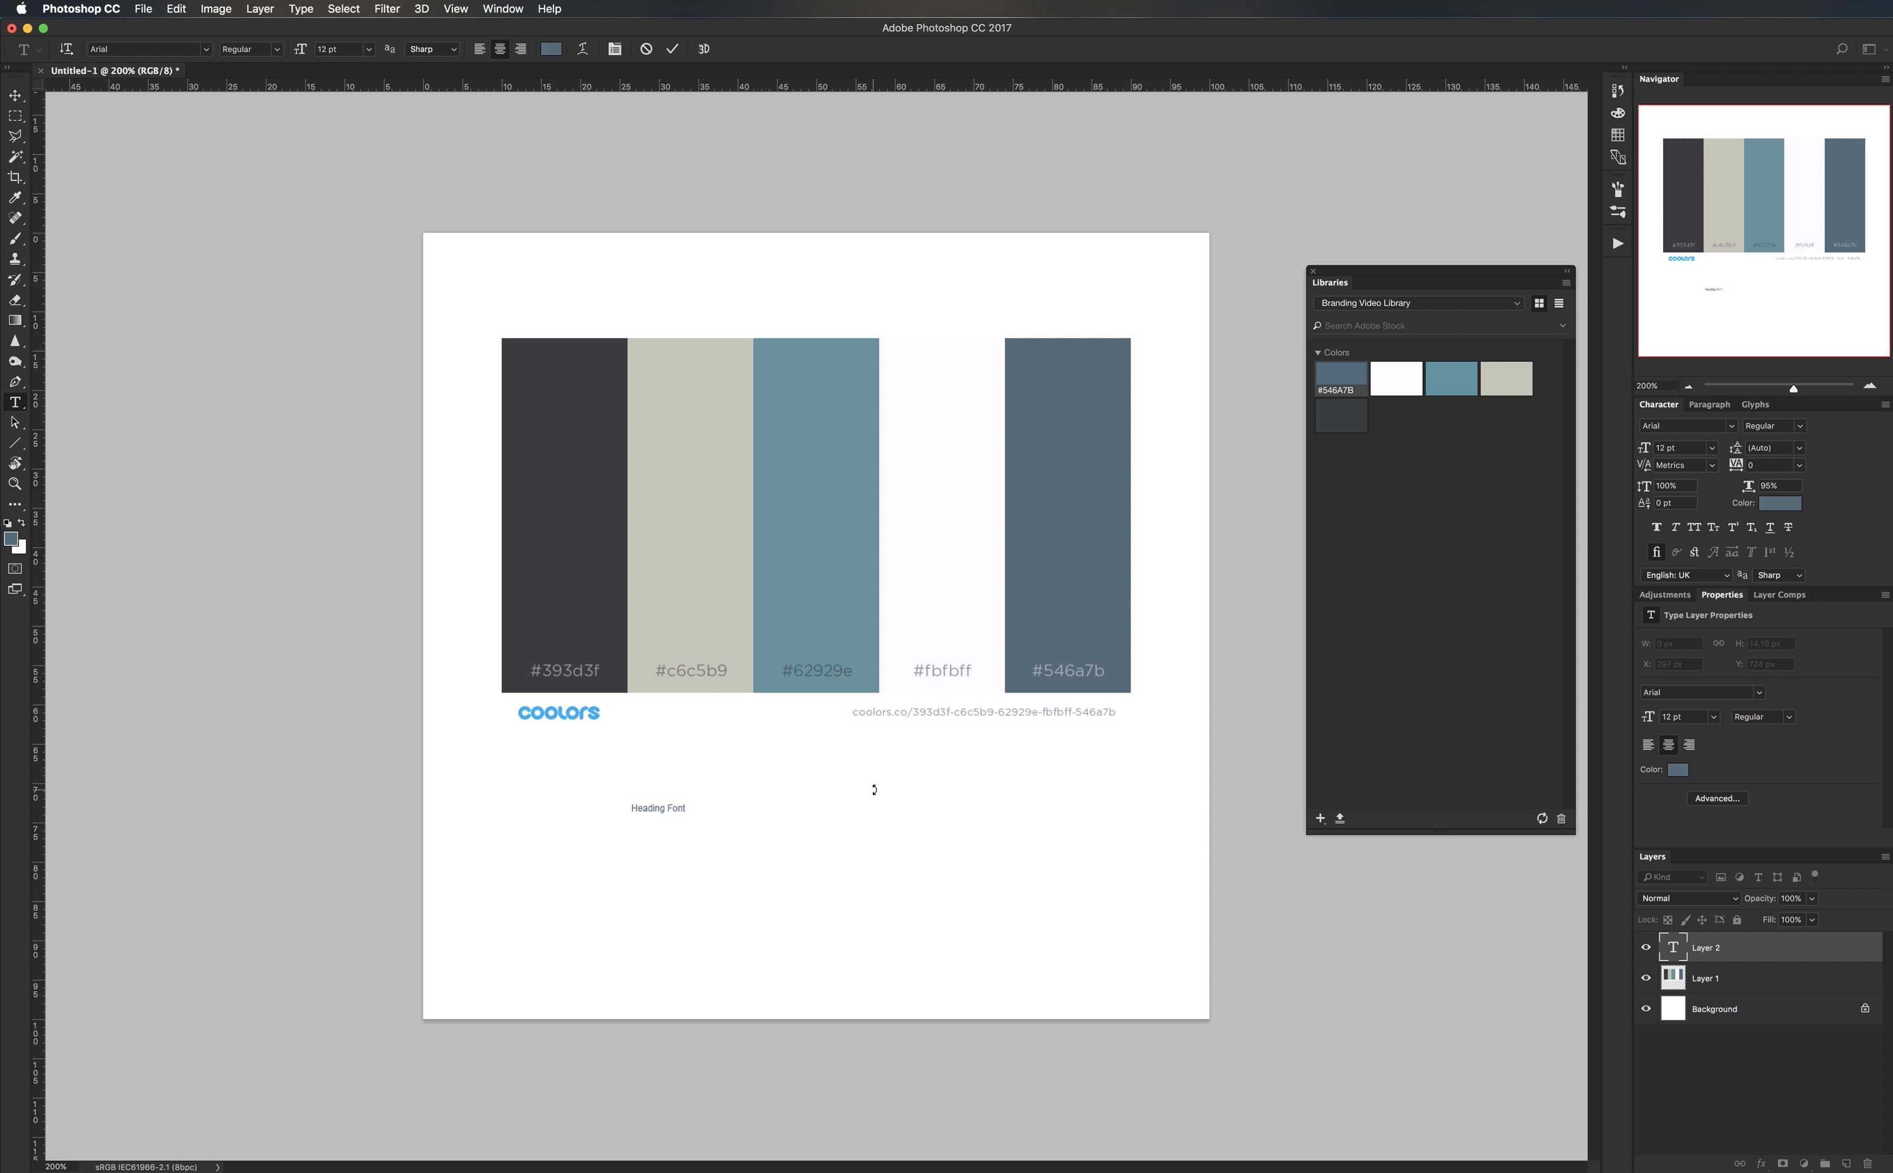
pyautogui.press('super+Return')
pyautogui.press('v')
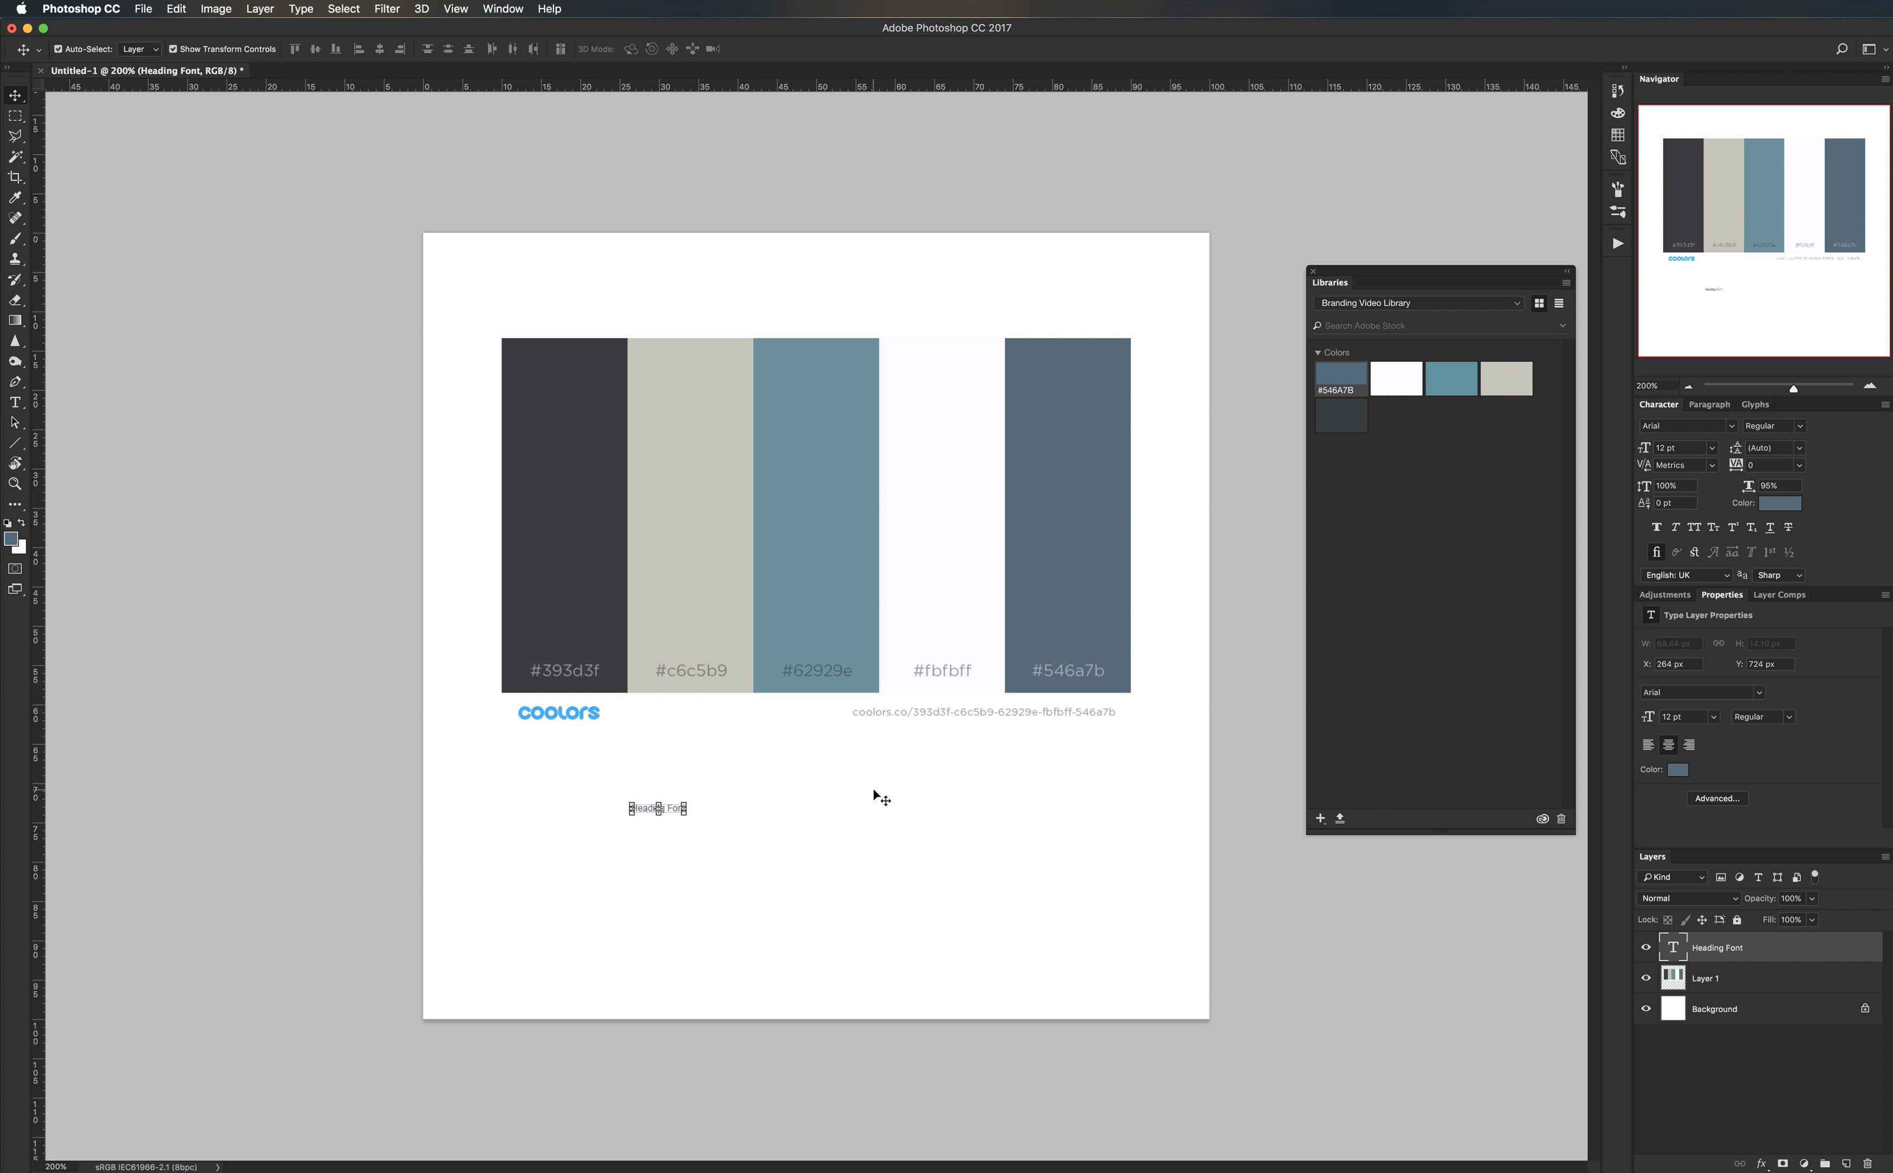
# - Set the "Heading Font" text to Arial Black at 35 pt
pyautogui.click(1730, 425)
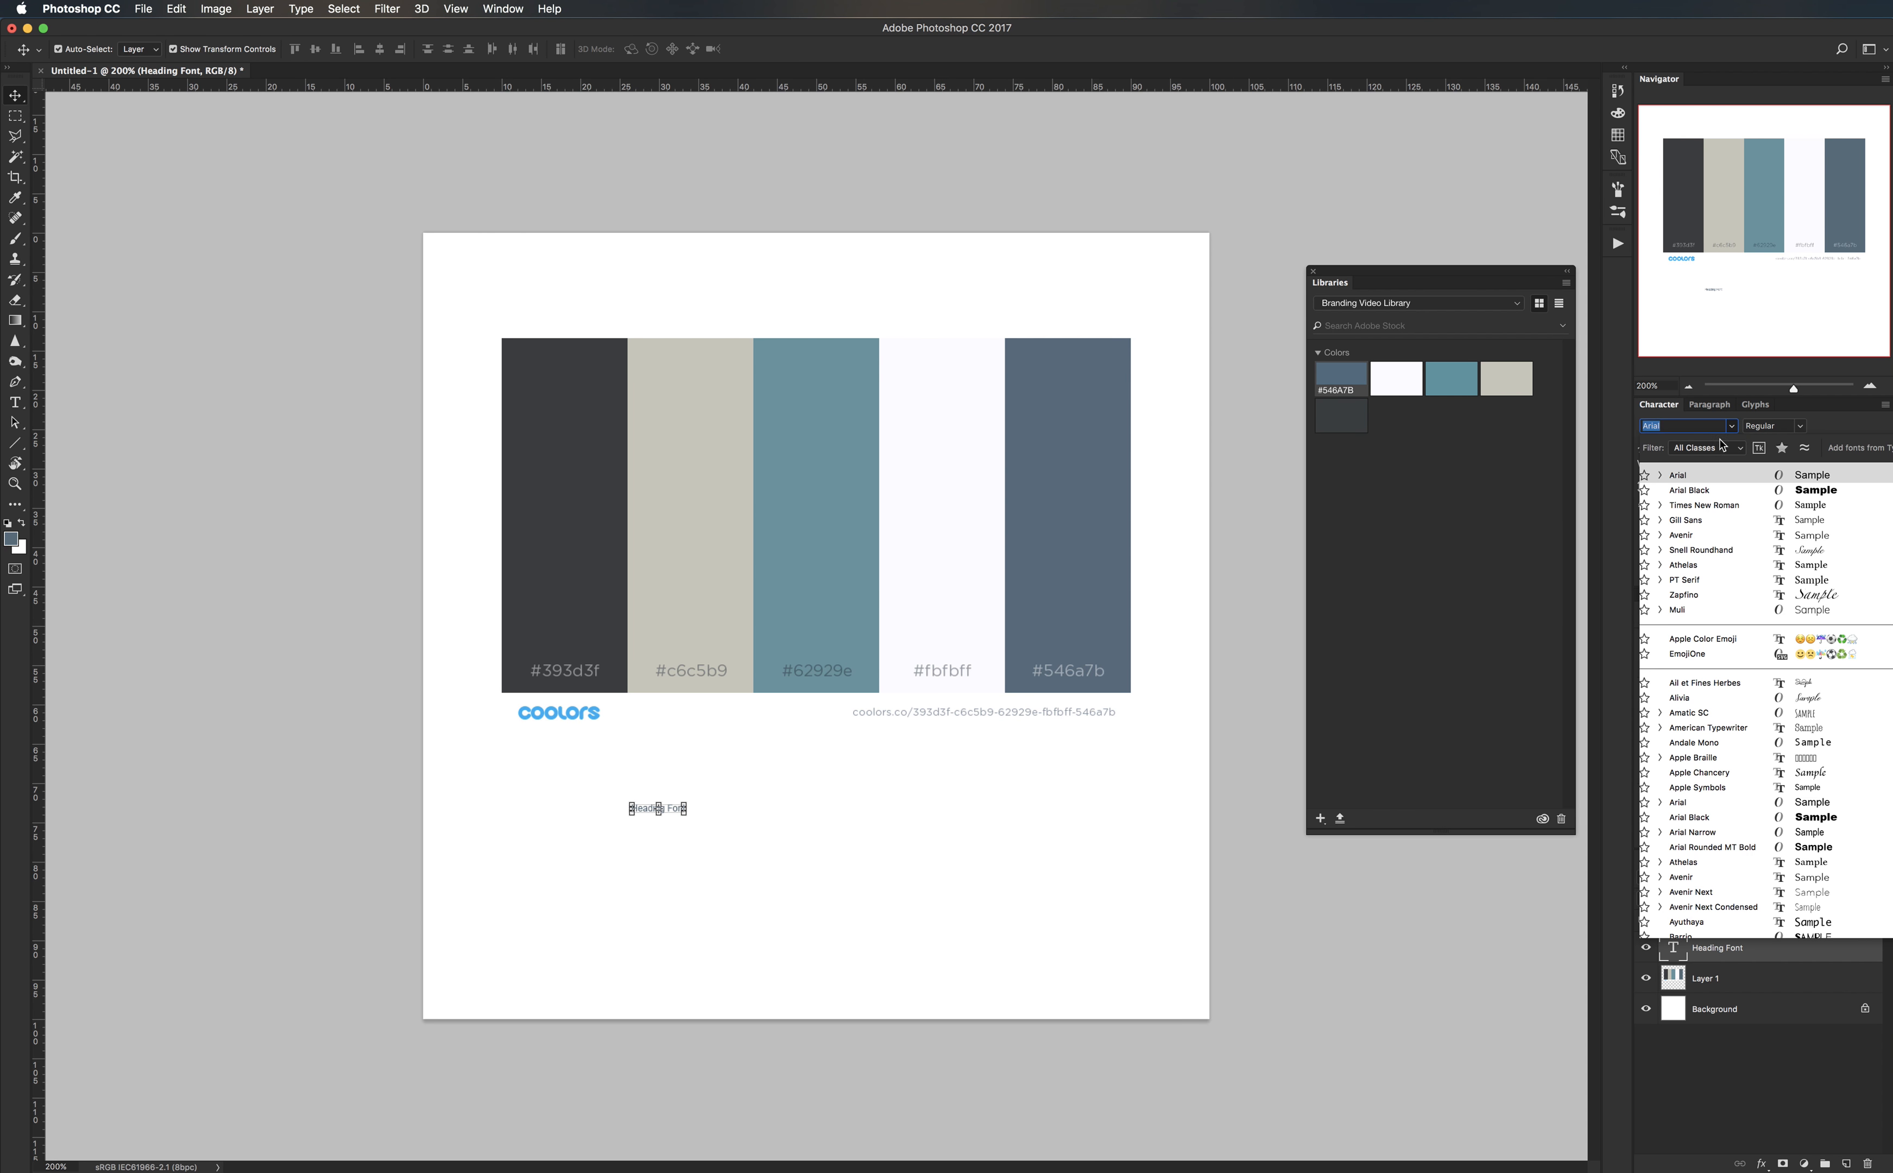
pyautogui.click(1712, 494)
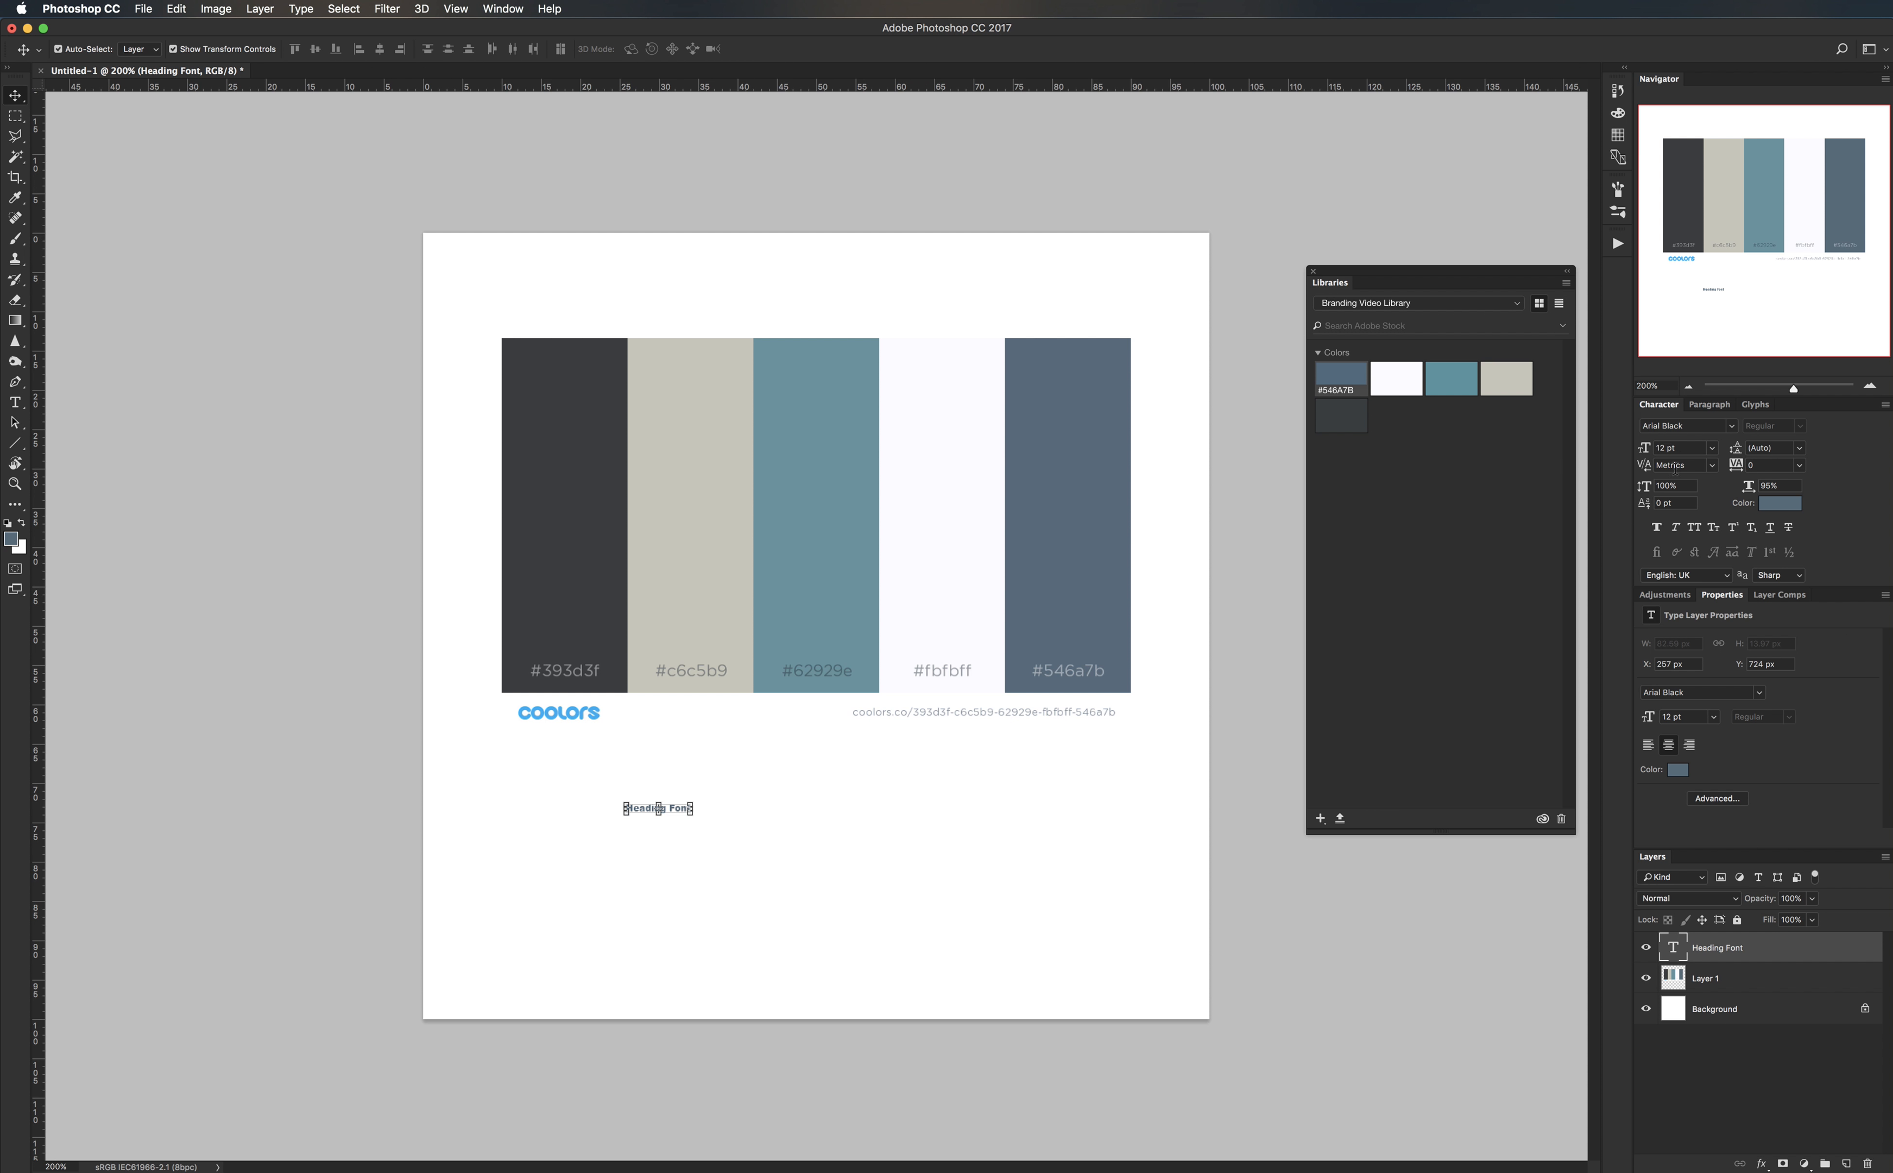
pyautogui.write('35')
pyautogui.press('Return')
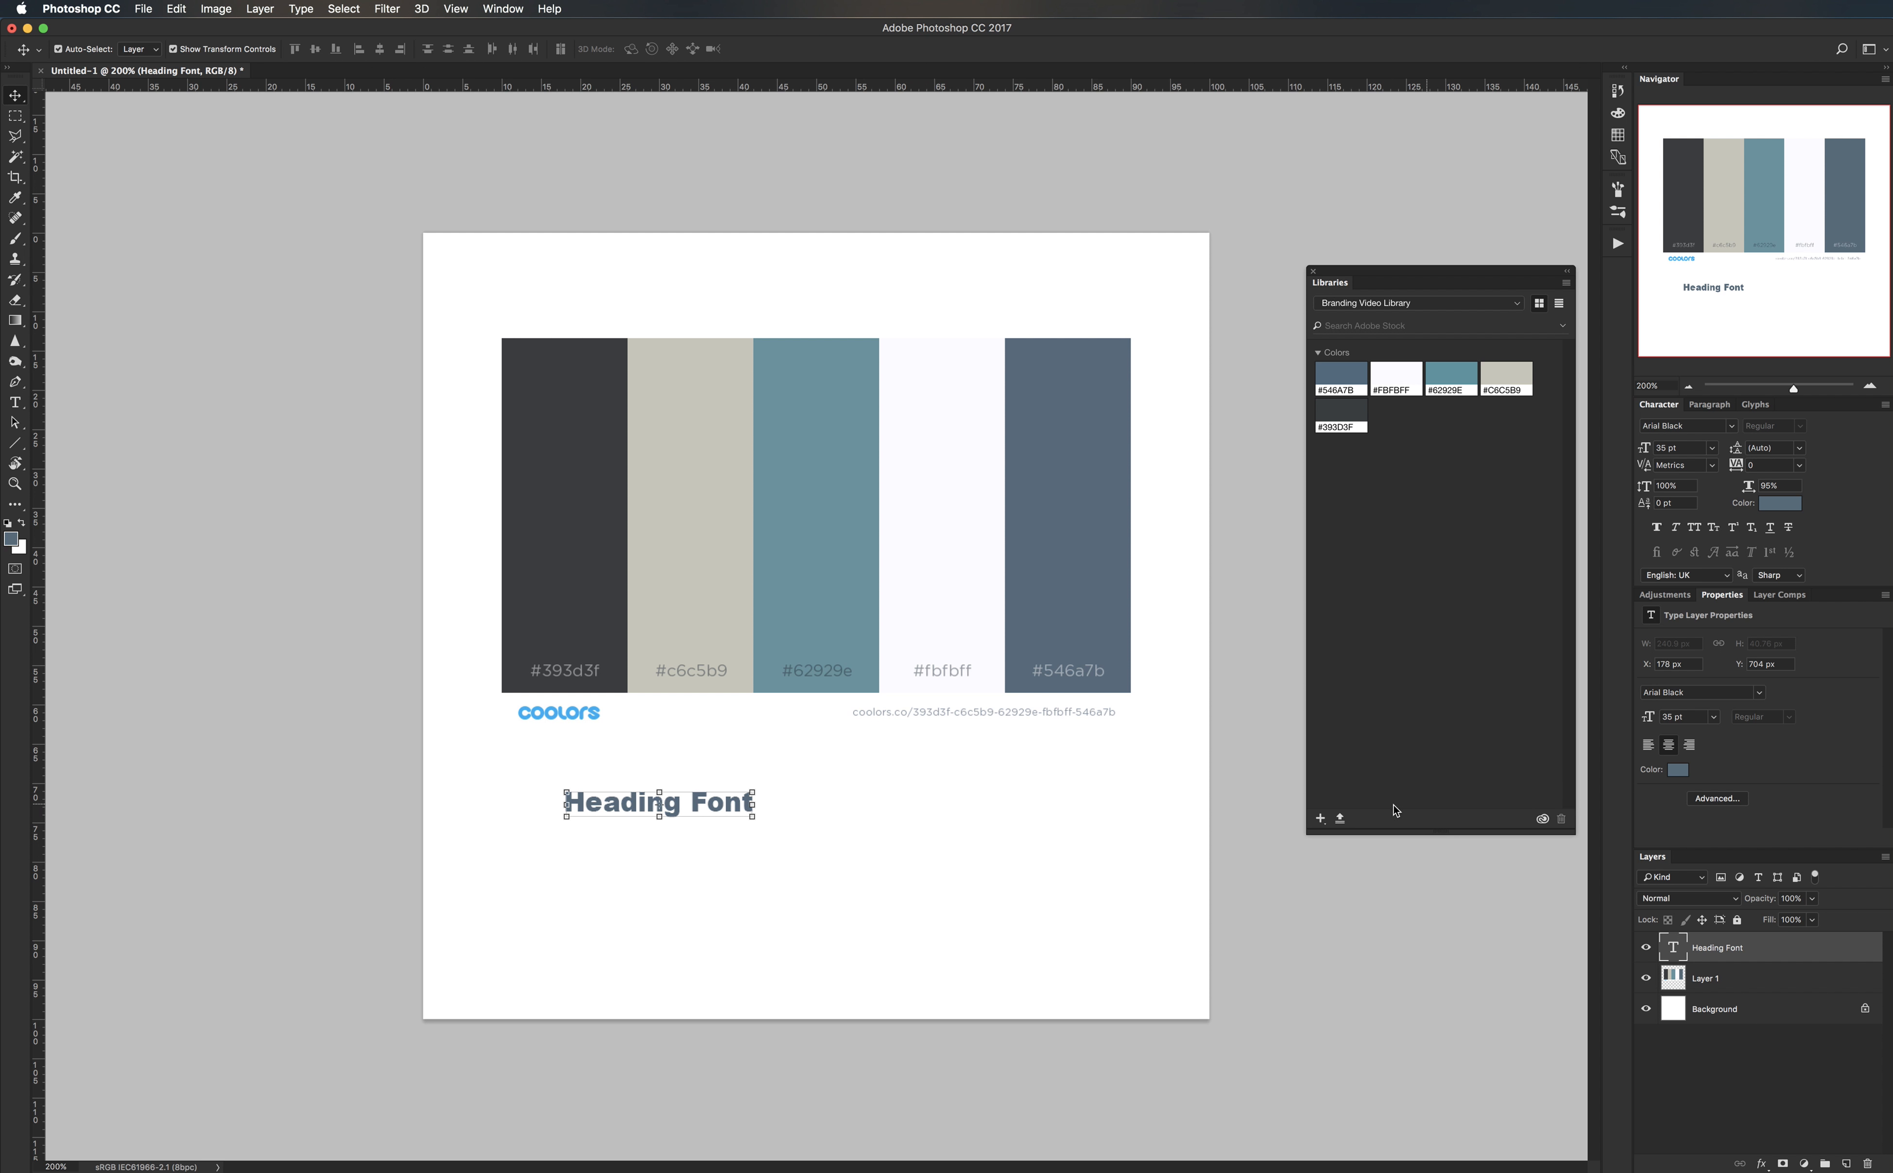
# - Save the heading text's character style to the library and rename it "Heading"
pyautogui.click(1320, 817)
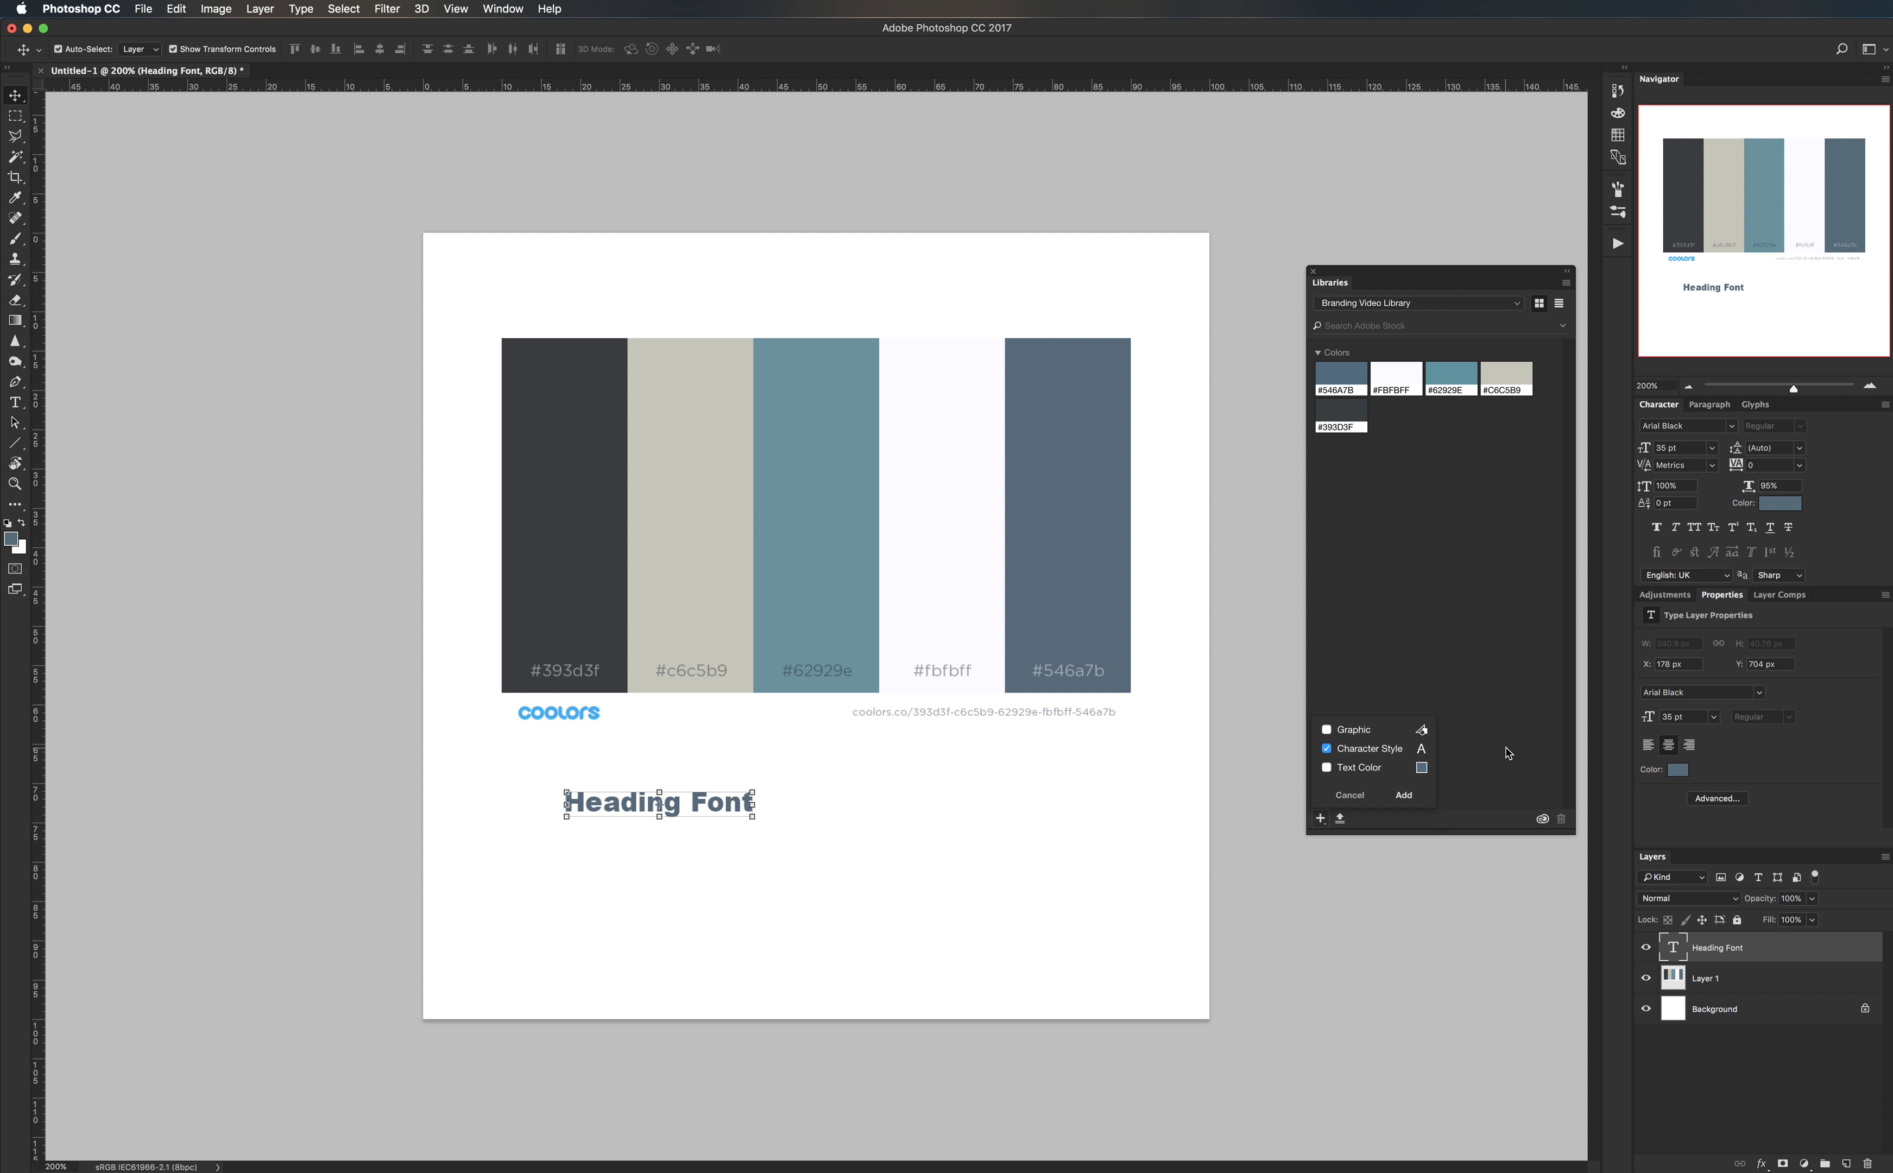
pyautogui.click(1403, 794)
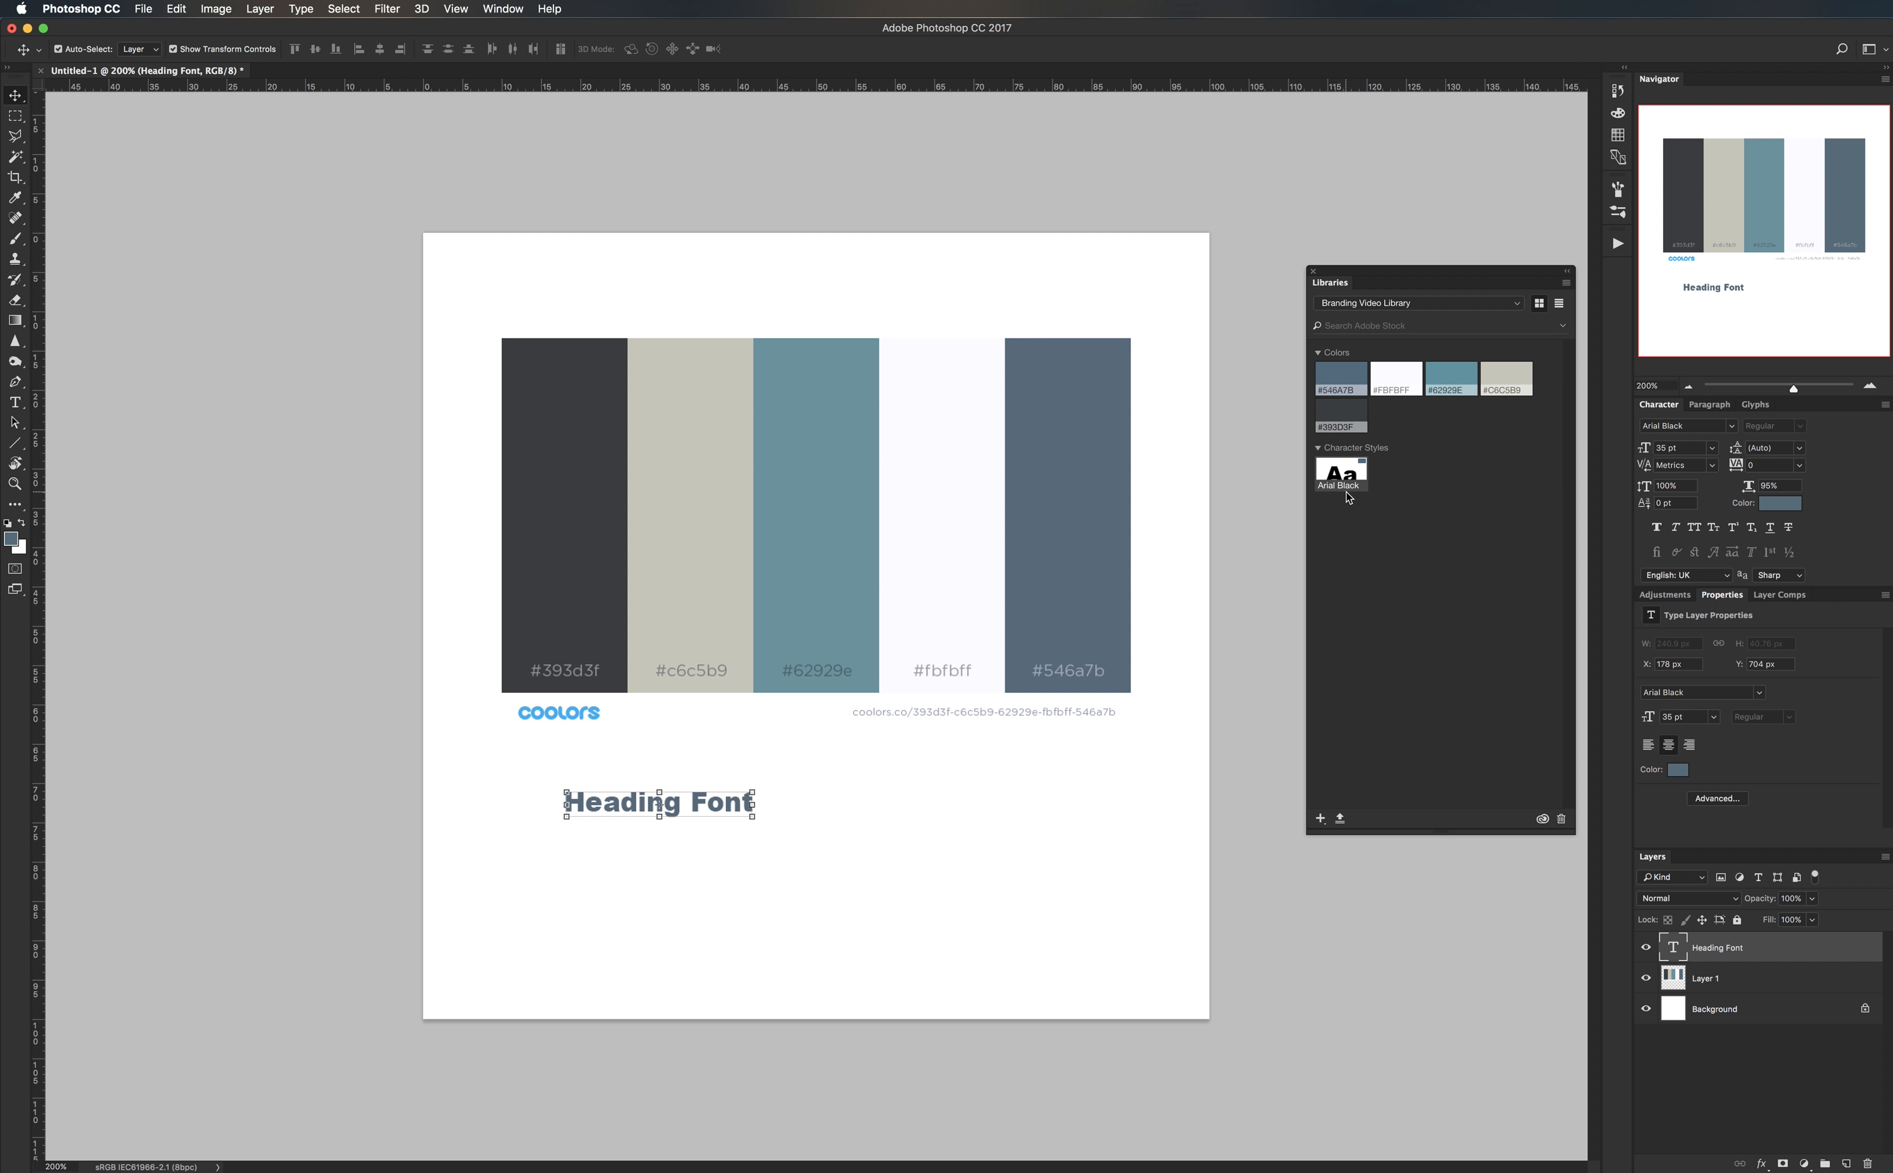
pyautogui.doubleClick(1349, 489)
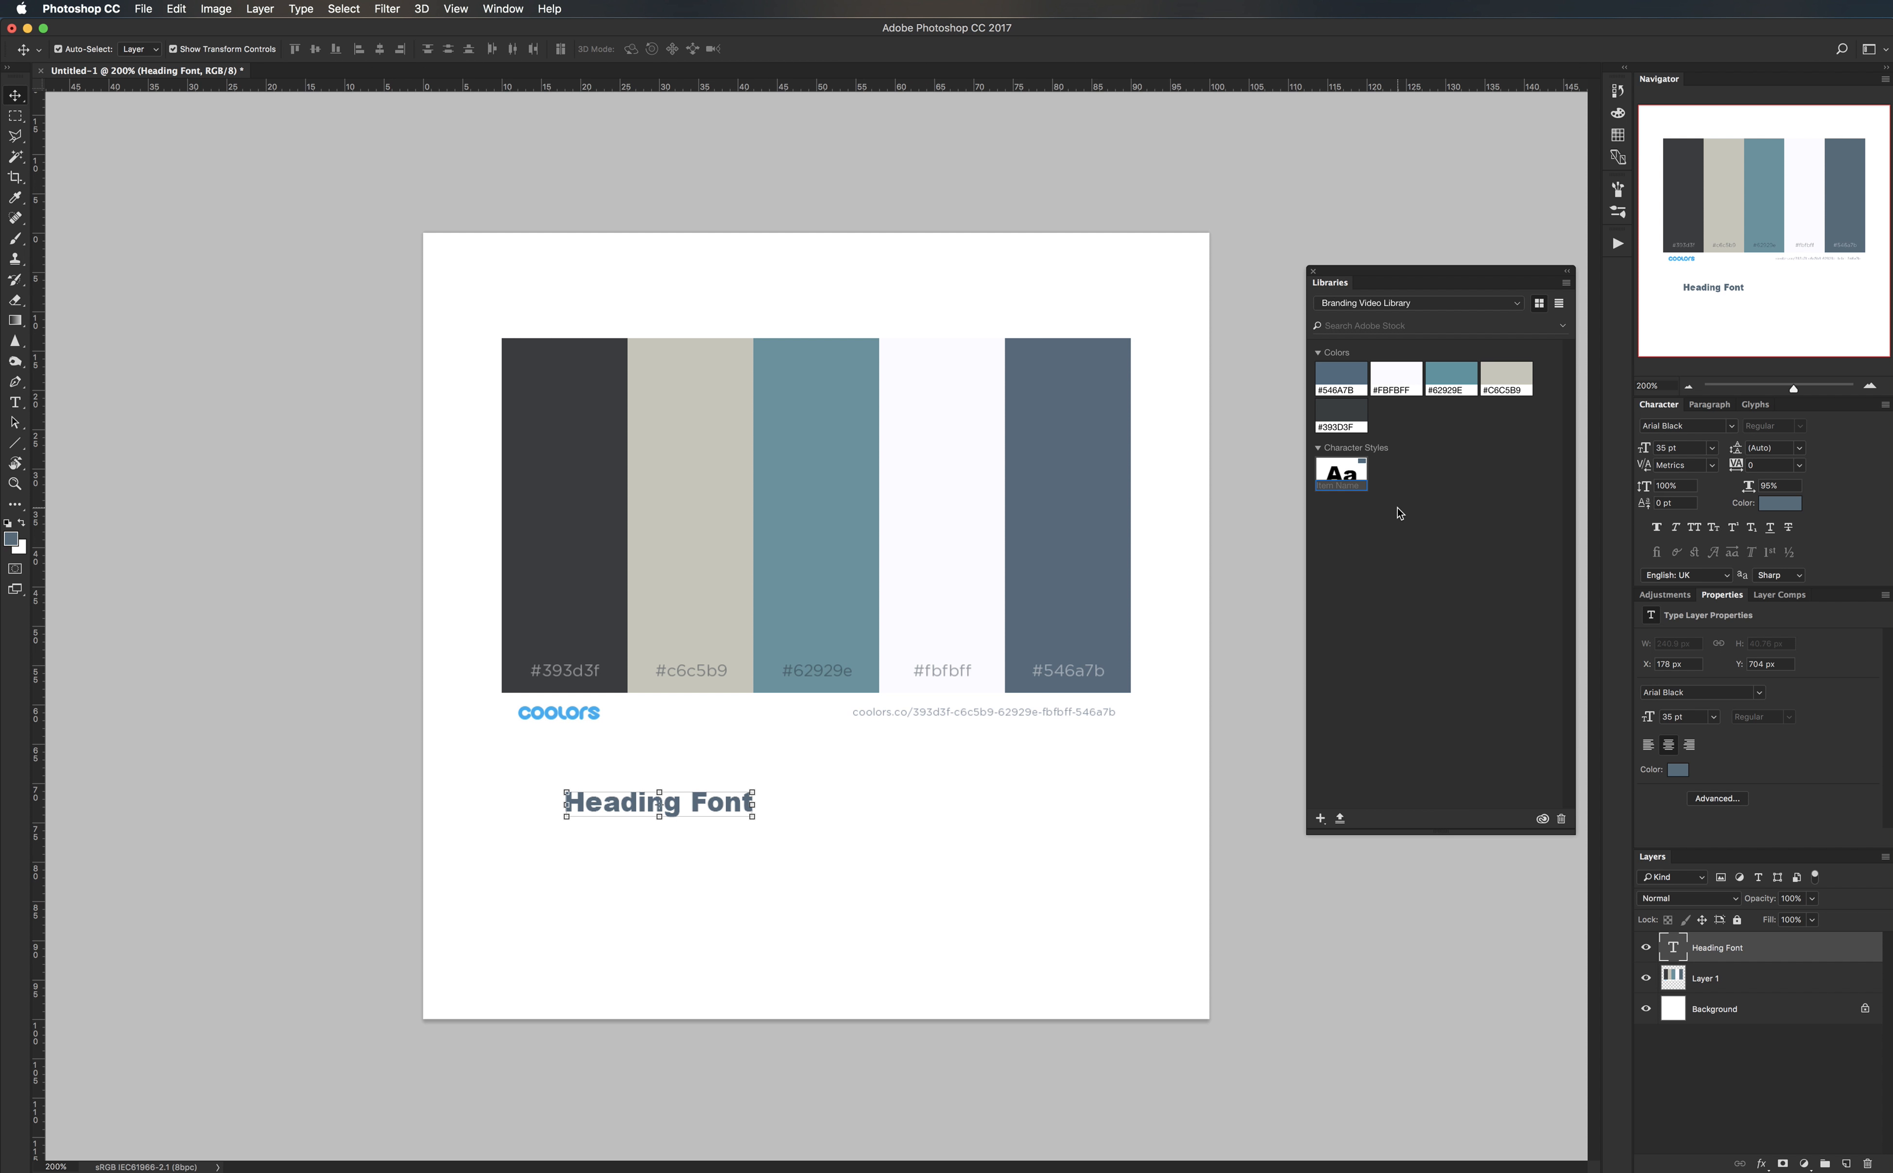
pyautogui.write('Heading')
pyautogui.press('Return')
# - Add a second text layer reading "Sub Heading" beneath the heading text
pyautogui.press('t')
pyautogui.click(763, 922)
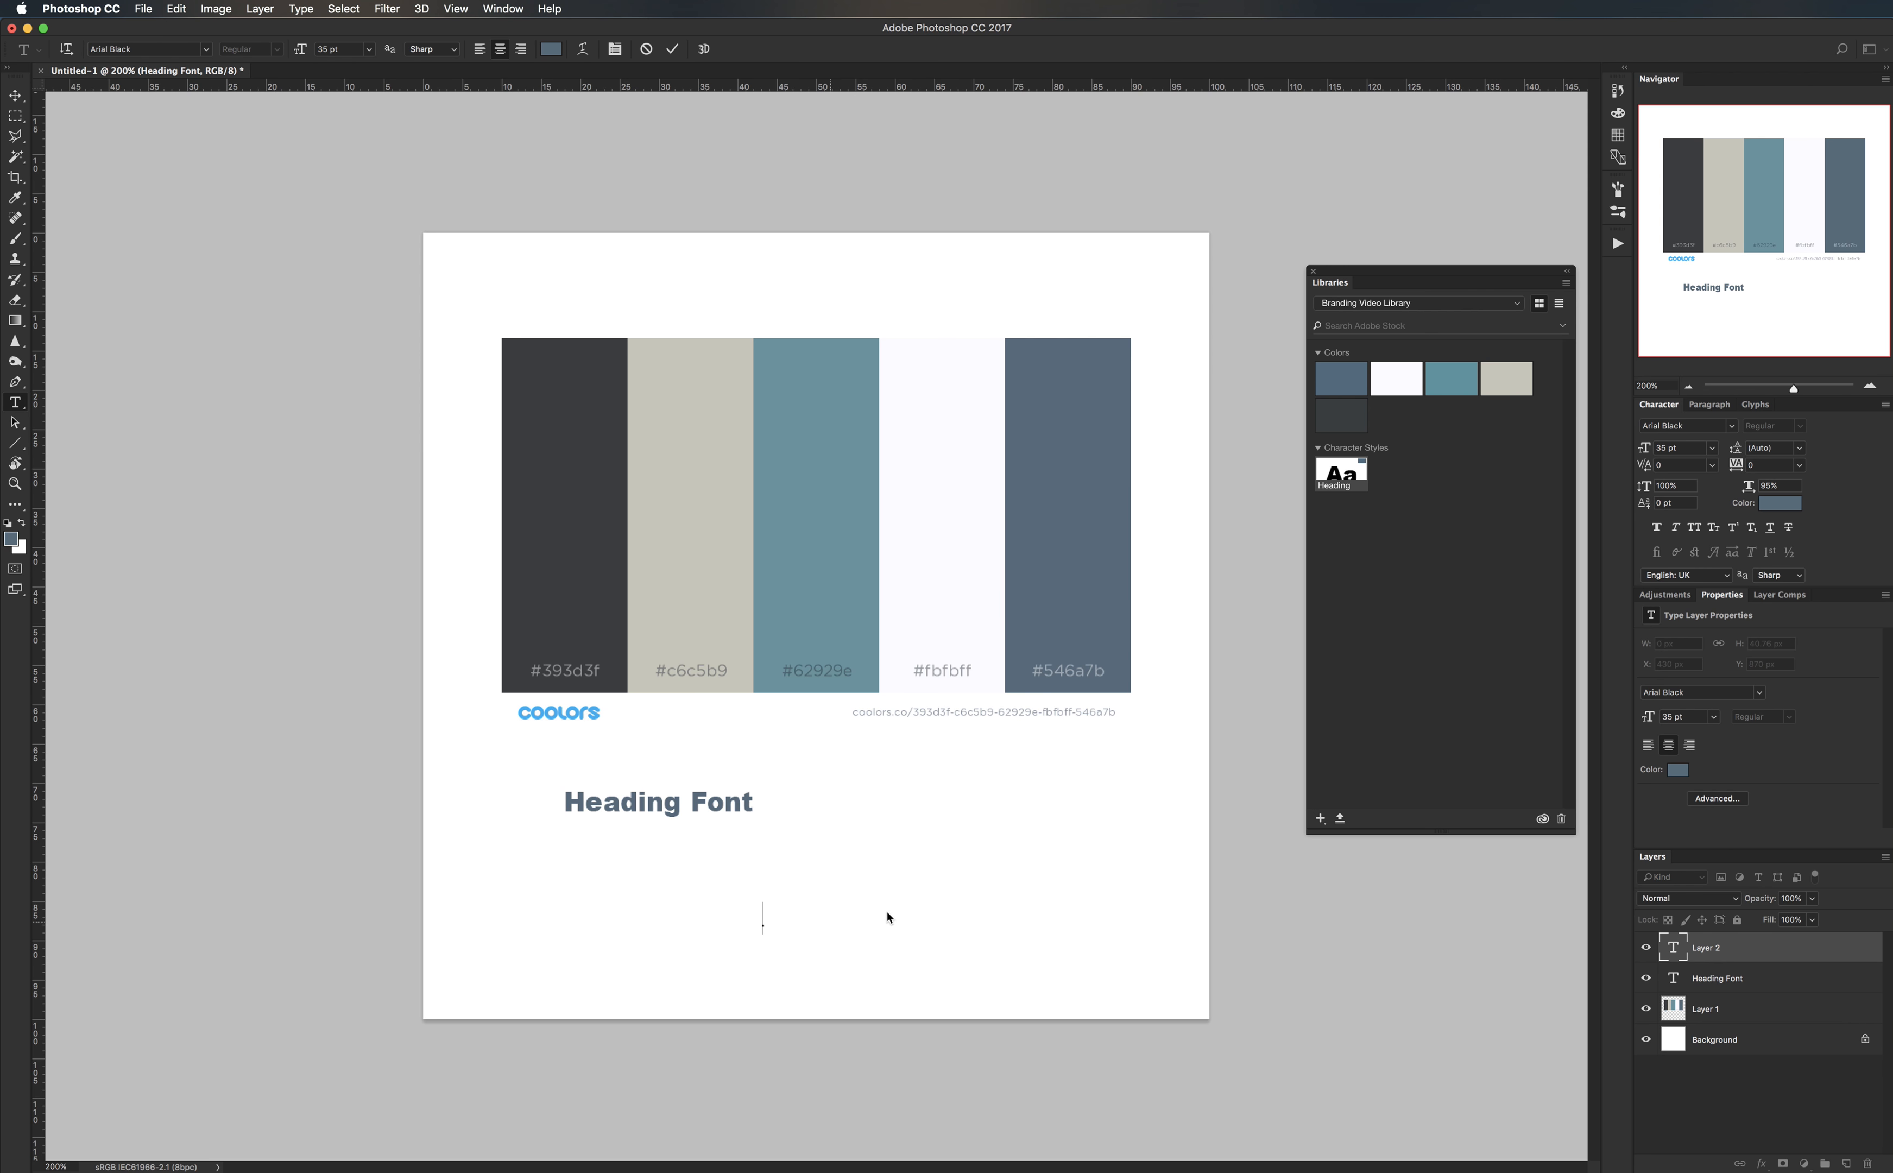
pyautogui.write('D')
pyautogui.press('BackSpace')
pyautogui.write('SUb')
pyautogui.press('BackSpace')
pyautogui.press('BackSpace')
pyautogui.write('ub Heading')
pyautogui.press('super+Return')
pyautogui.press('v')
# - Set the "Sub Heading" text to Arial at 12 pt
pyautogui.click(1731, 425)
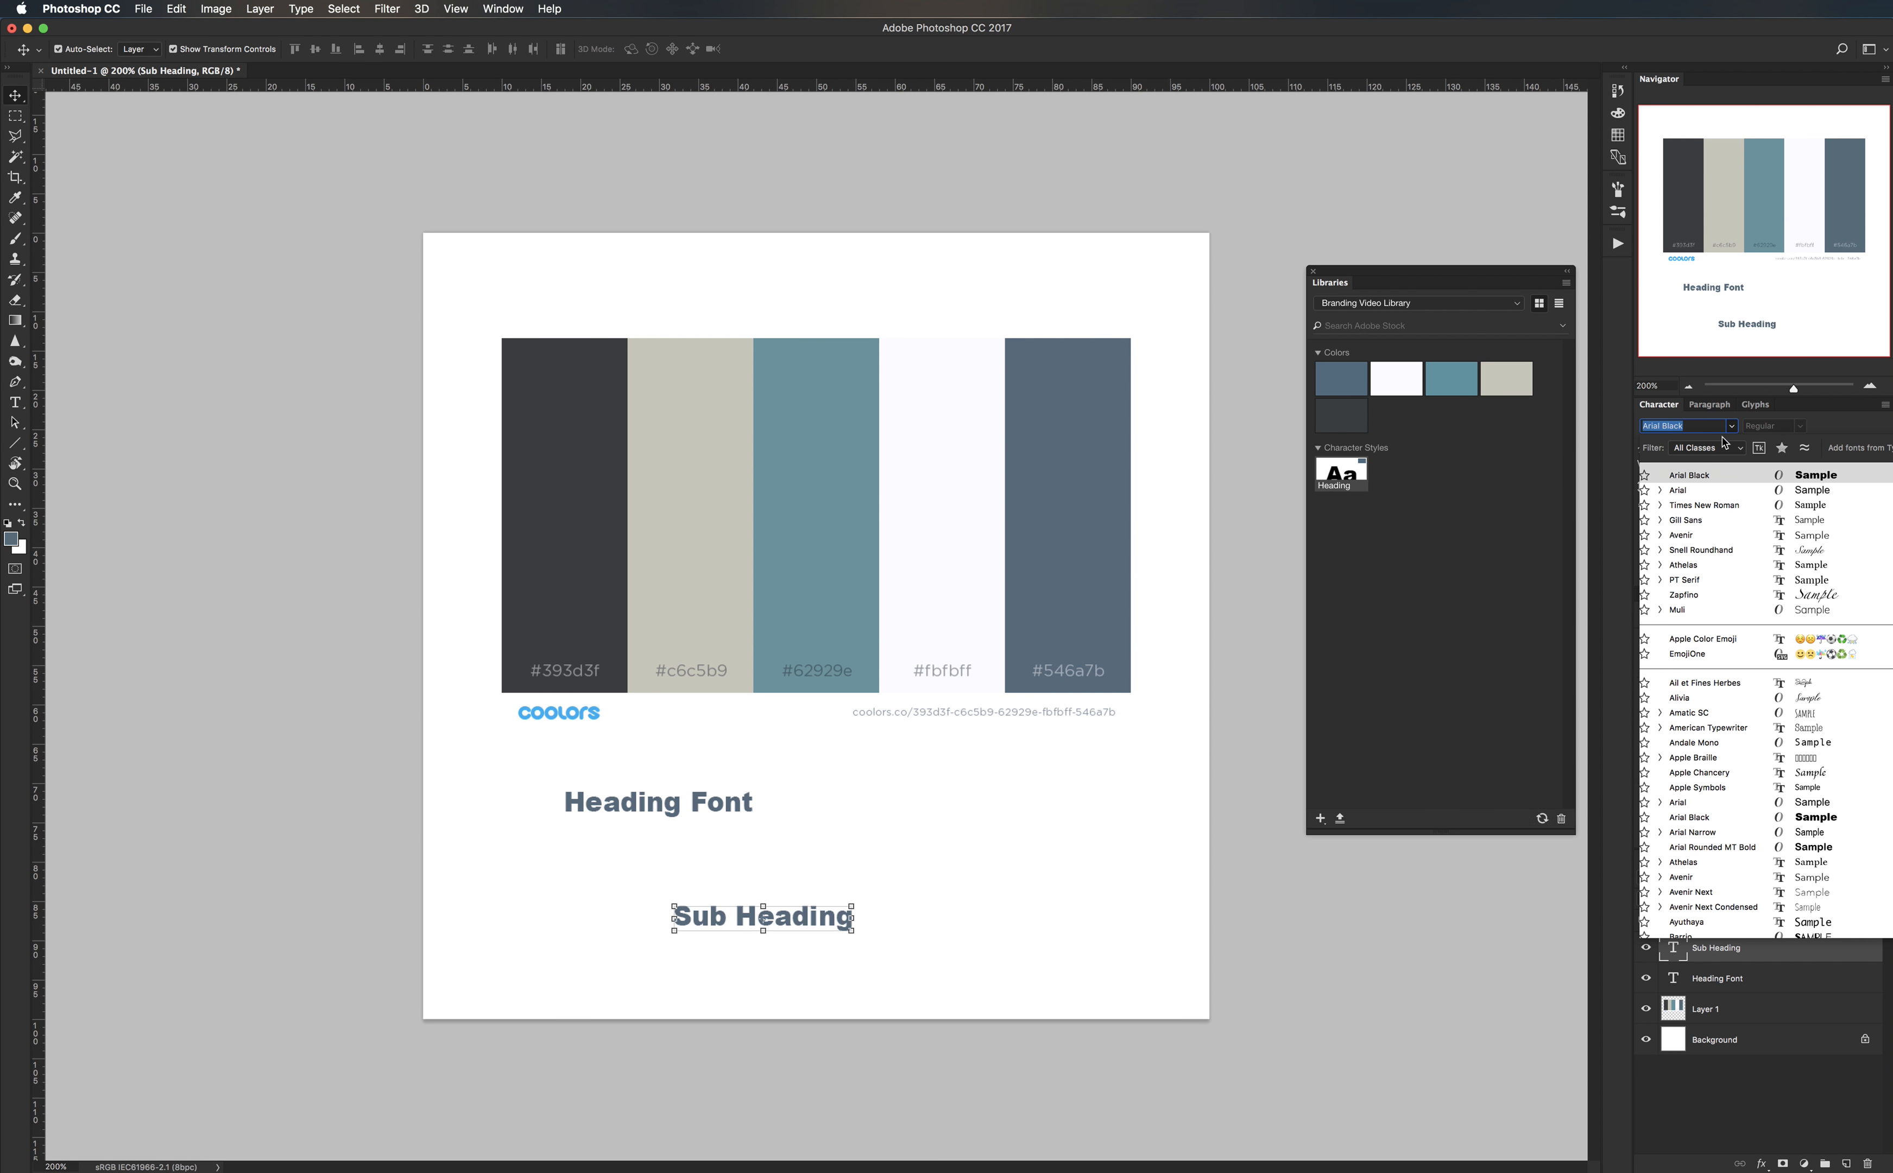
pyautogui.click(1695, 497)
pyautogui.click(1694, 448)
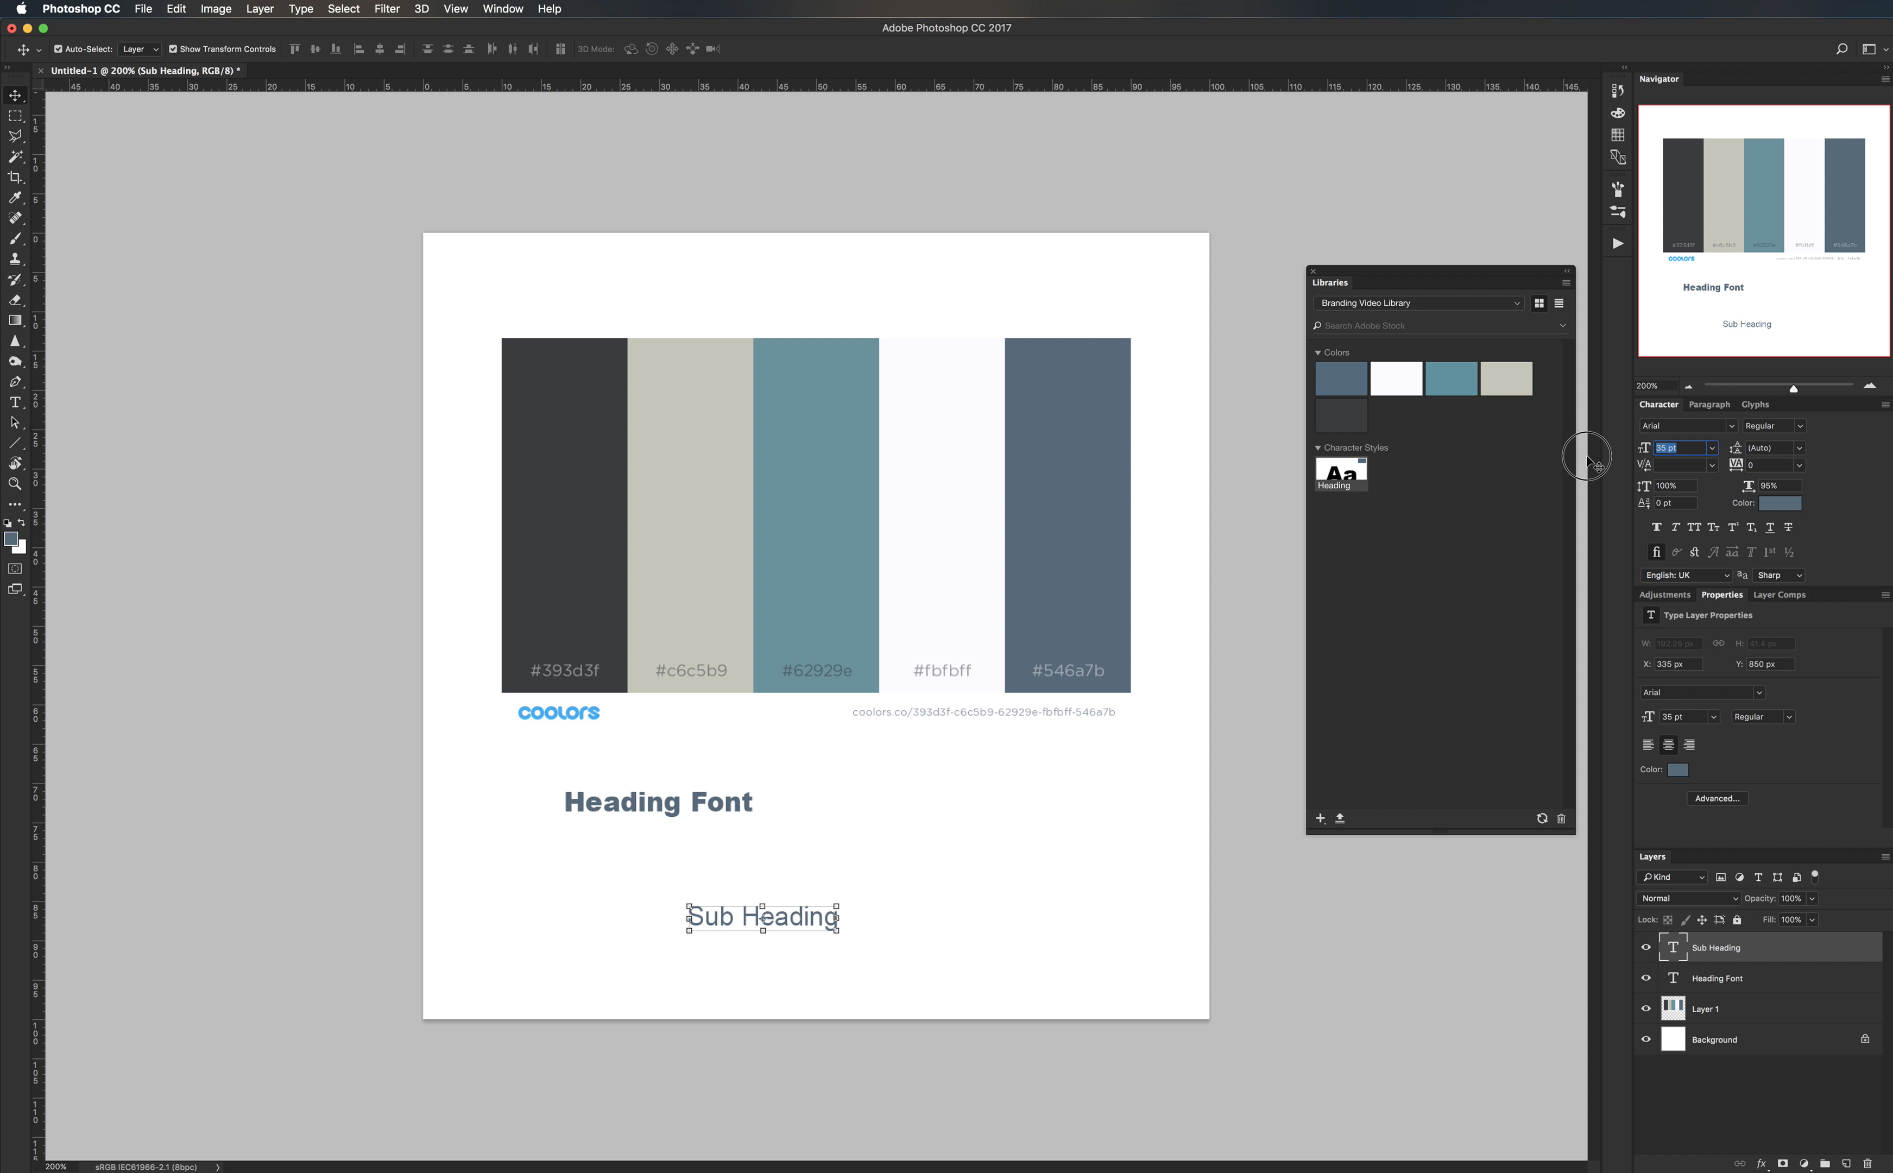
pyautogui.write('12')
pyautogui.press('Return')
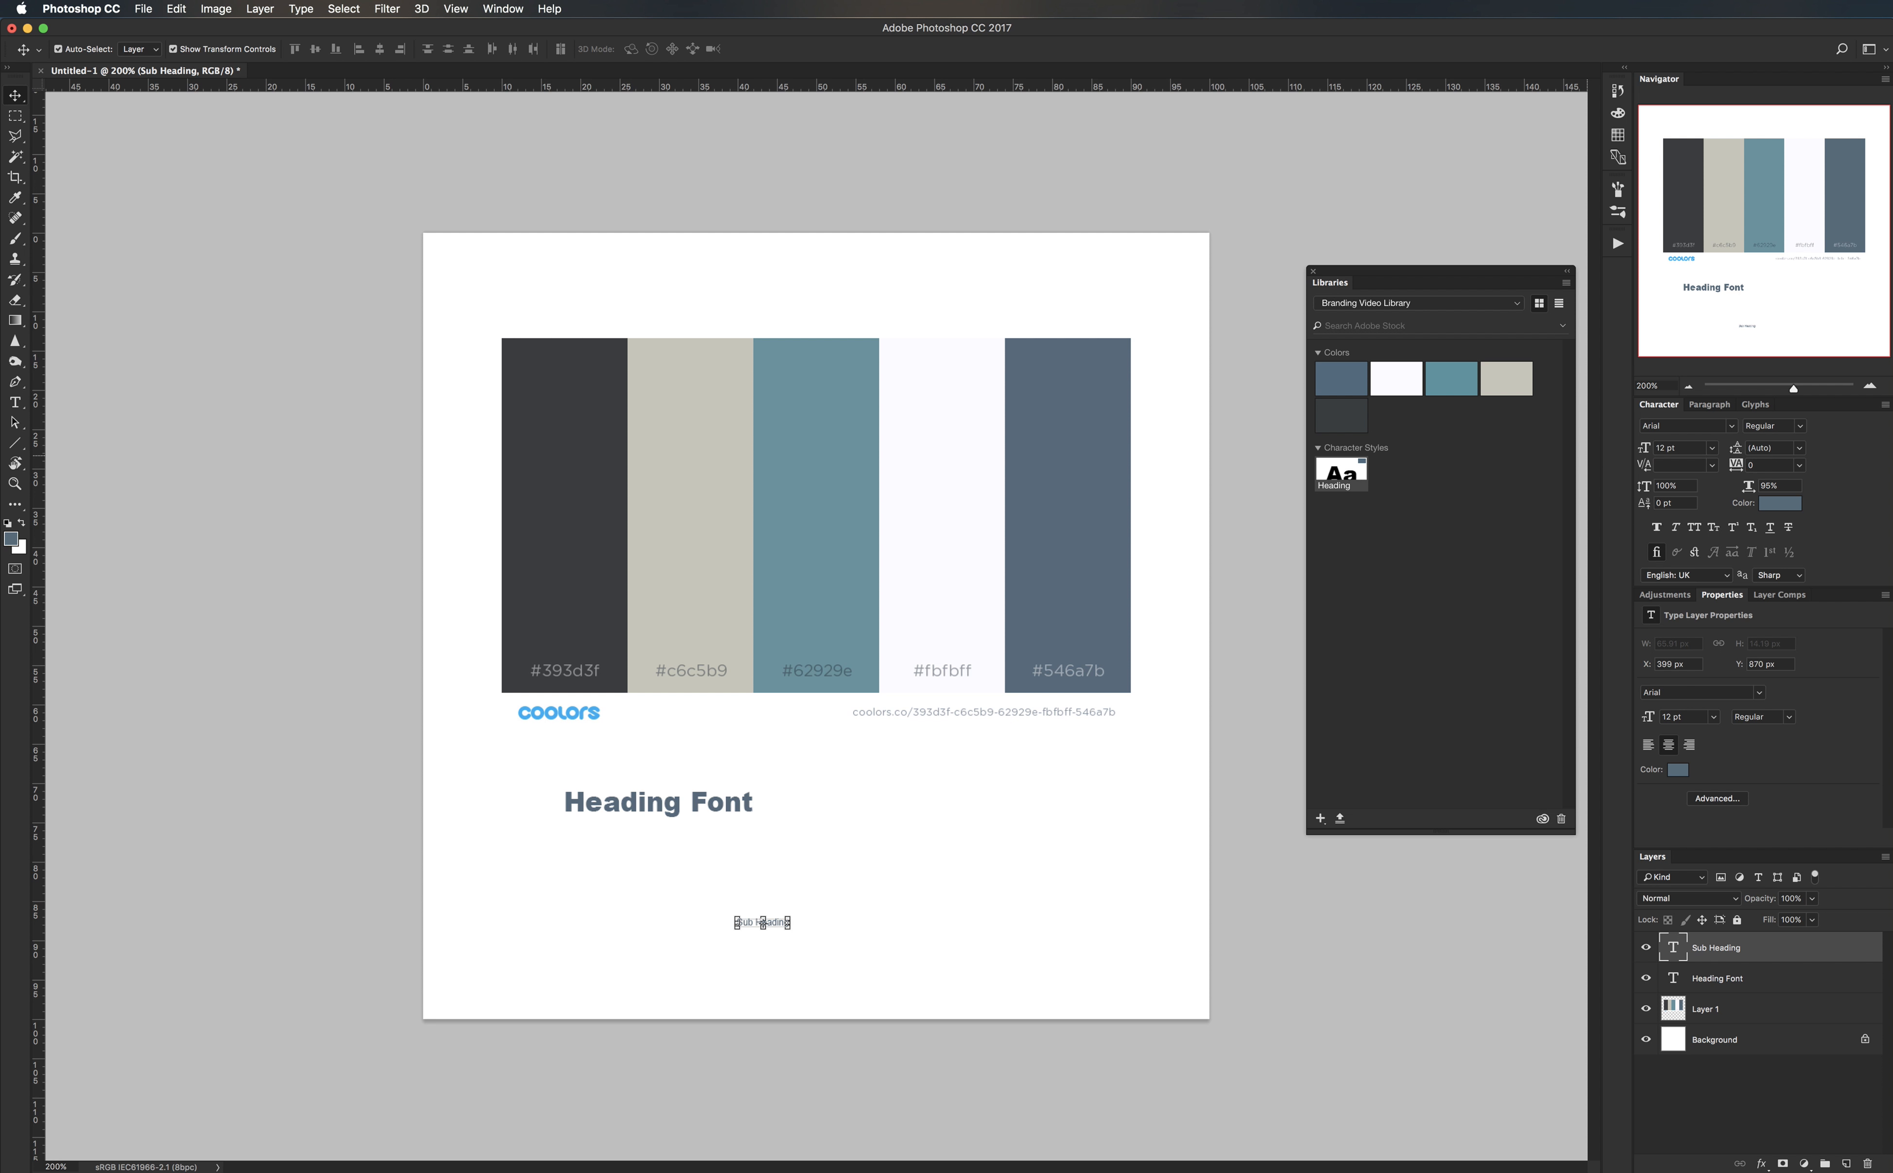
# - Make the "Sub Heading" text faux bold and save its character style to the library
pyautogui.click(1657, 529)
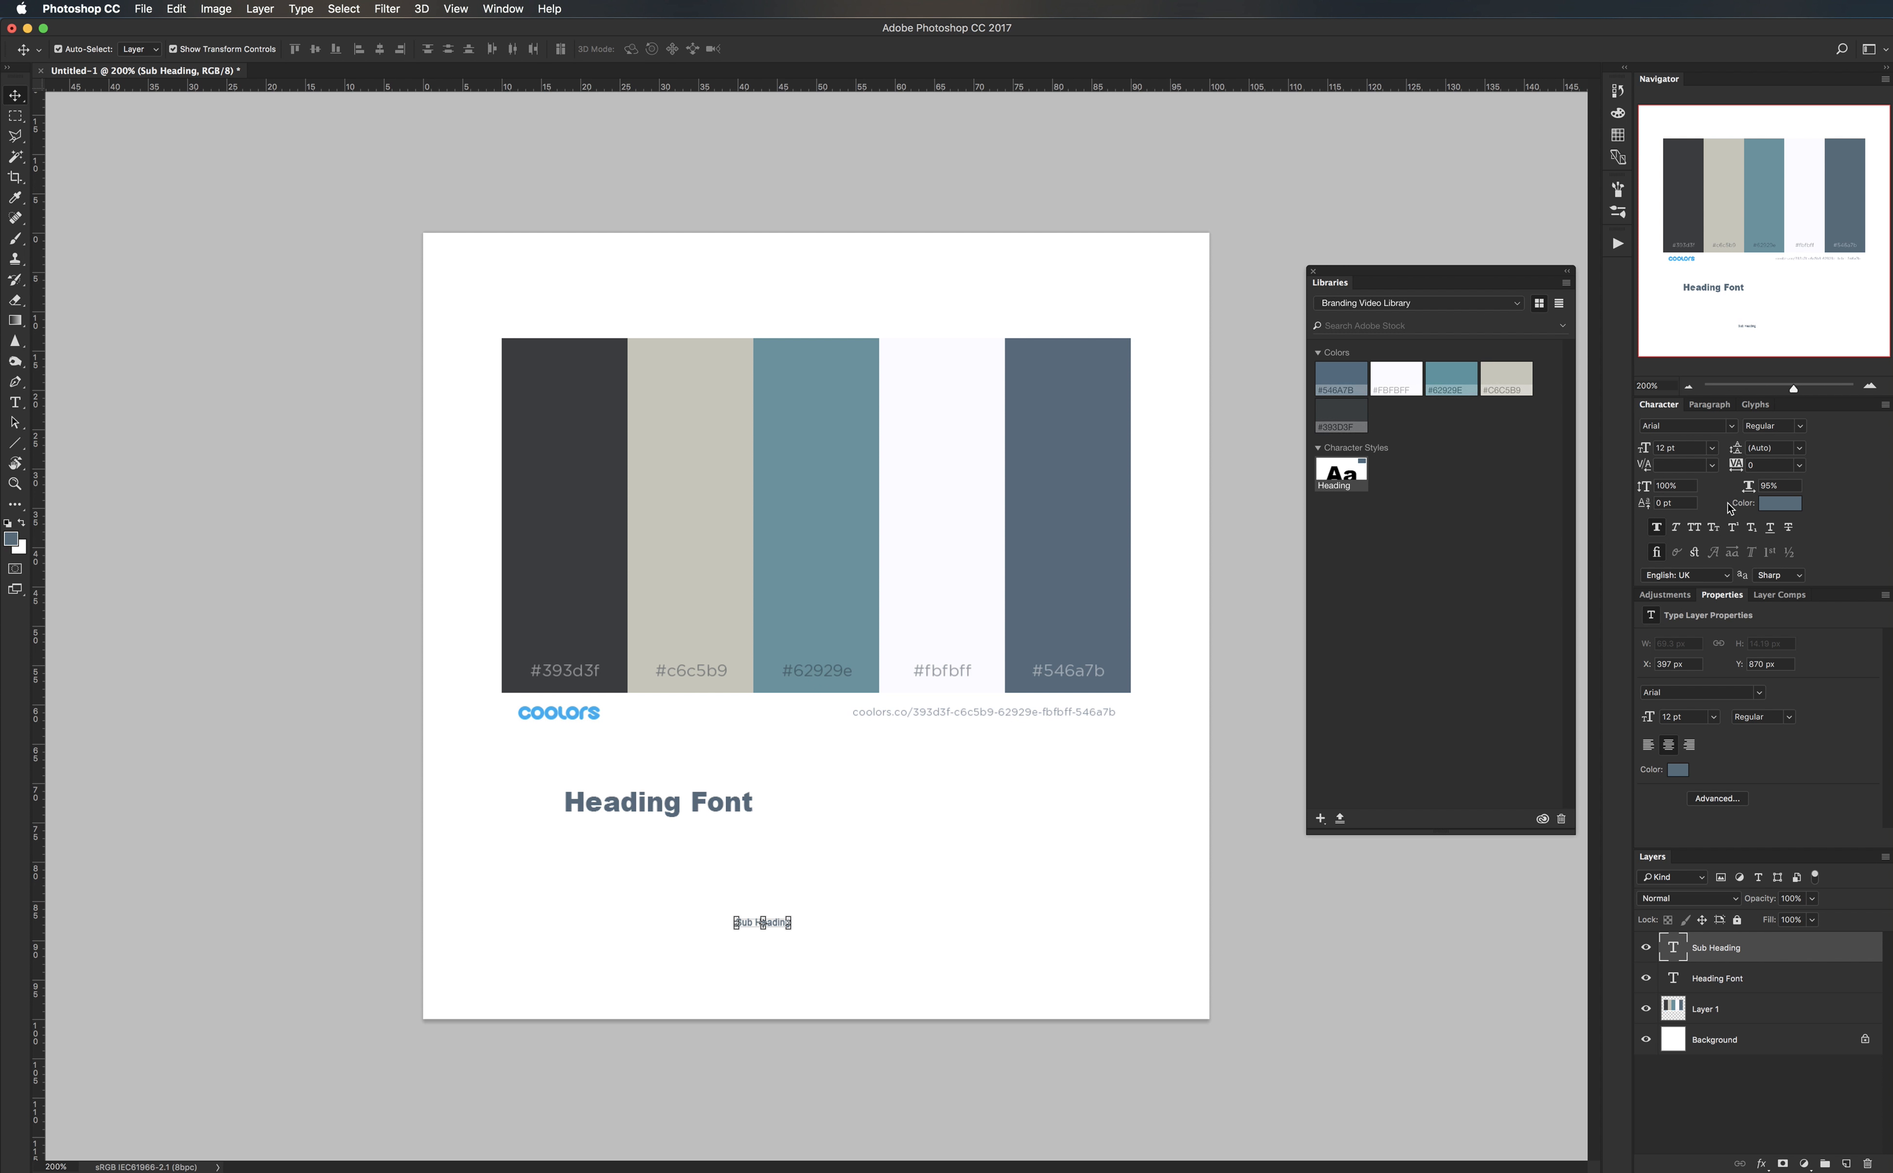
pyautogui.click(1320, 818)
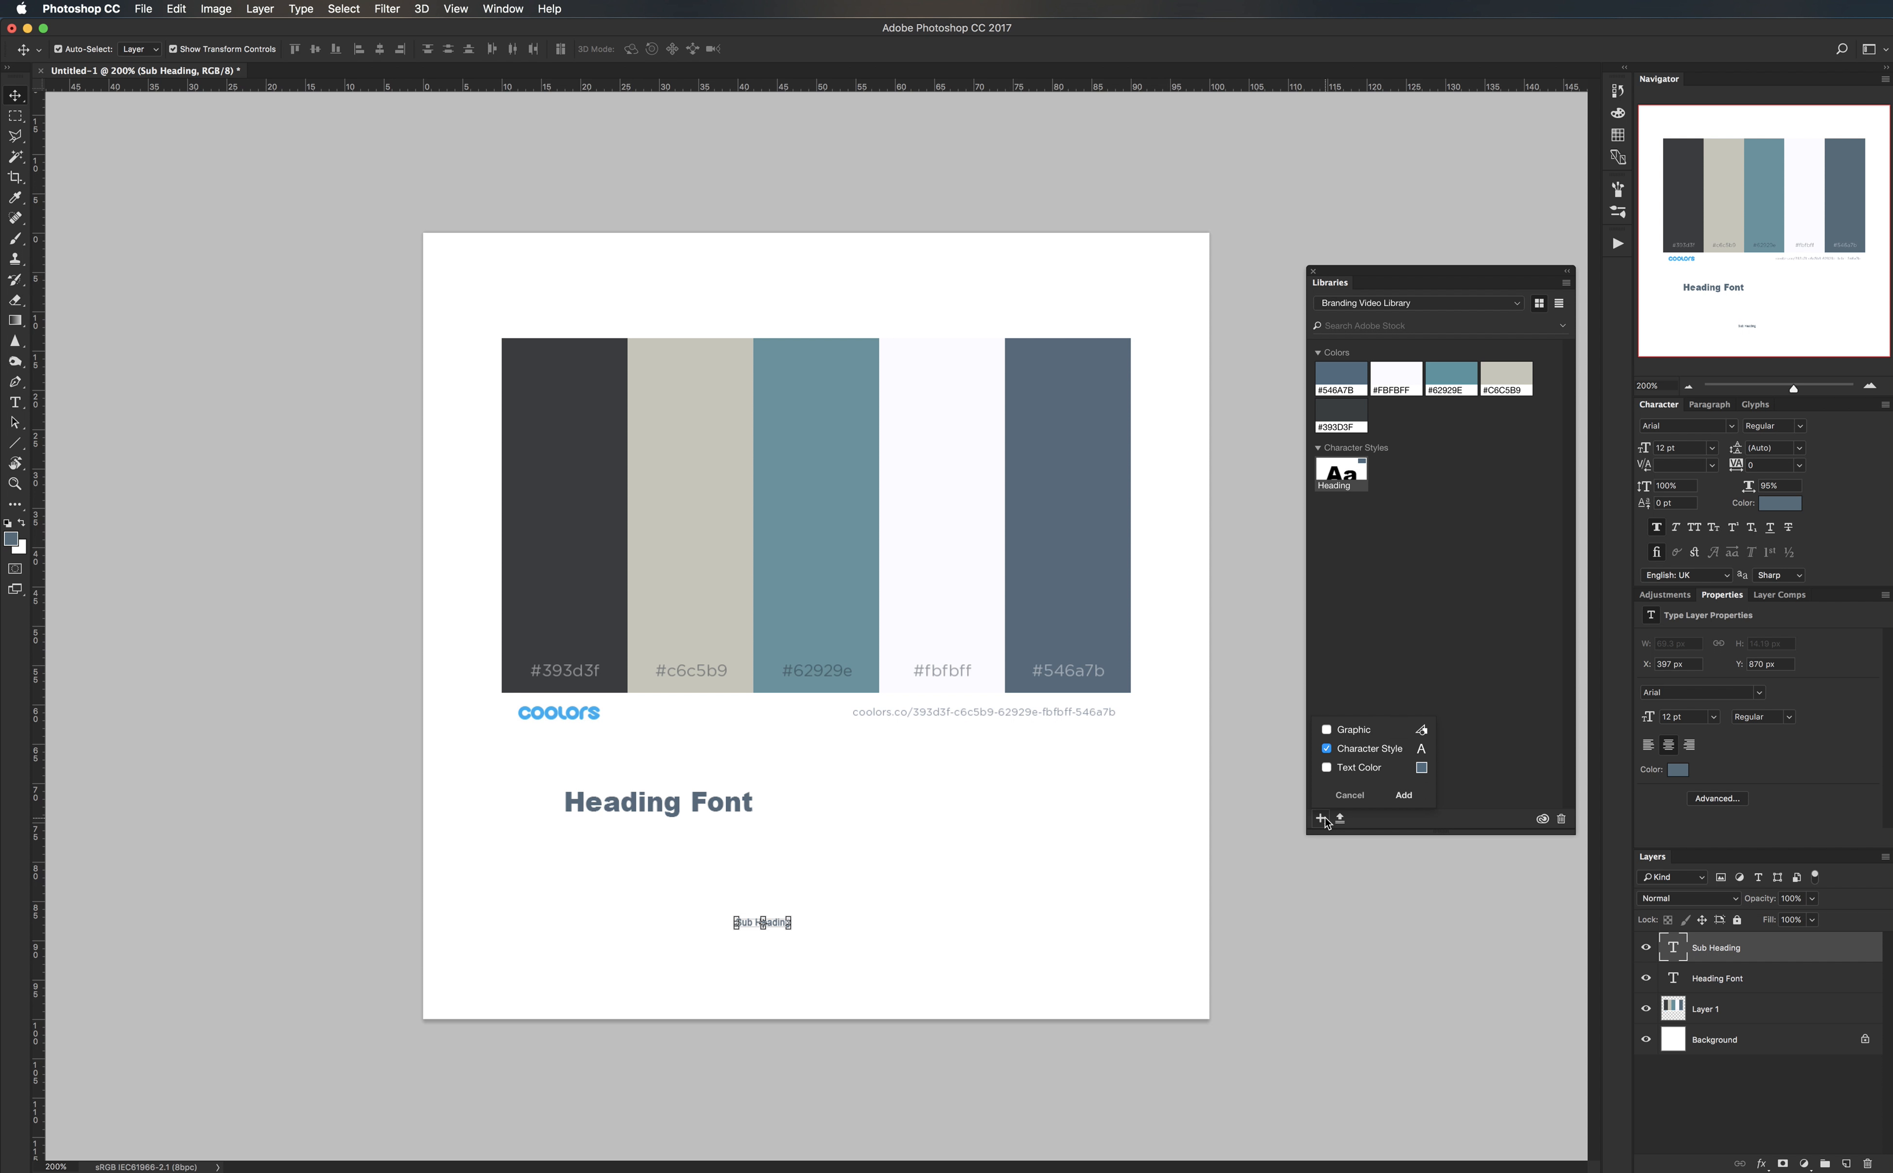
pyautogui.click(1403, 794)
# - Add a third text layer reading "Main Text" between the heading and sub heading, to their right
pyautogui.press('t')
pyautogui.click(924, 858)
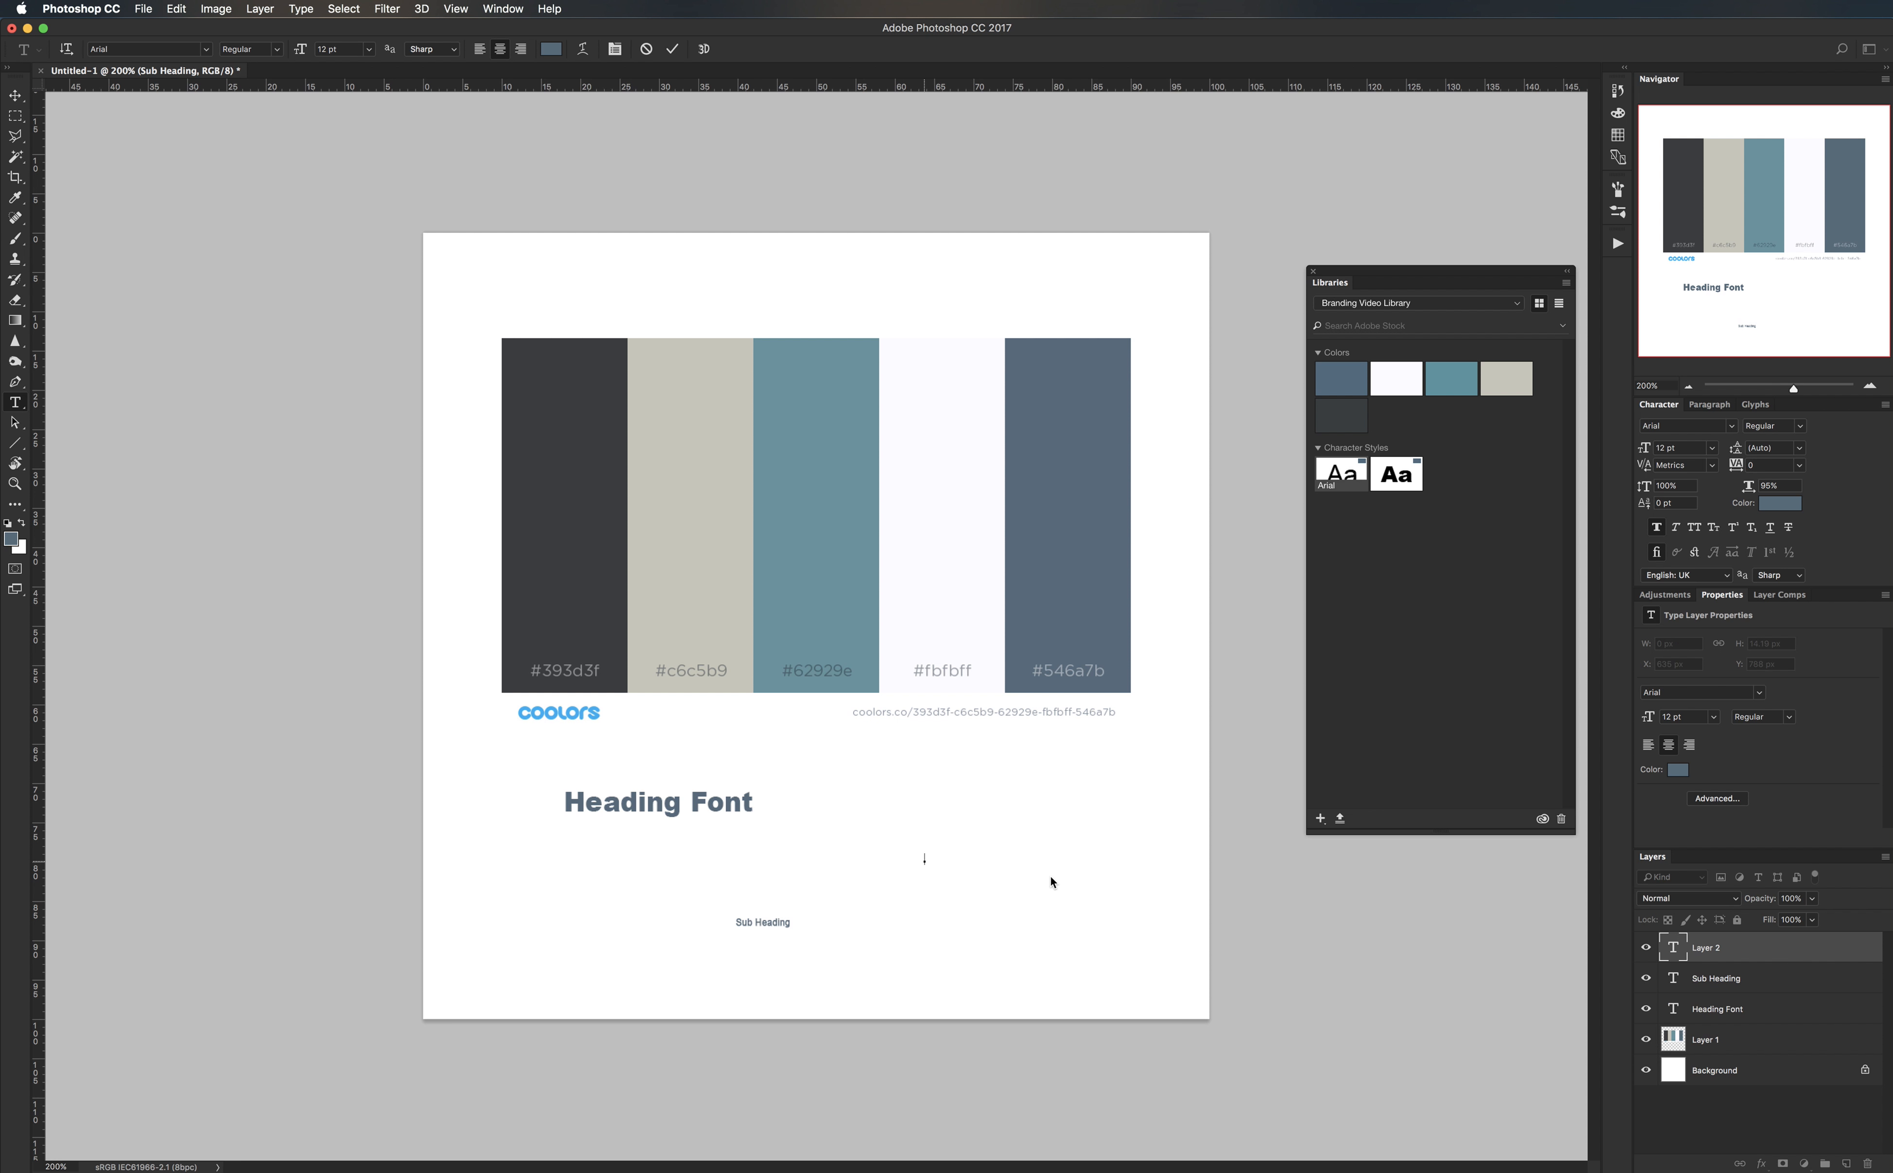
pyautogui.write('Main Text')
pyautogui.hotkey('ctrl', 'Return')
pyautogui.press('v')
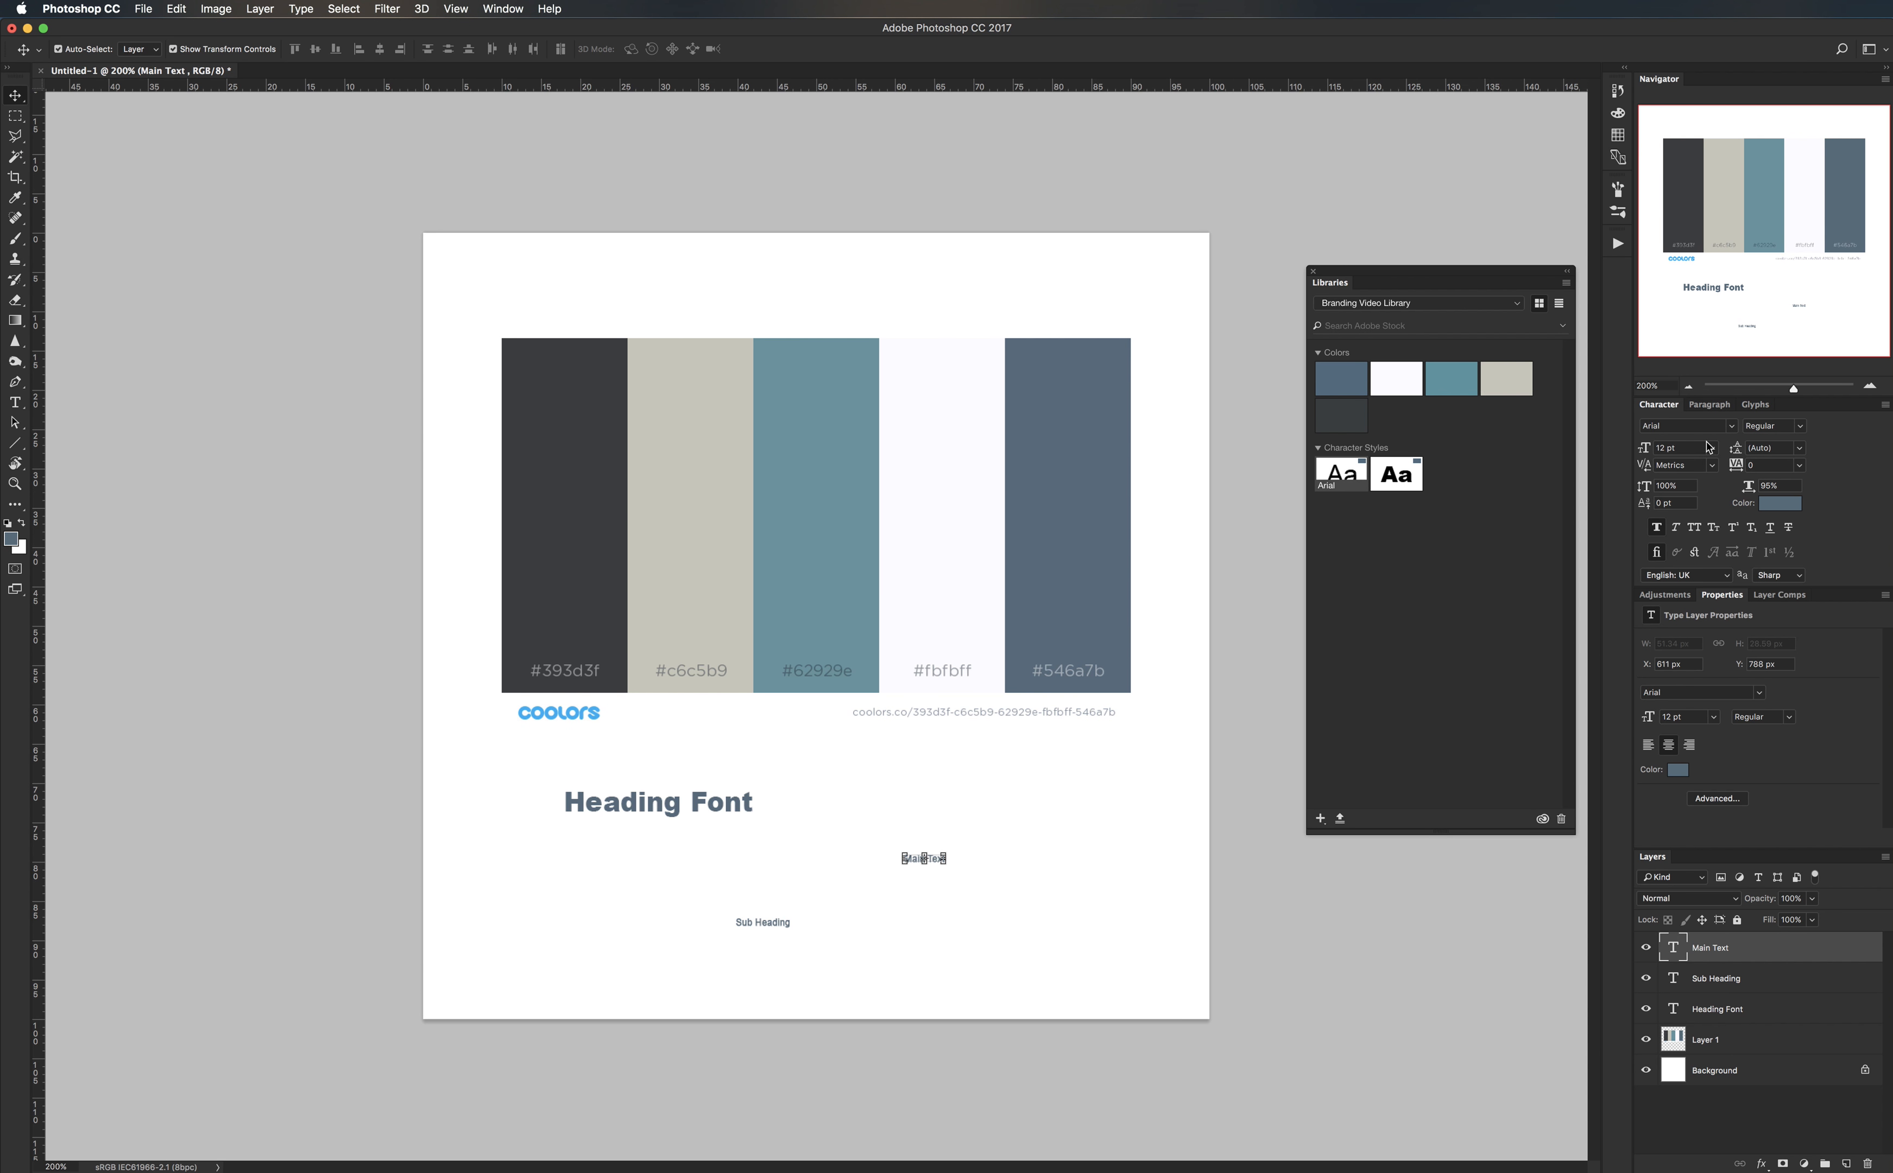
# - Turn off faux bold for the "Main Text" layer and set its size to 10 pt
pyautogui.click(1656, 530)
pyautogui.click(1682, 448)
pyautogui.write('10')
pyautogui.press('Return')
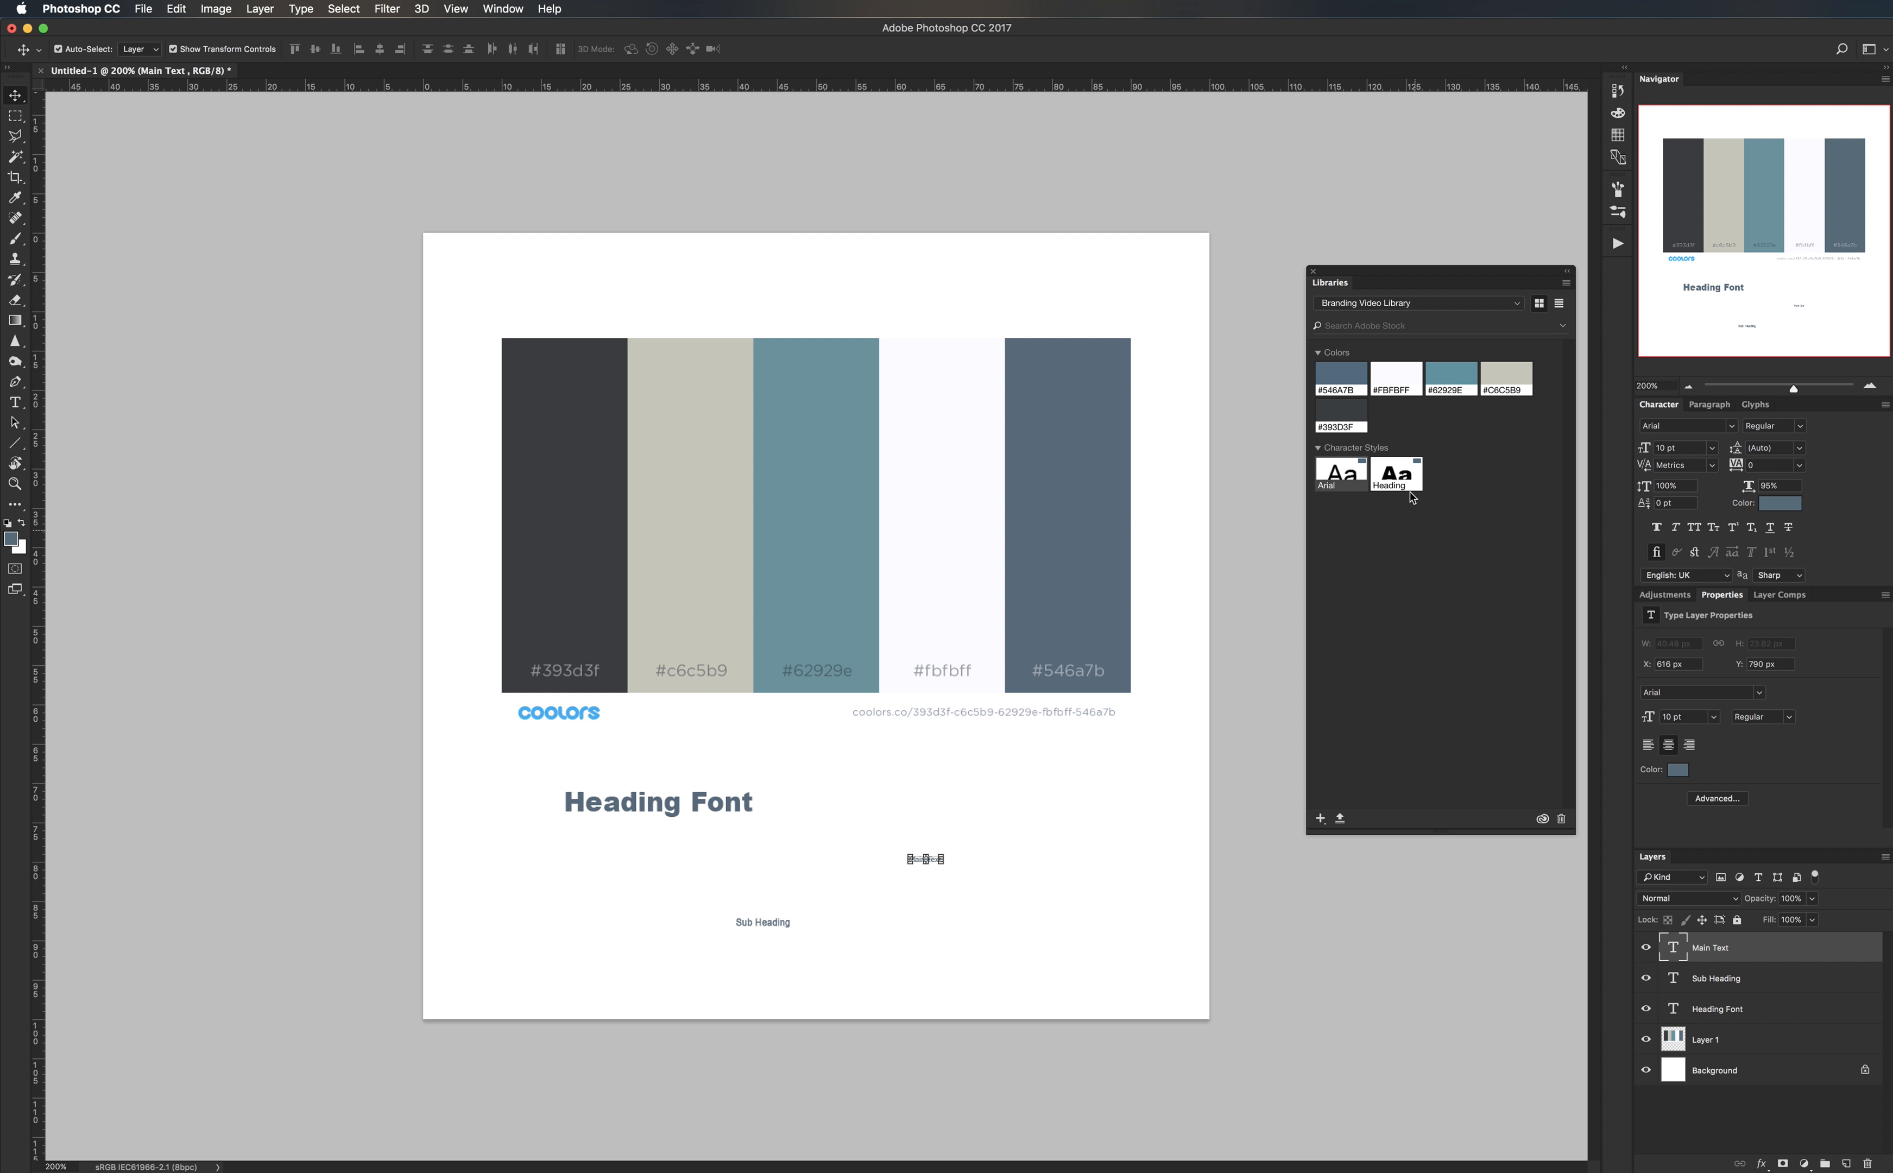
# - Rename the sub heading's library style "Sub Heading" and save the main text layer's character style as "Main Text"
pyautogui.doubleClick(1341, 486)
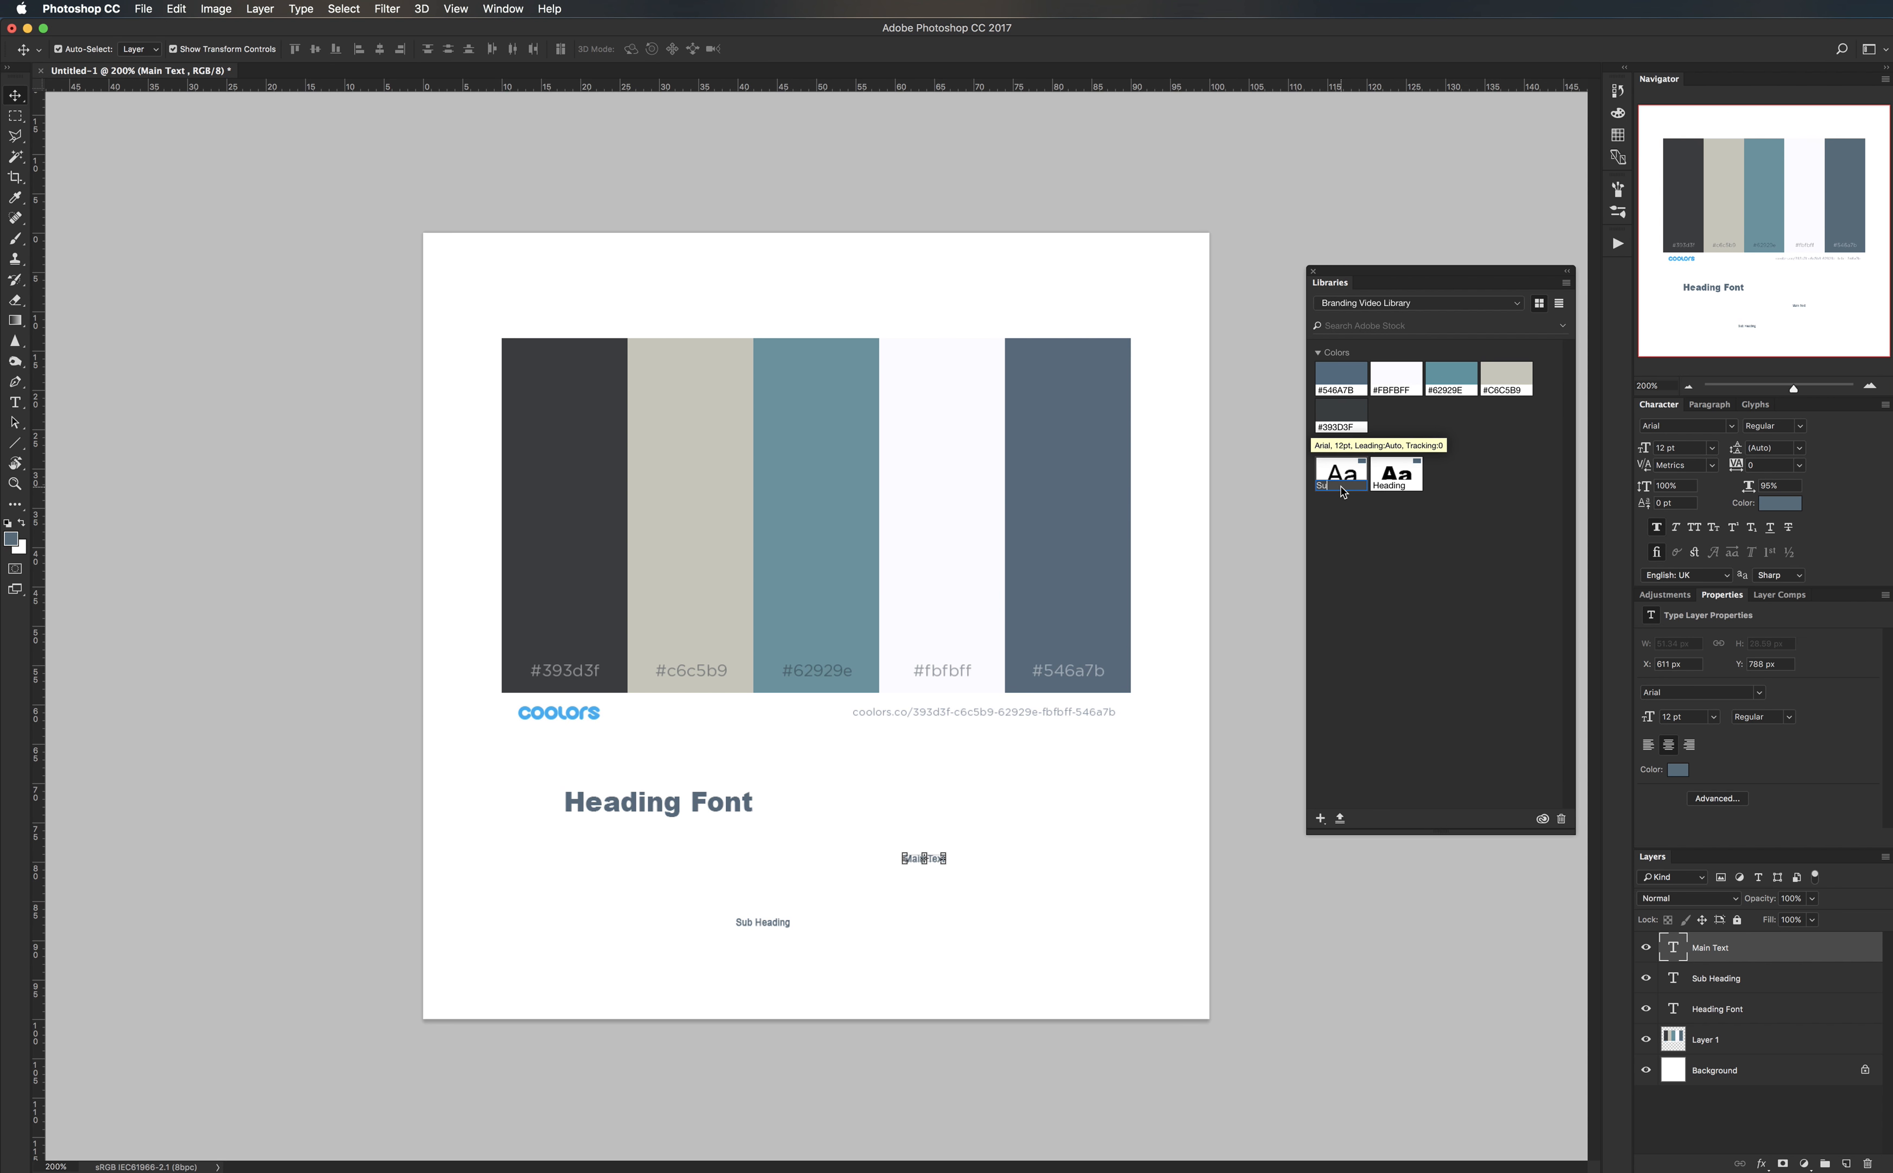
pyautogui.press('Return')
pyautogui.click(1320, 818)
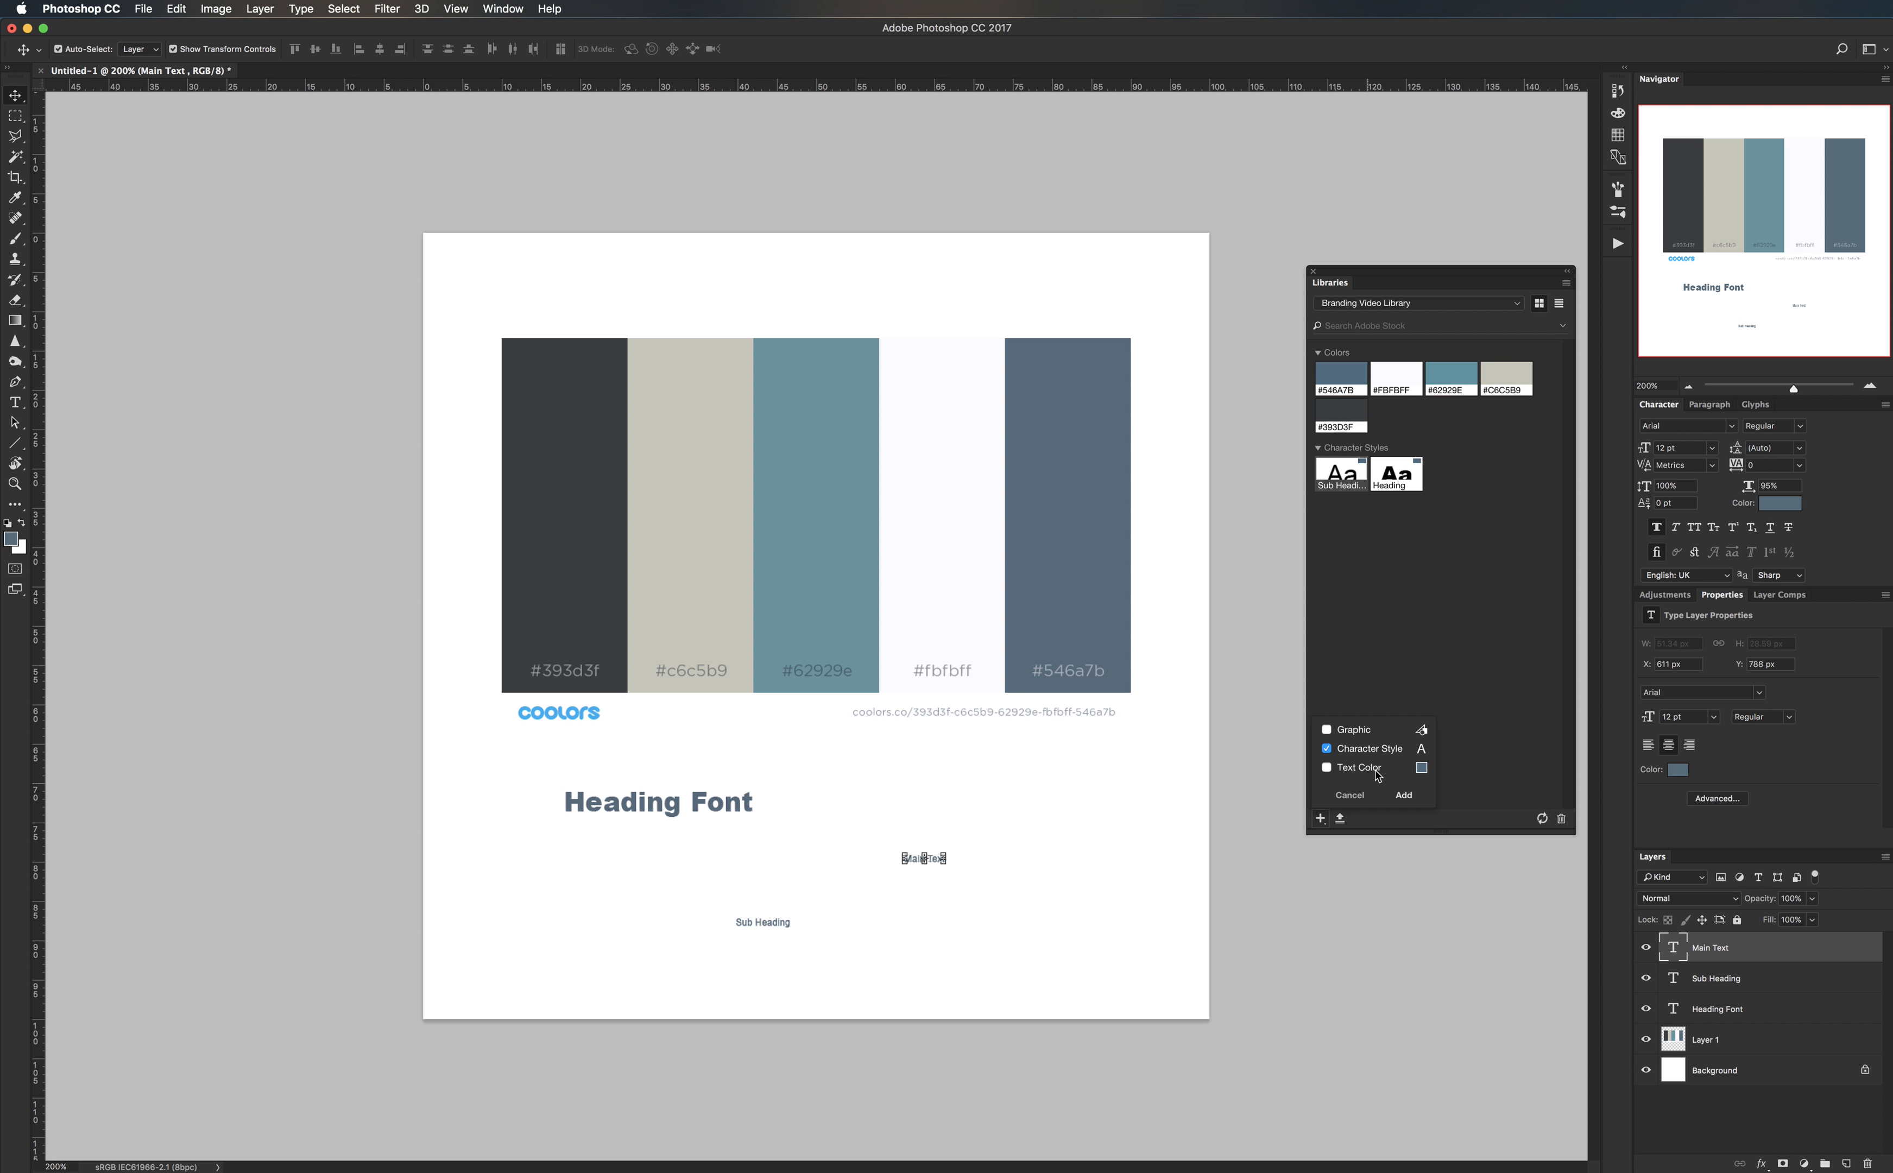
pyautogui.click(1403, 794)
pyautogui.click(1330, 494)
pyautogui.click(1330, 494)
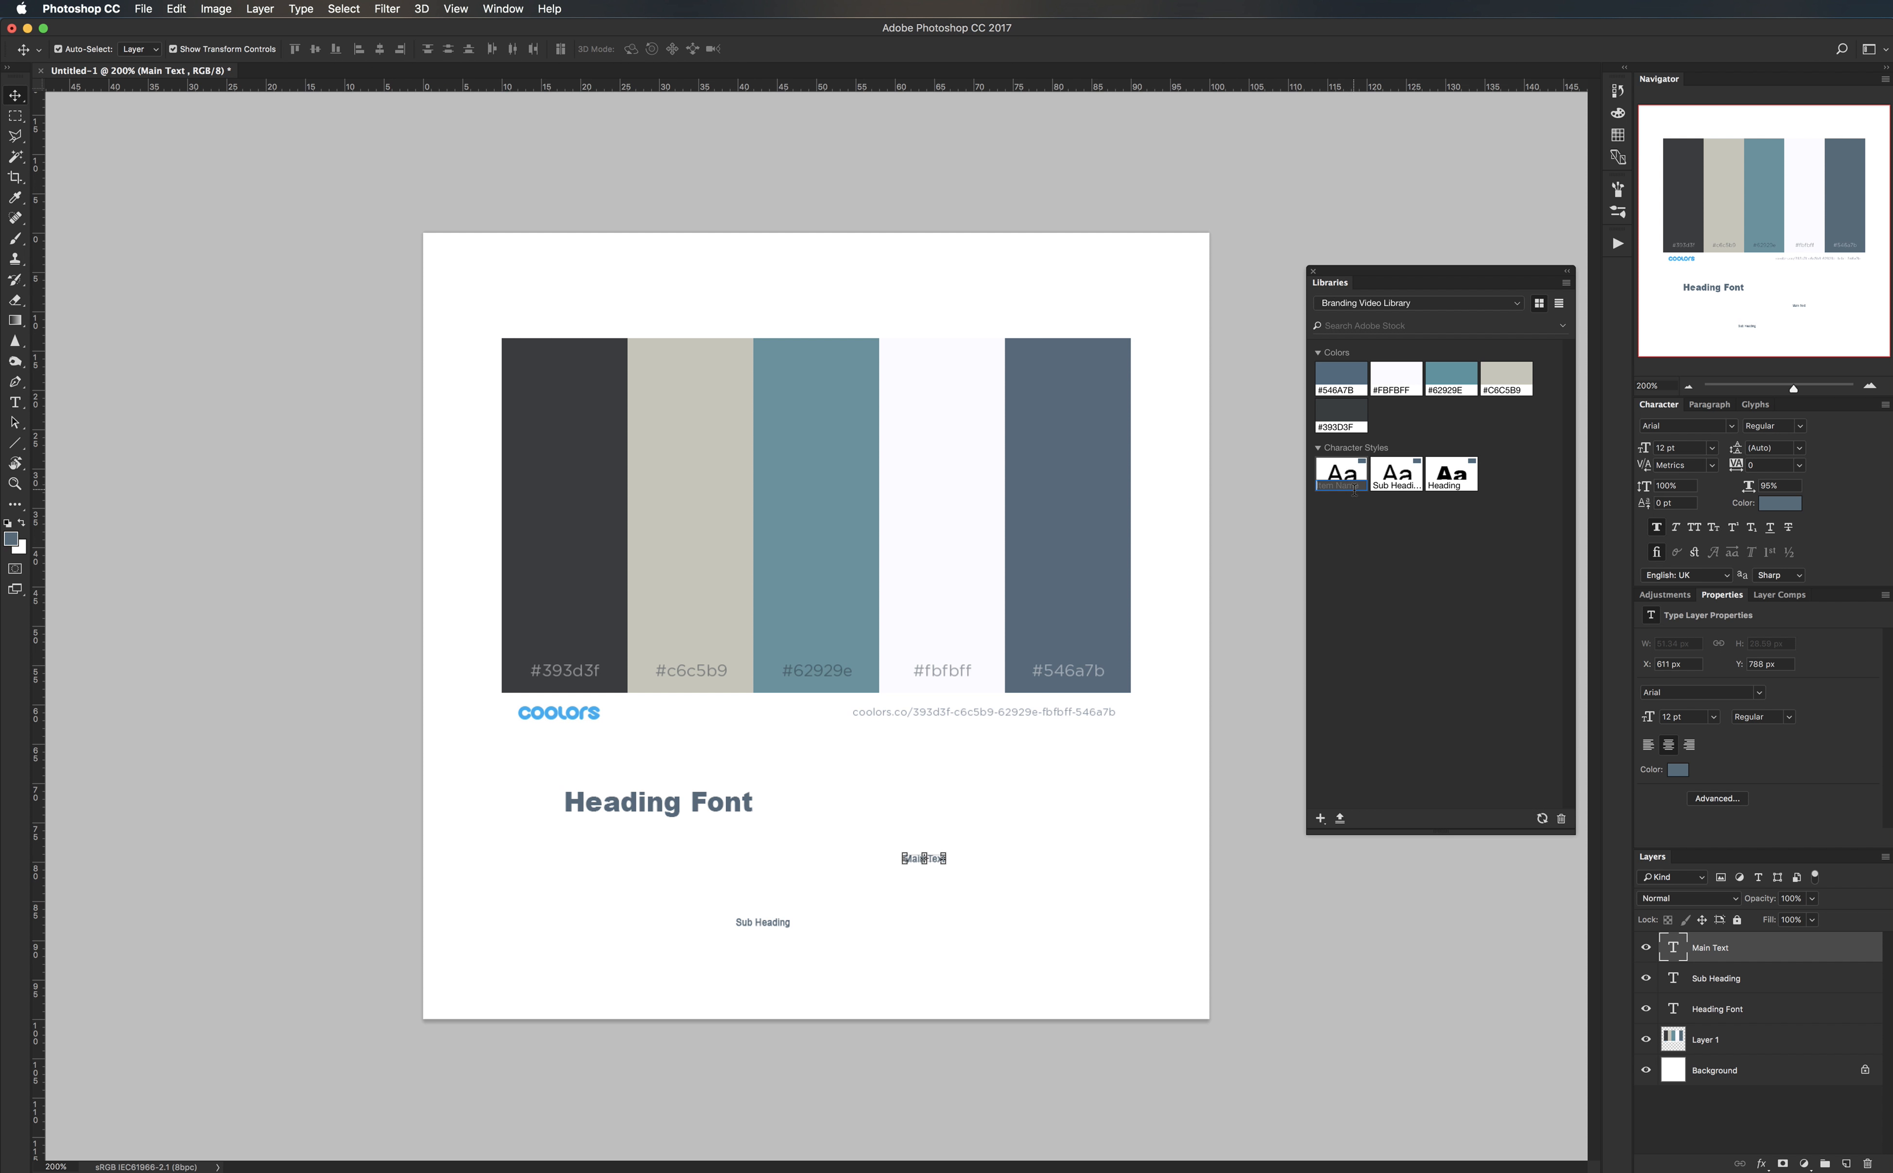
pyautogui.write('Main Tex')
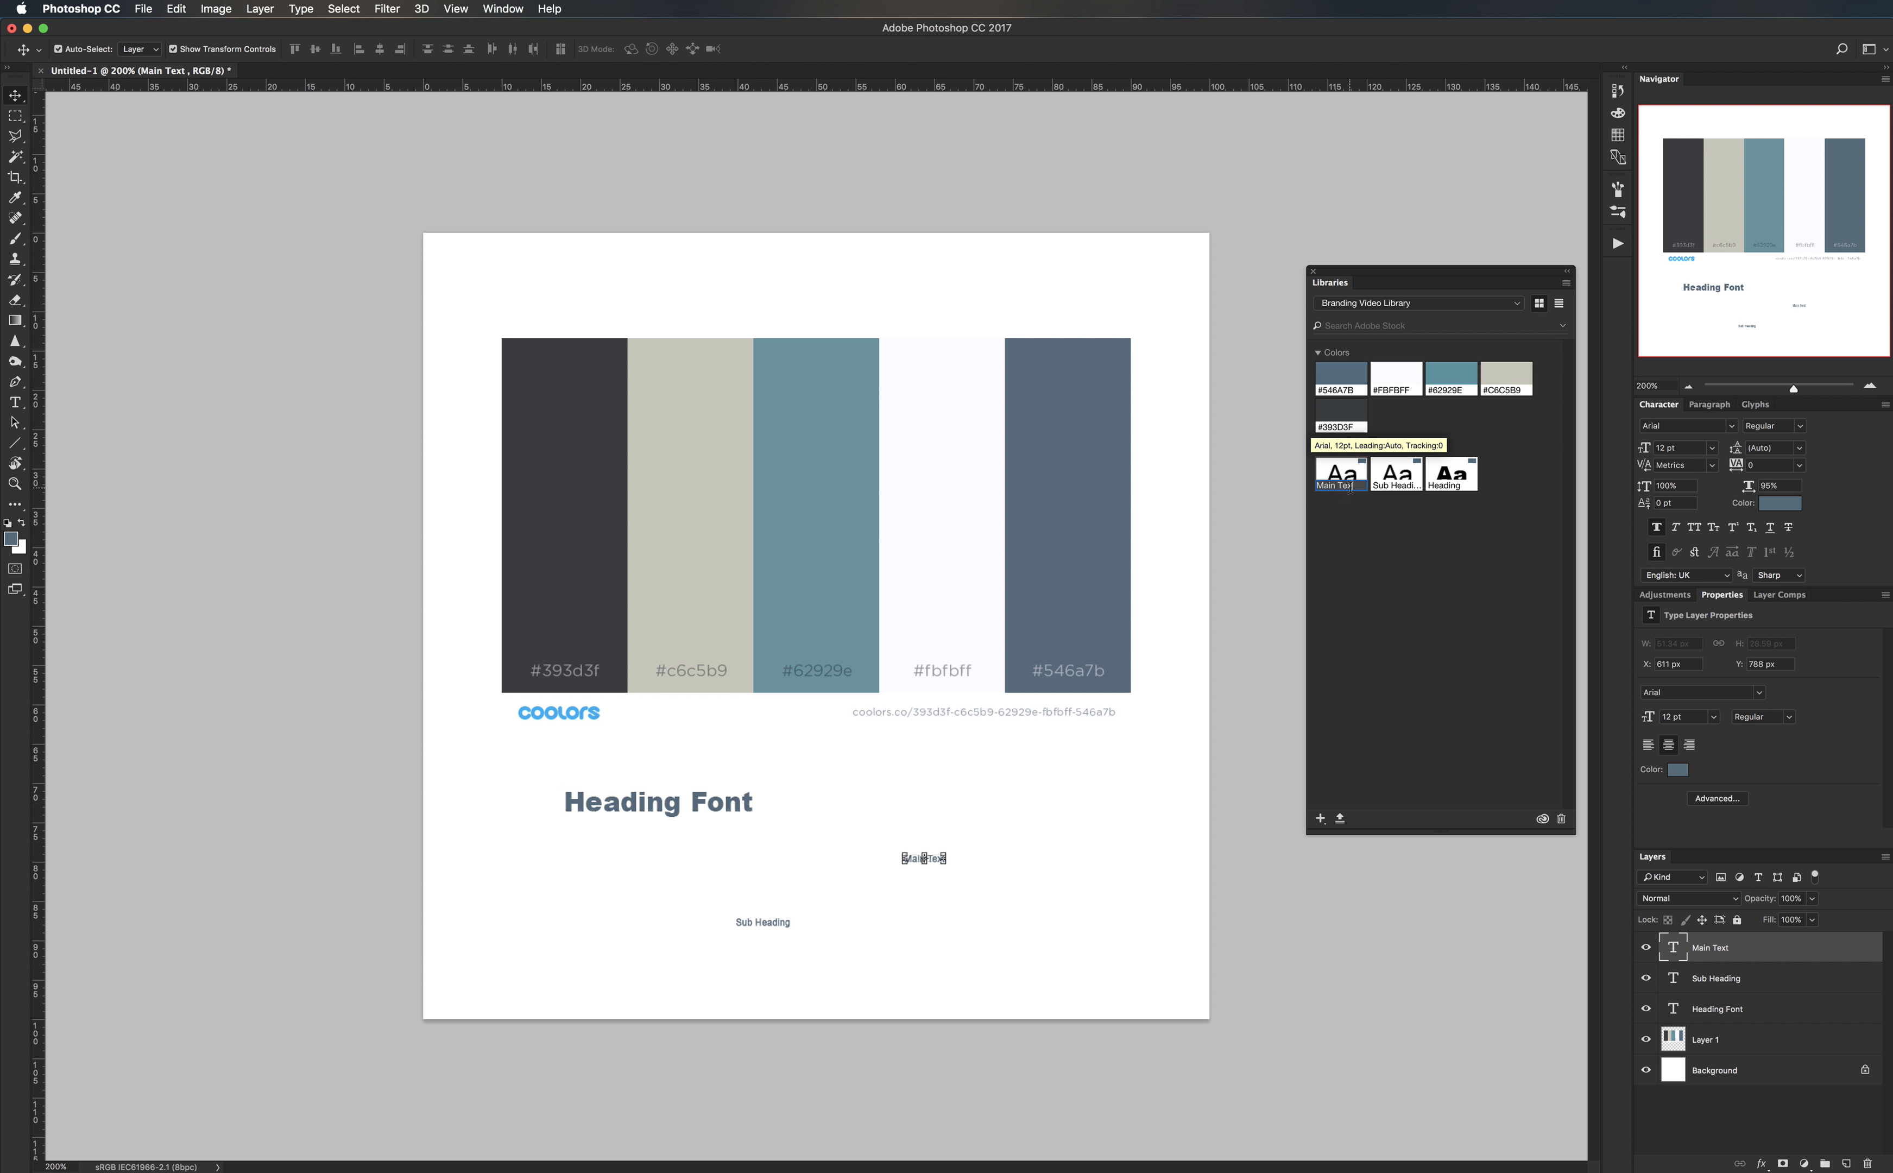
pyautogui.write('t')
pyautogui.press('Return')
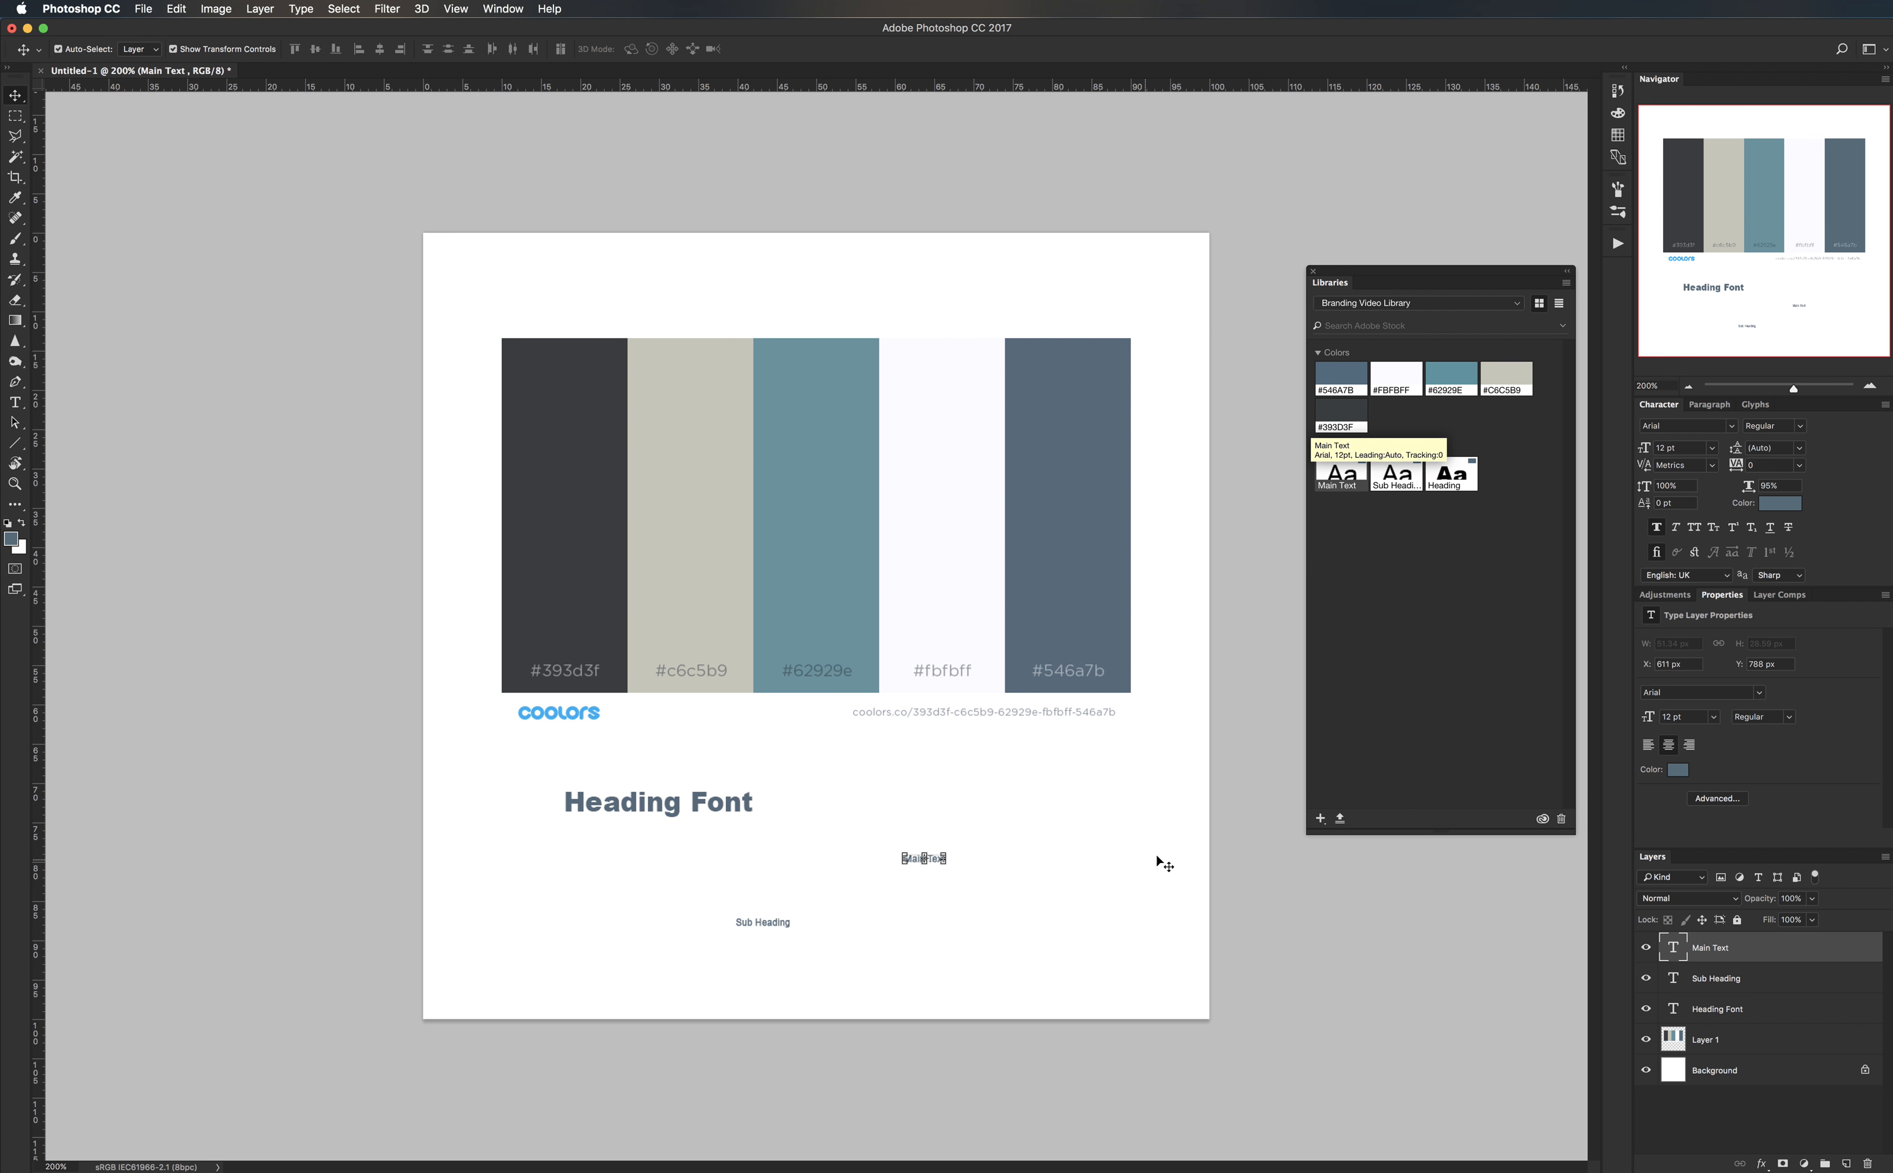
# - Place the sunflower image on the canvas over the palette and add its layer to the library as a graphic
pyautogui.press('super+Tab')
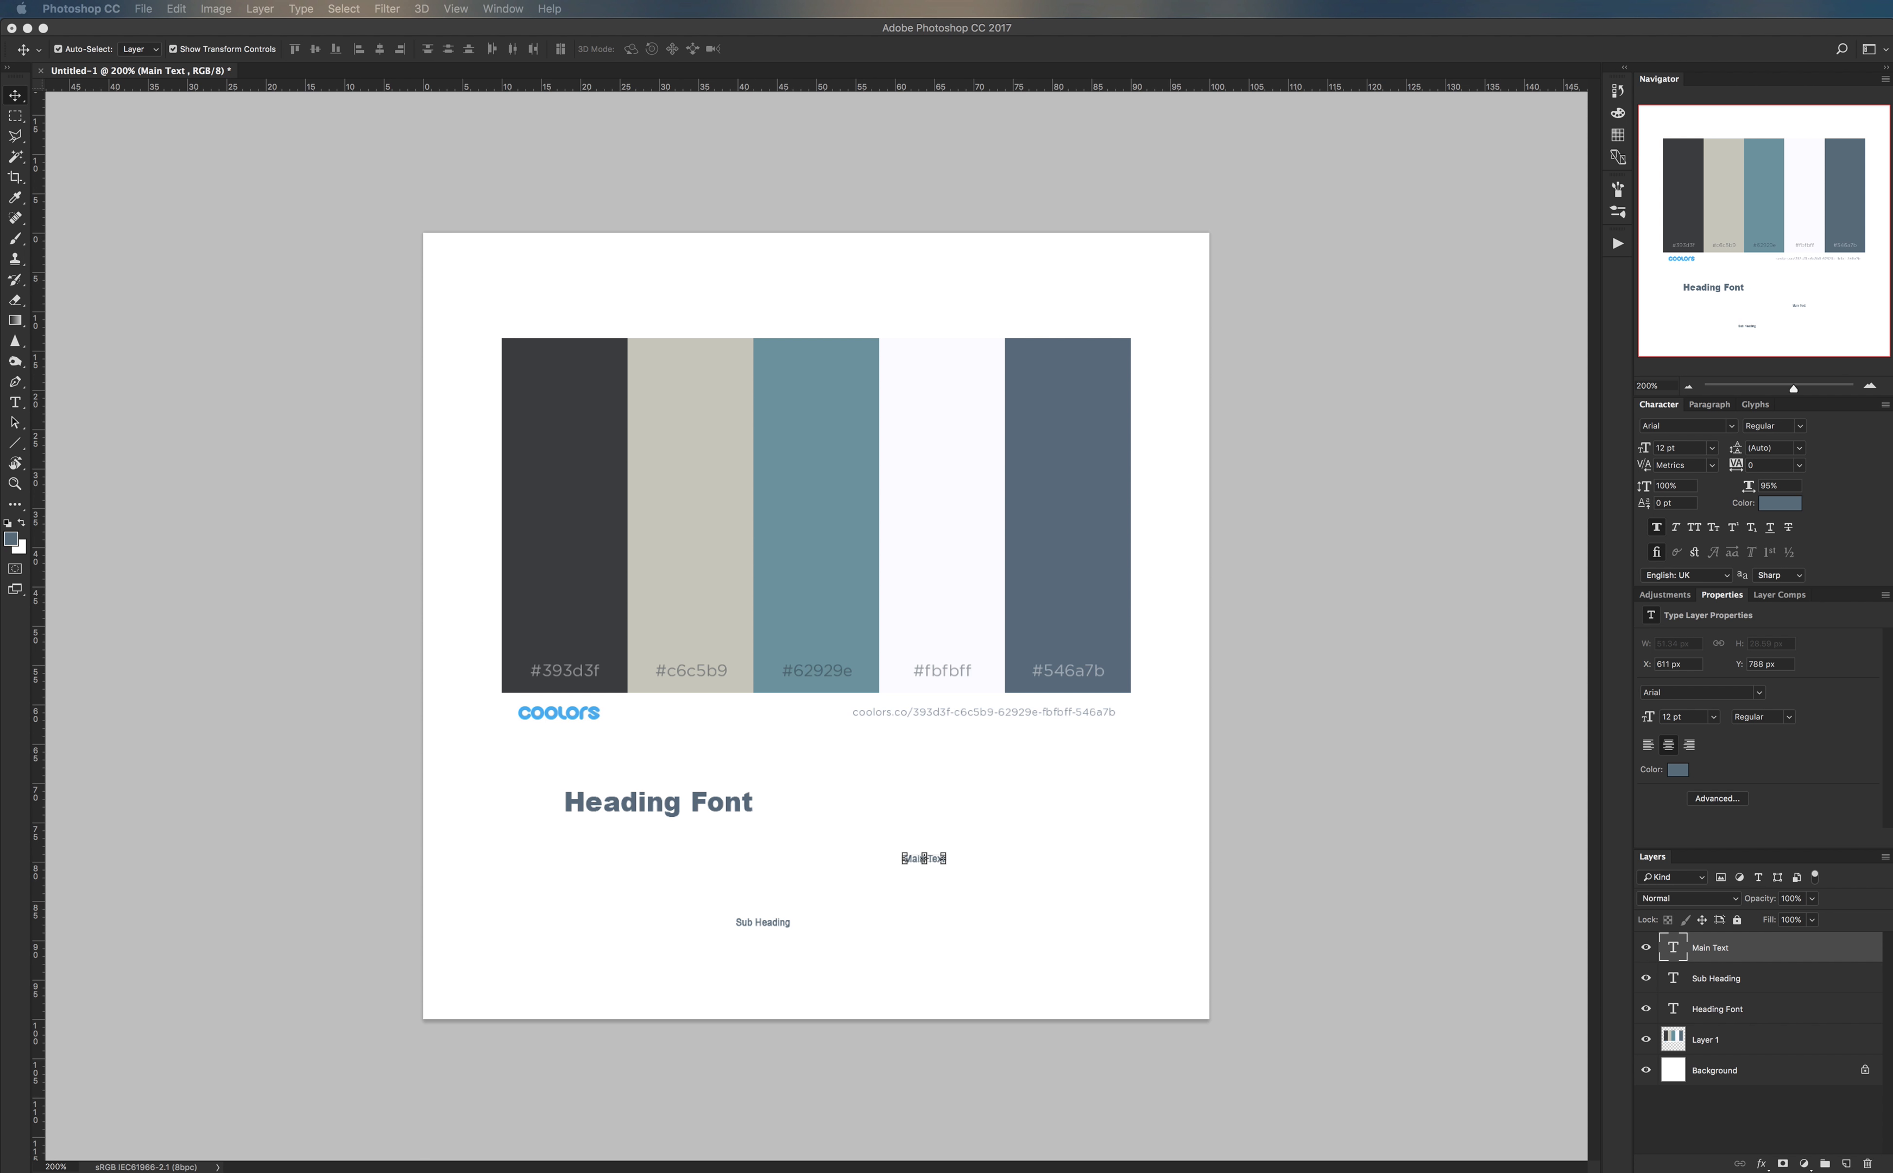
pyautogui.moveTo(816, 590)
pyautogui.mouseDown()
pyautogui.moveTo(794, 603)
pyautogui.moveTo(794, 560)
pyautogui.mouseUp()
pyautogui.press('Return')
pyautogui.moveTo(1819, 956); pyautogui.dragTo(1515, 673)
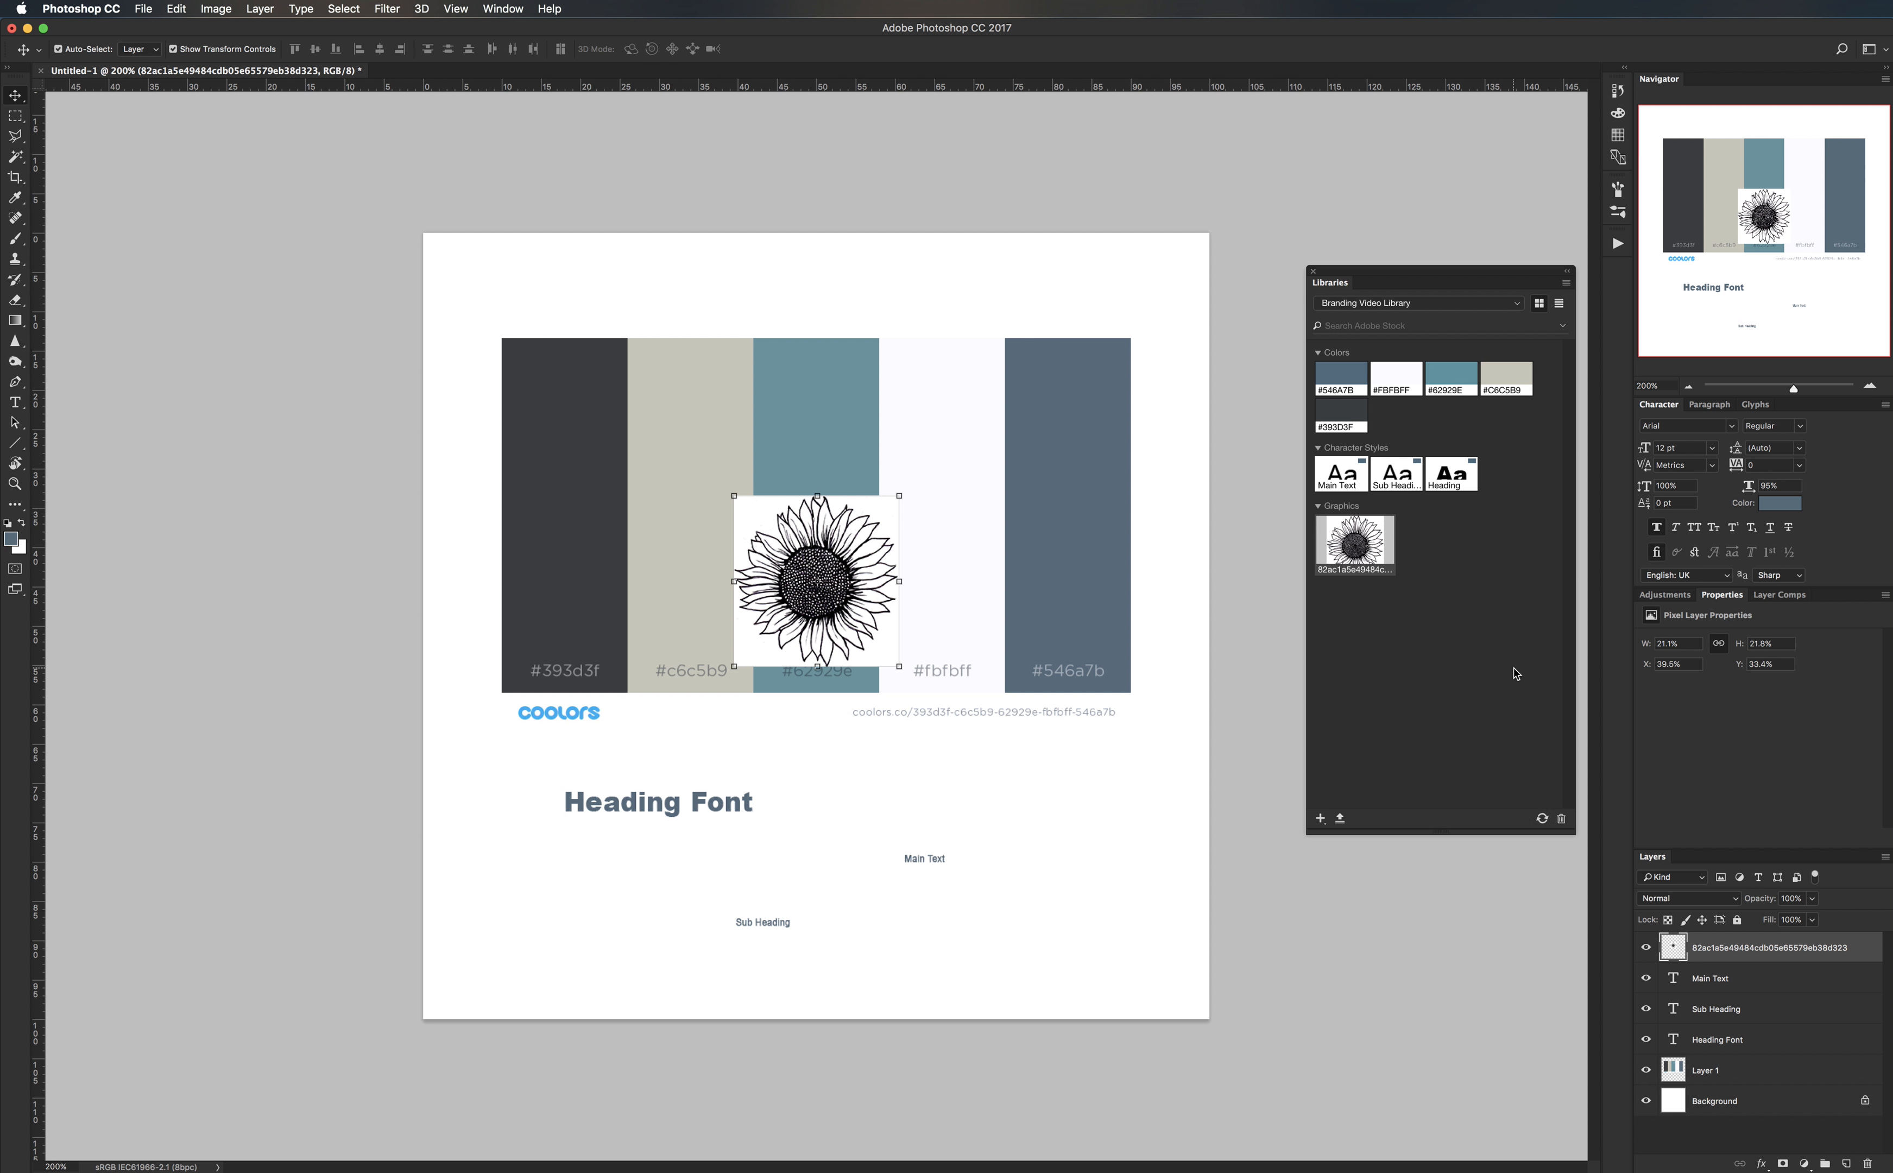
# - Open and close the library's sunflower graphic, and place a linked copy of it beside the heading text
pyautogui.doubleClick(1350, 548)
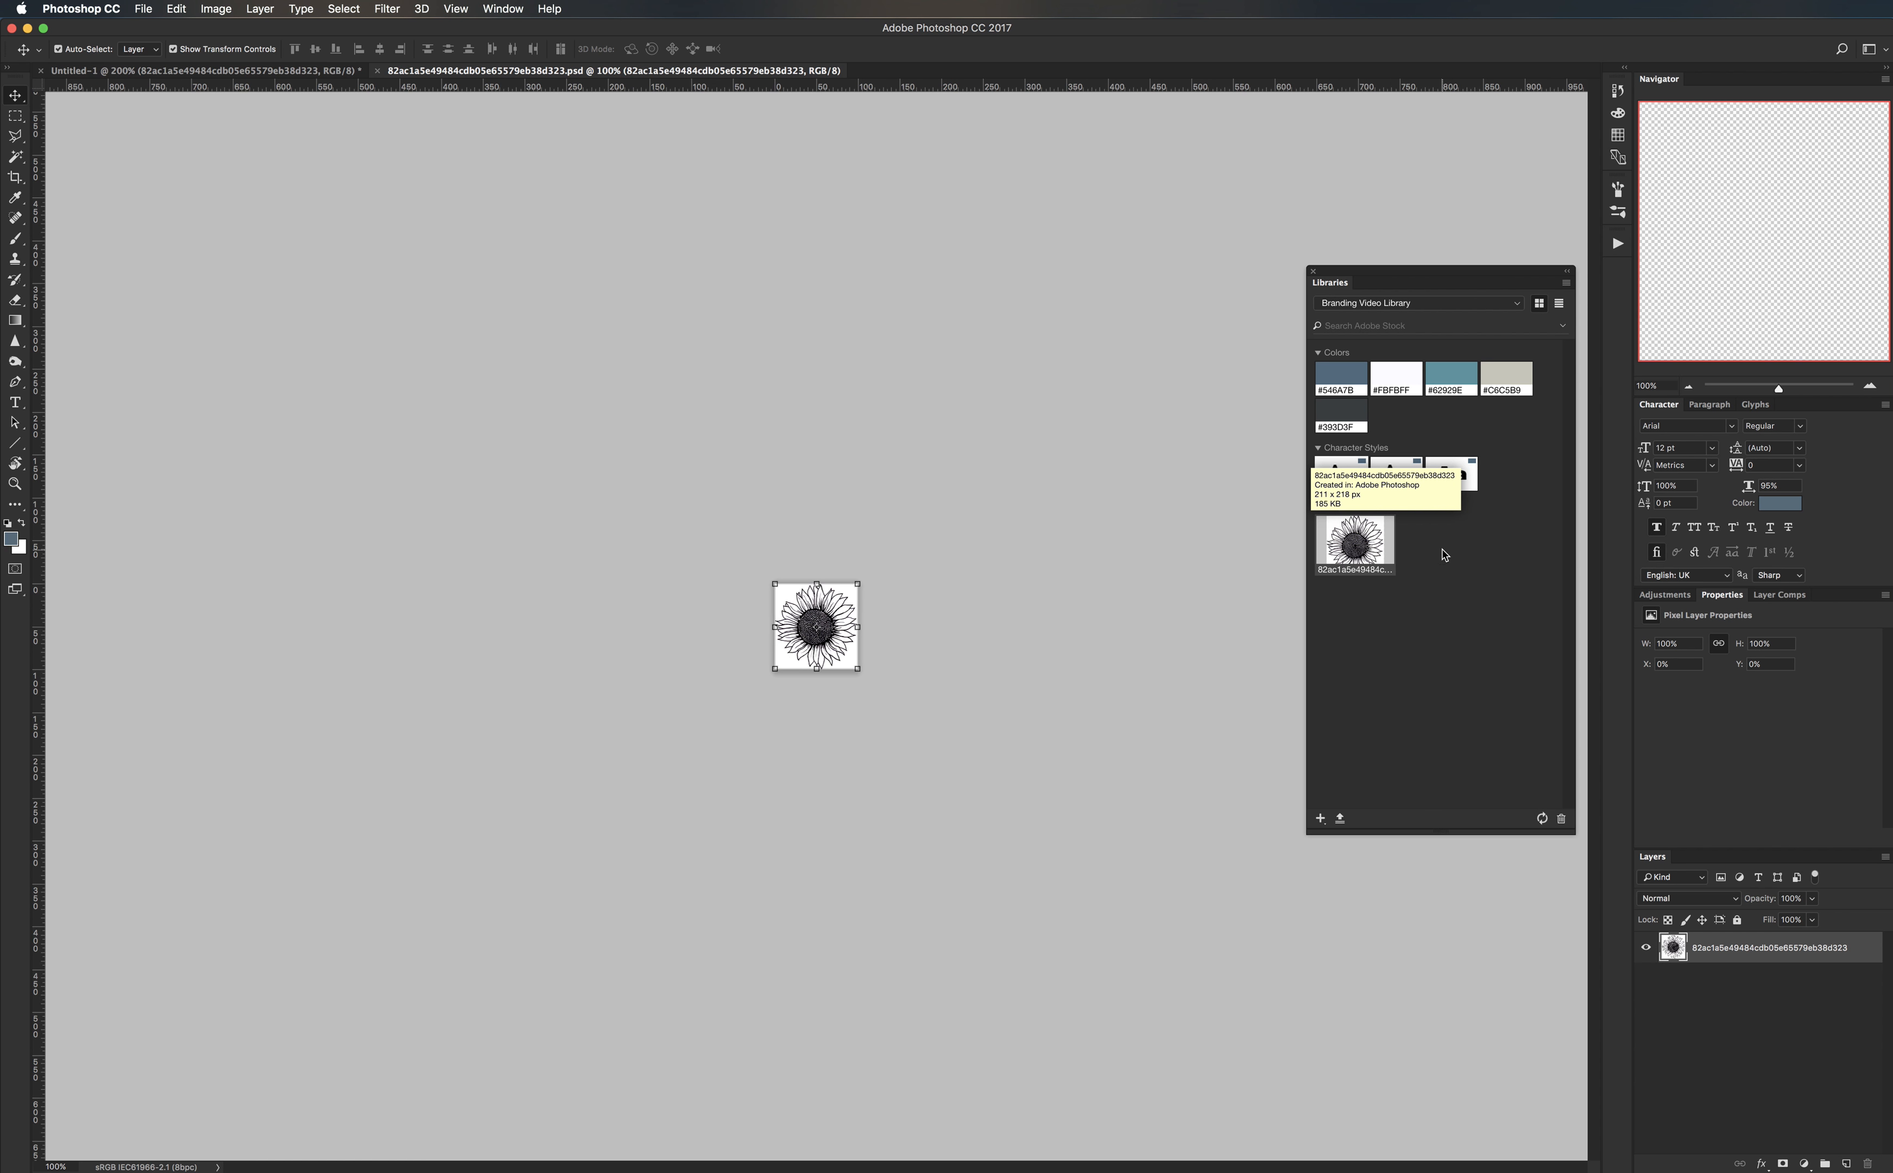
pyautogui.press('super+w')
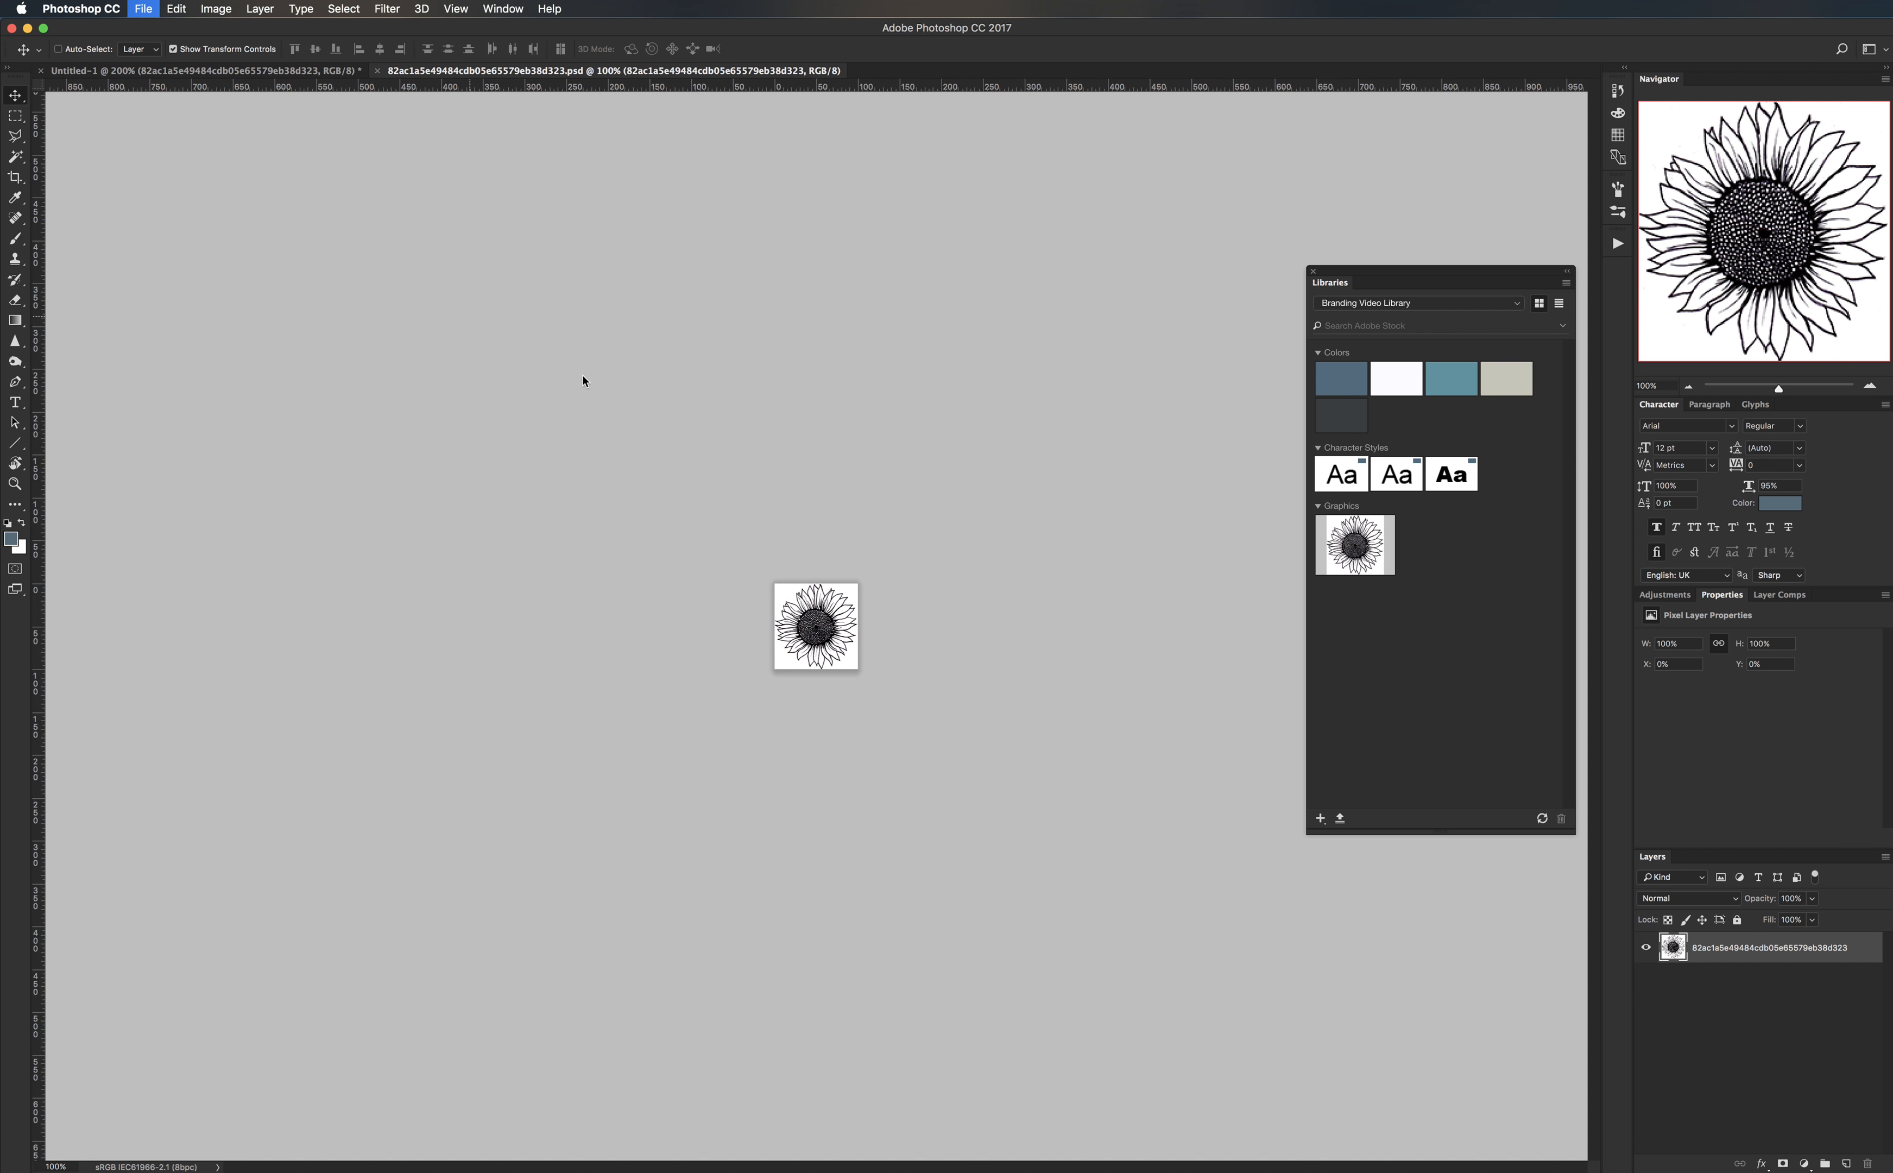
pyautogui.moveTo(1354, 544); pyautogui.dragTo(910, 799)
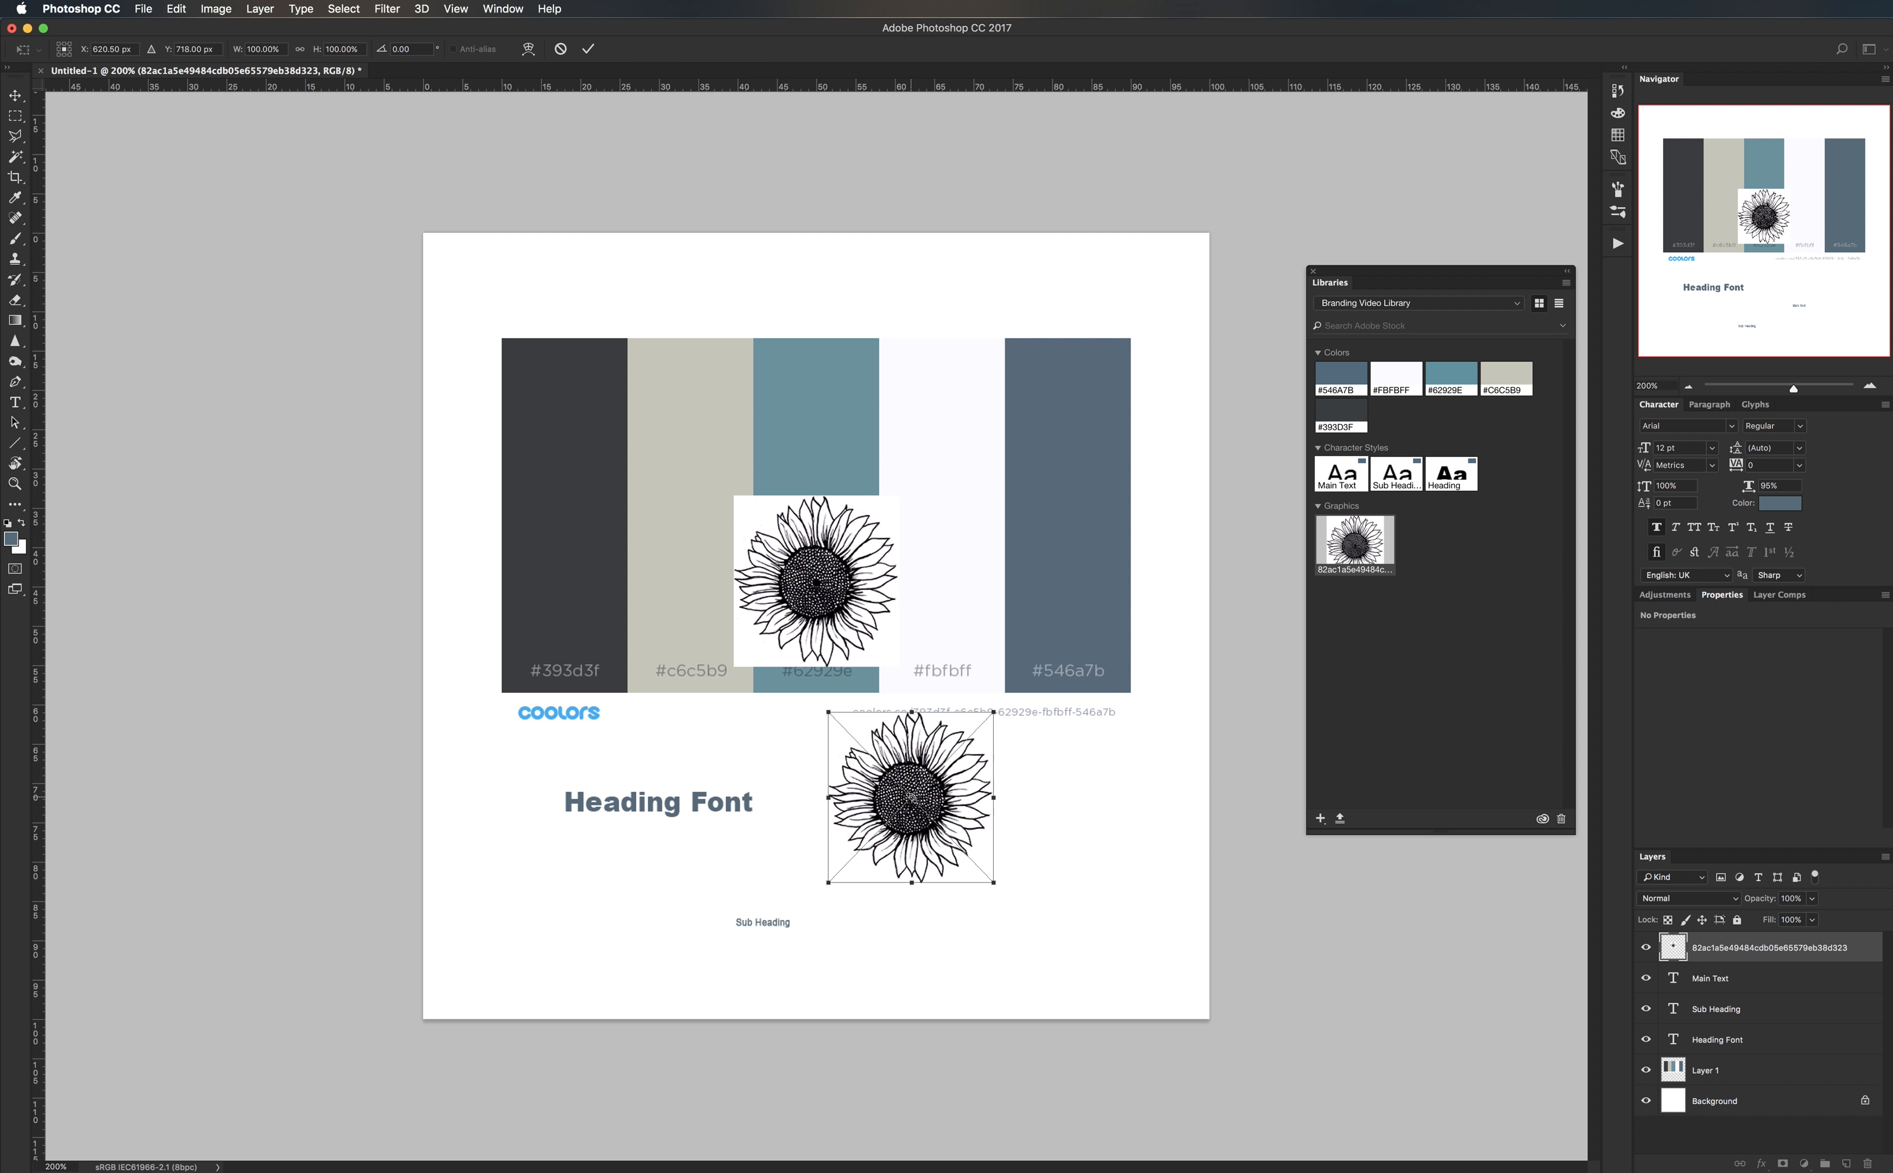
pyautogui.press('Return')
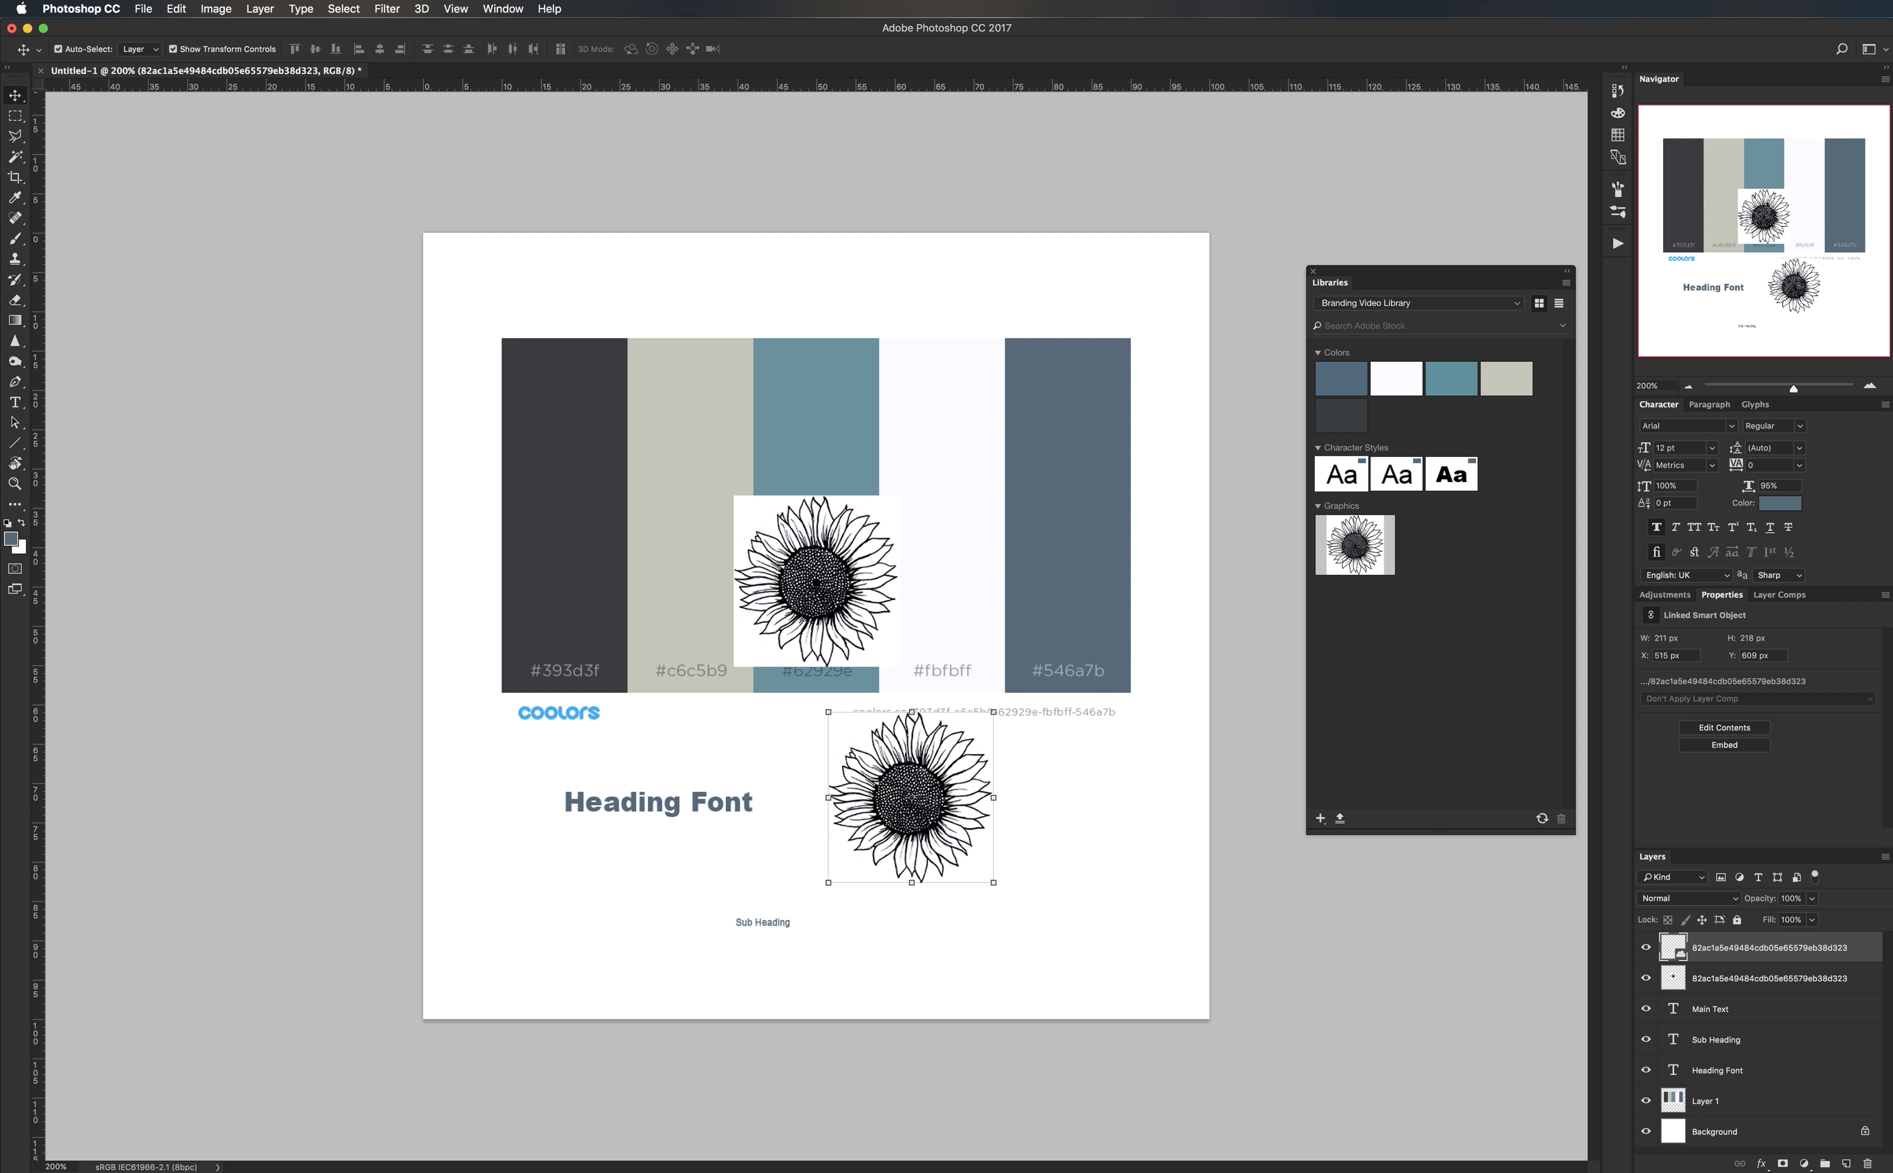
# - In Design 2 - Left.psd, try library colors on the header background shape and finish with #C6C5B9
pyautogui.press('super+Tab')
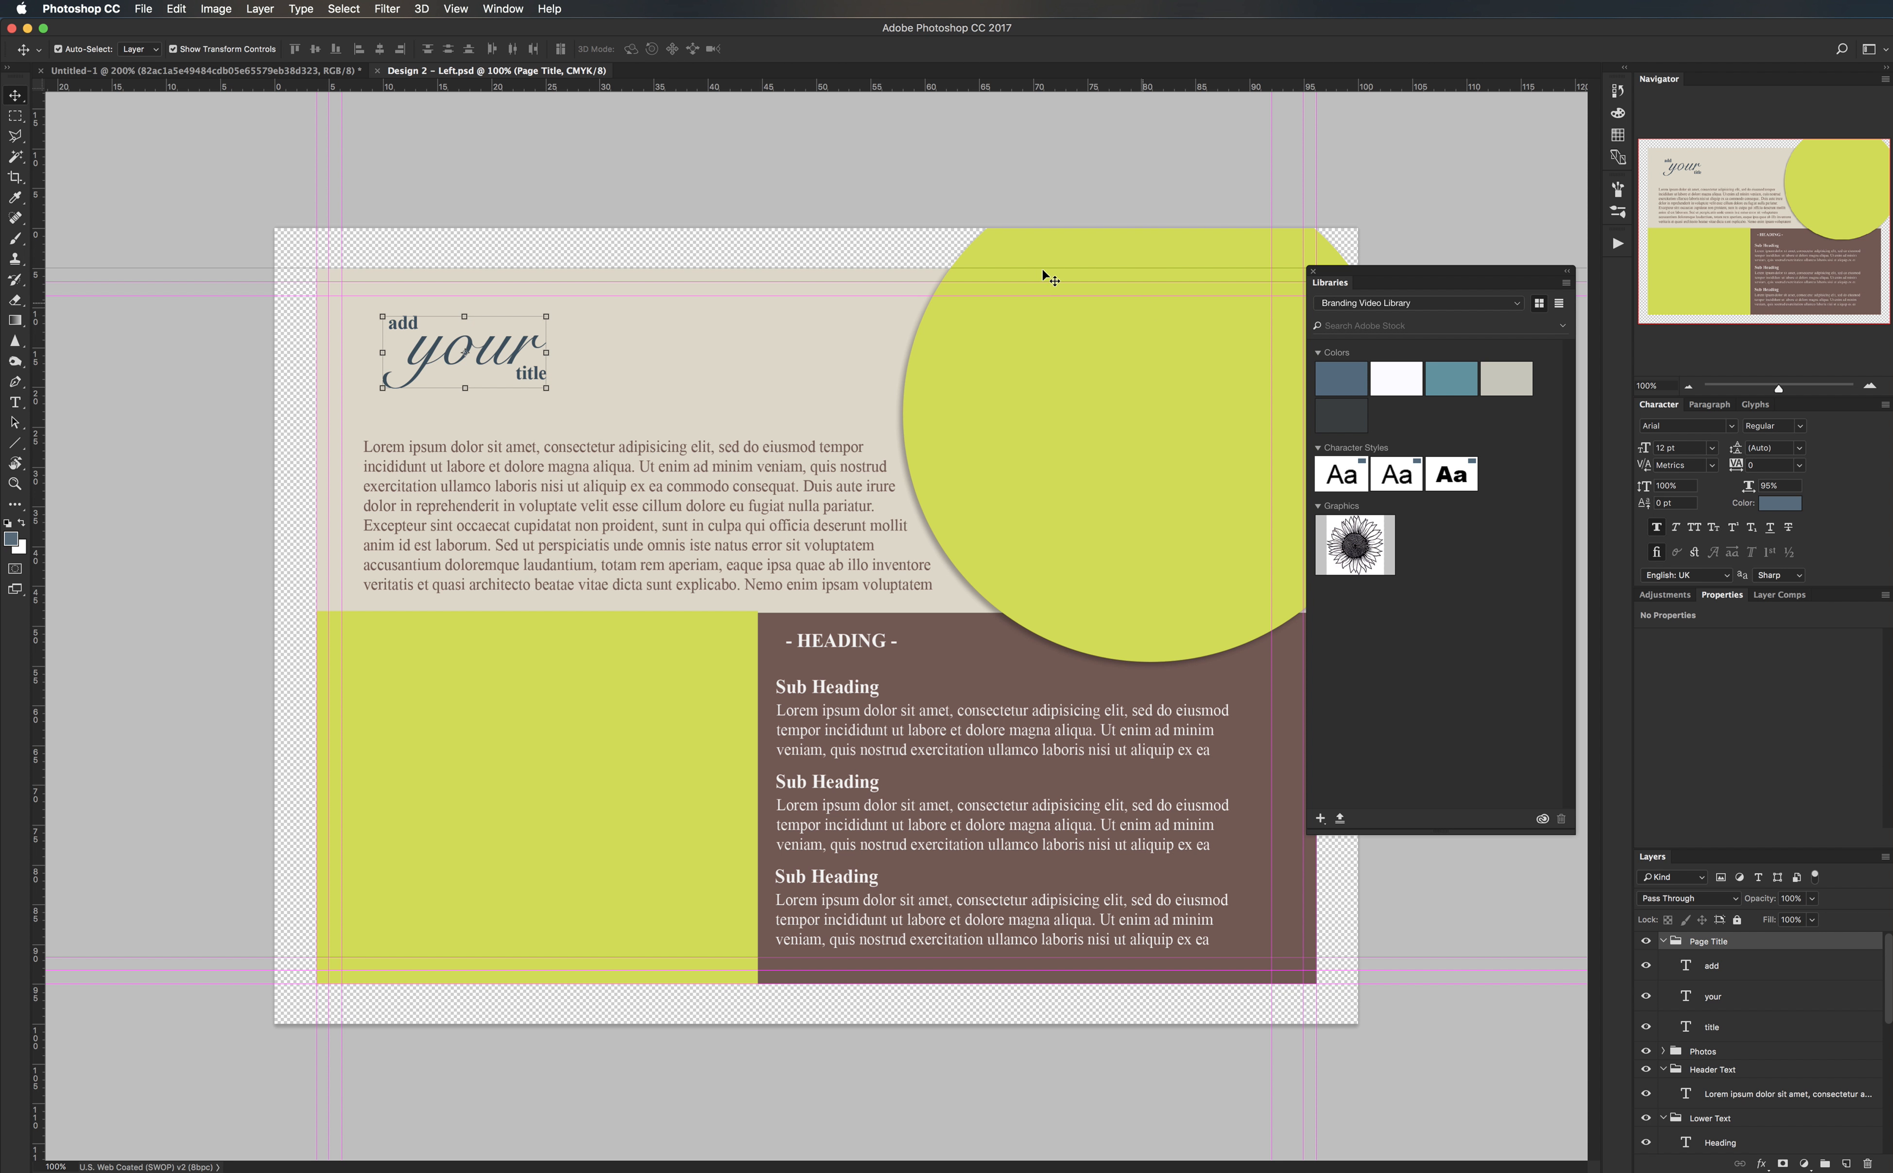
pyautogui.click(690, 137)
pyautogui.click(743, 335)
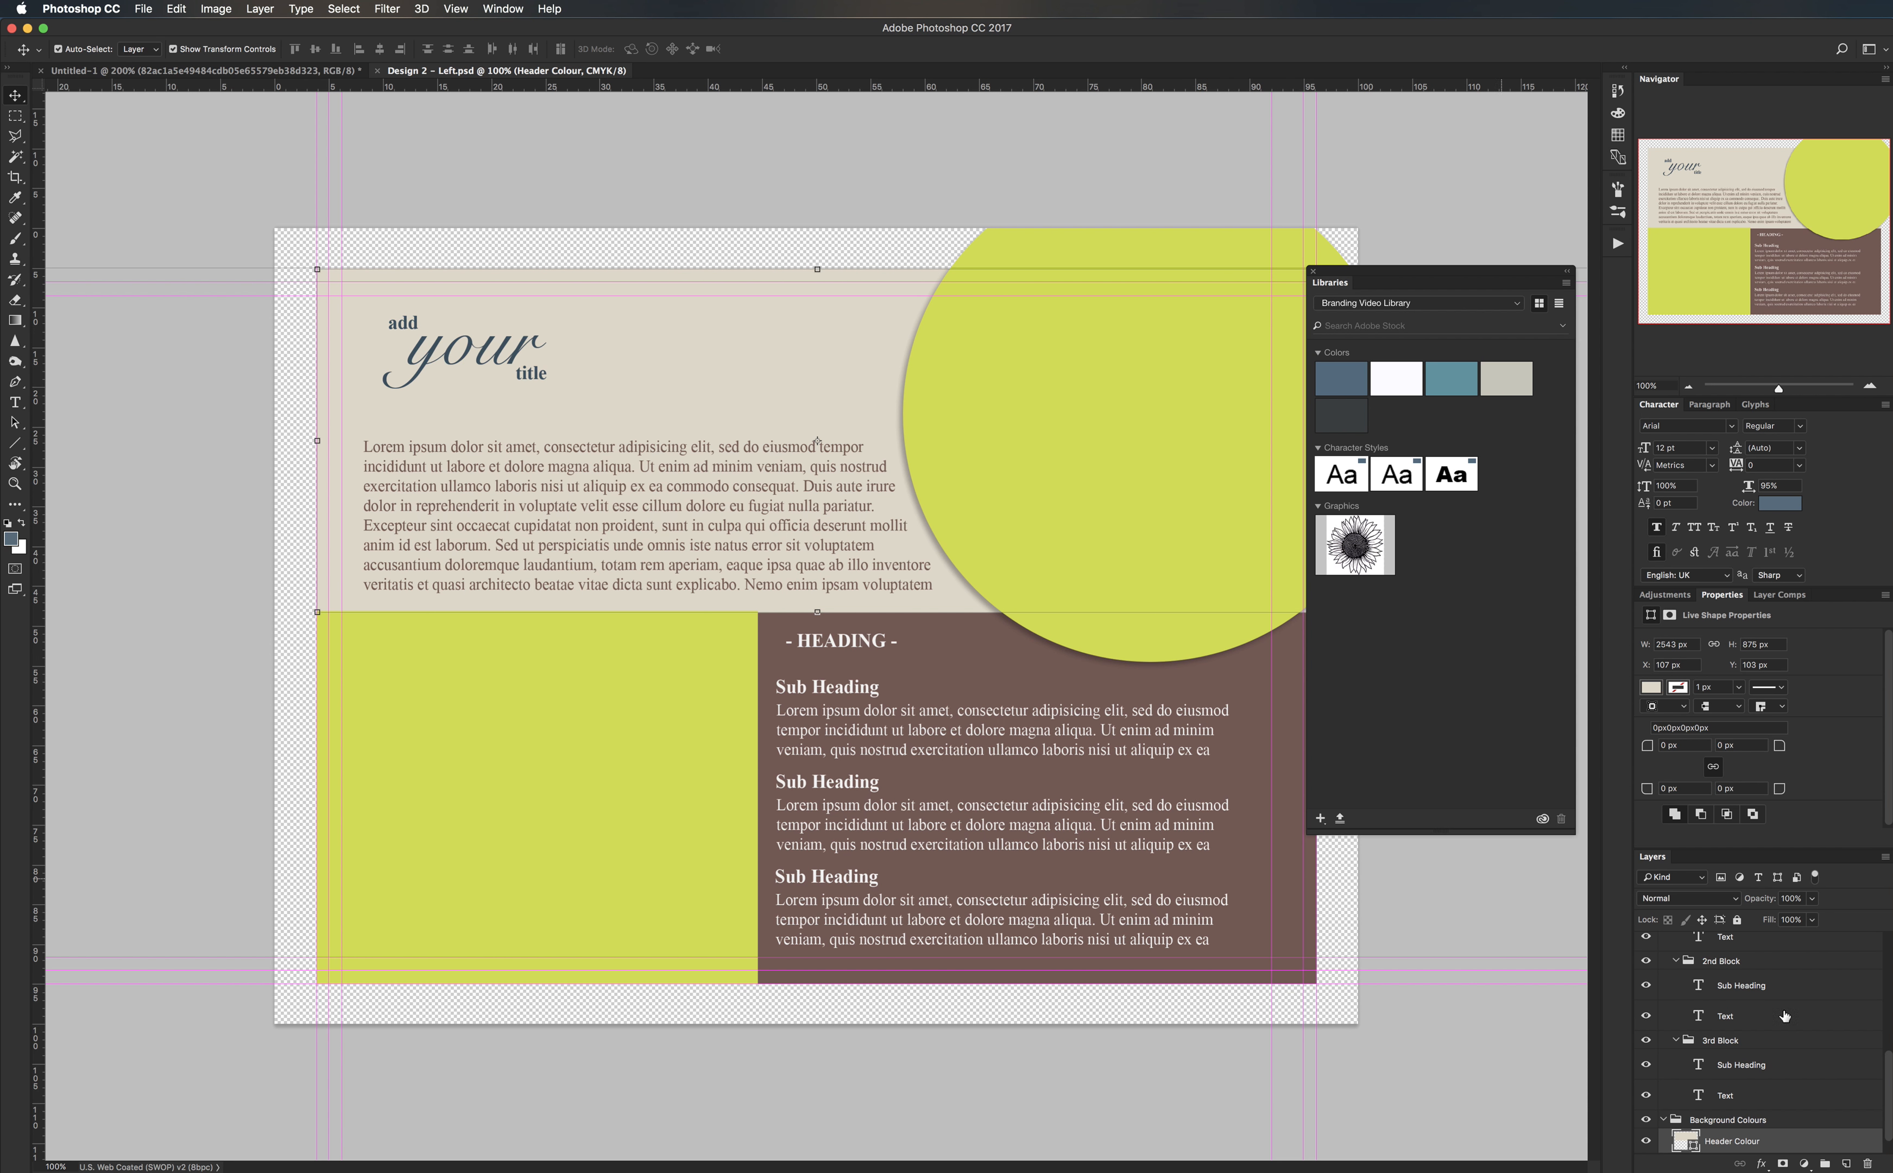
pyautogui.scroll(-2, 1777, 1106)
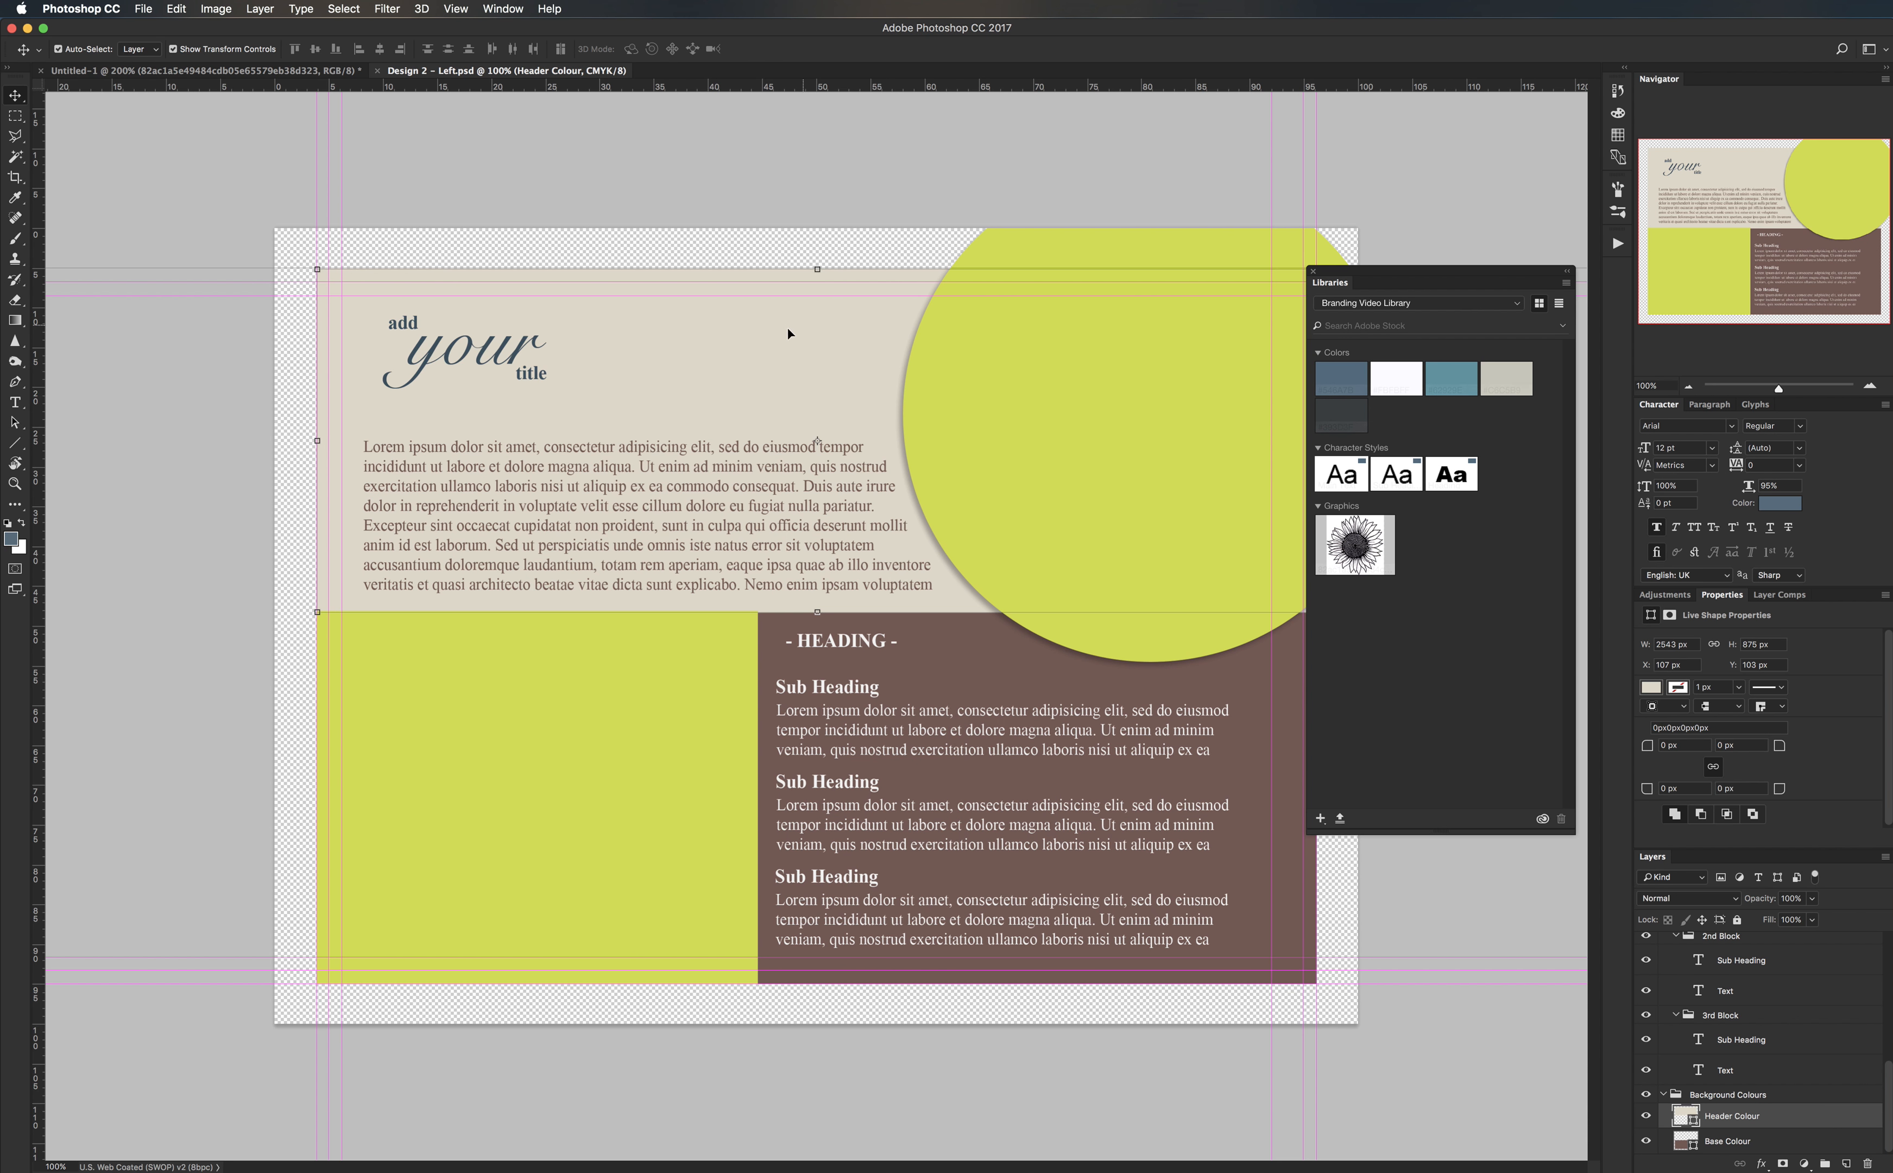
pyautogui.click(1474, 382)
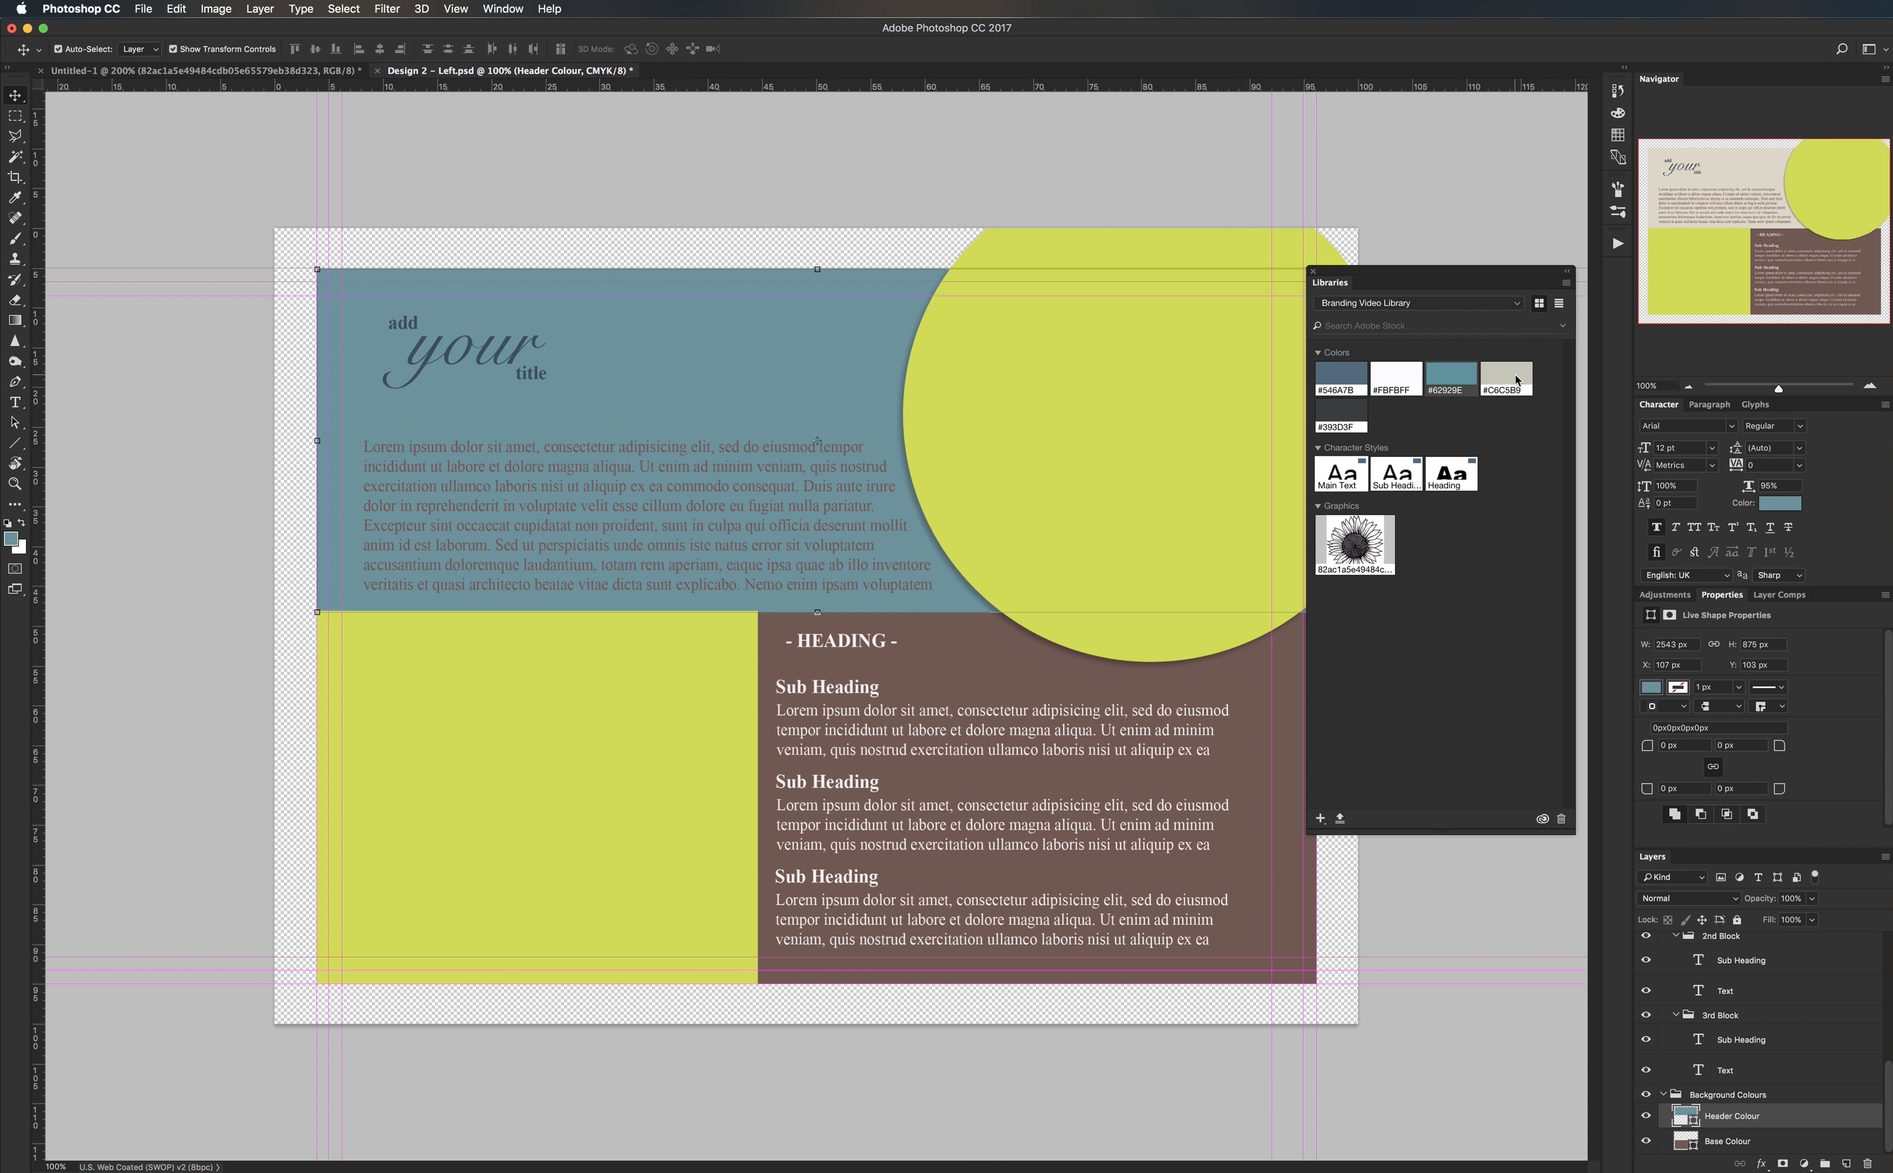
pyautogui.click(1506, 378)
pyautogui.click(1340, 416)
pyautogui.click(1341, 378)
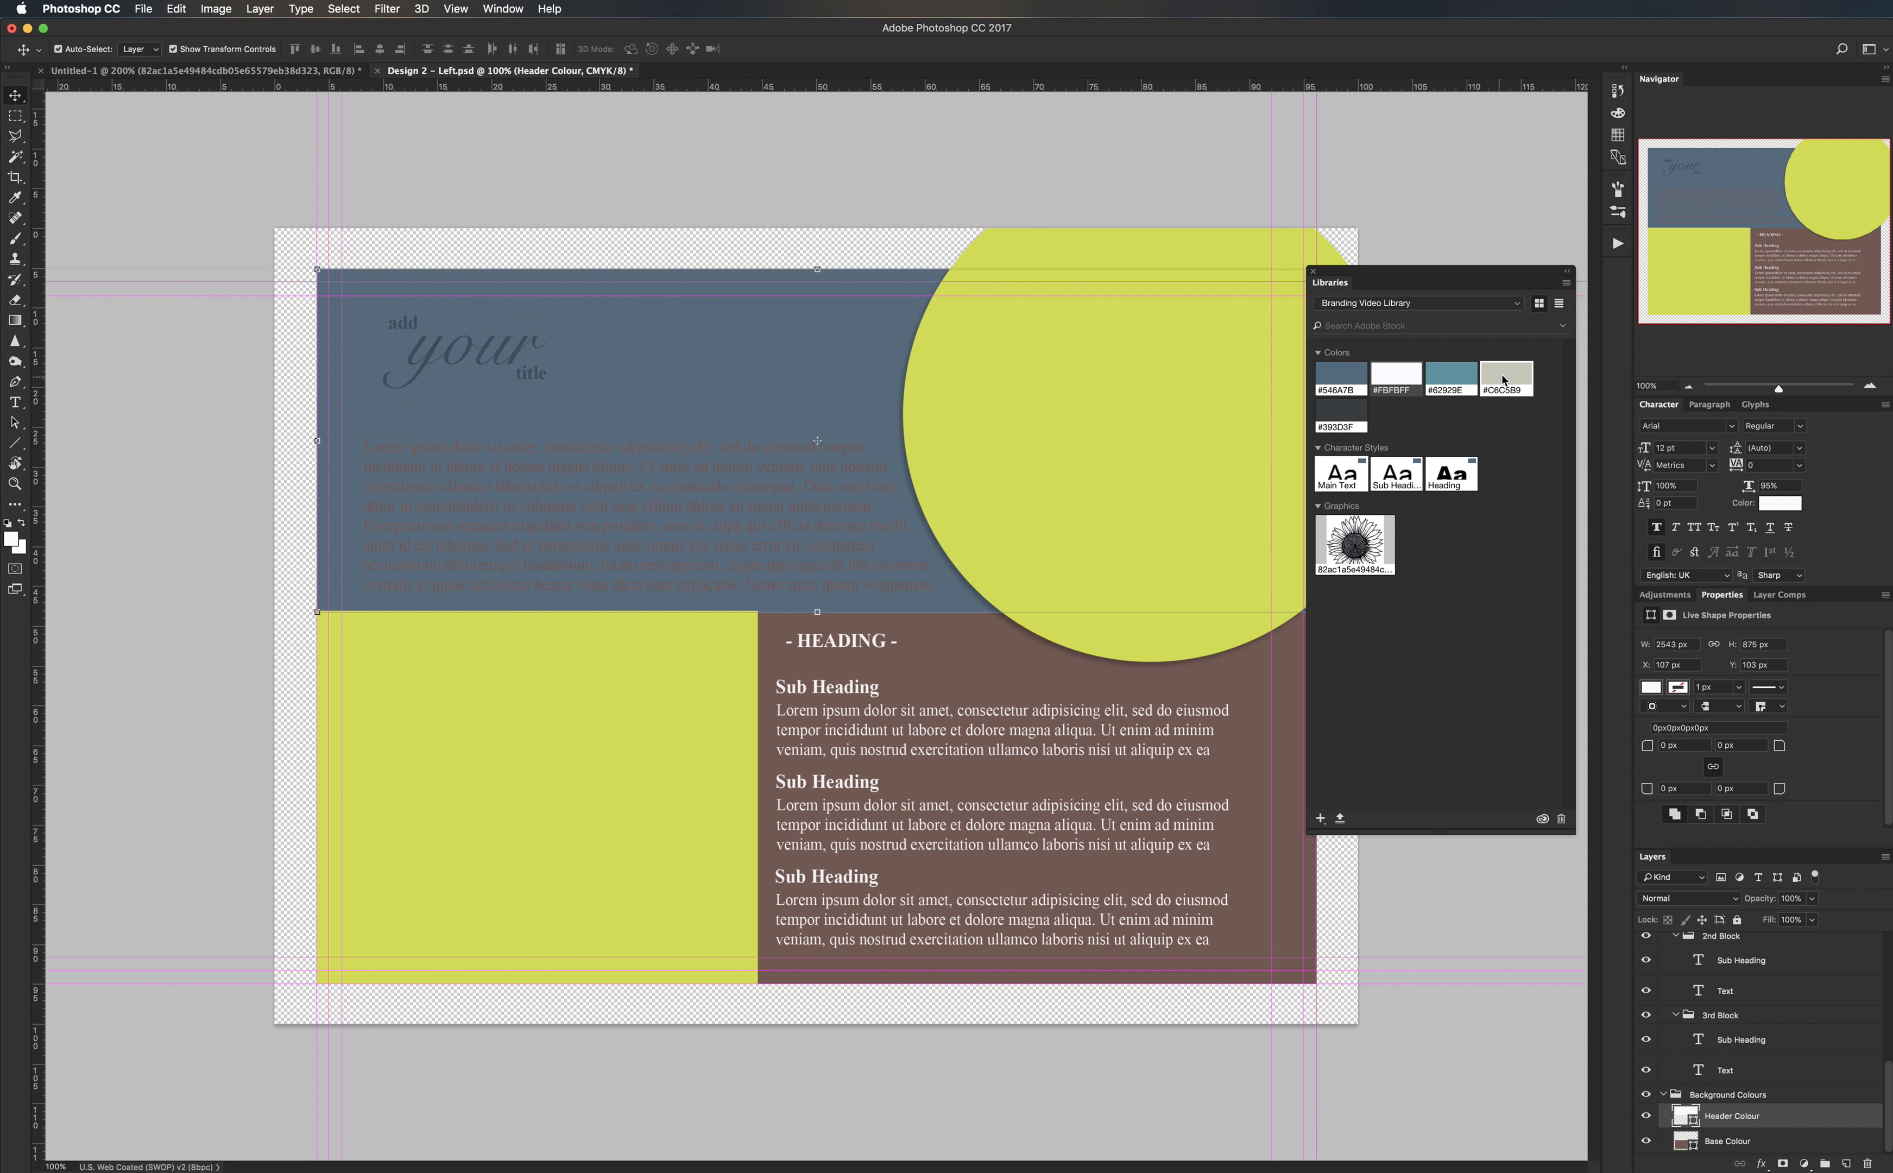
pyautogui.click(1503, 379)
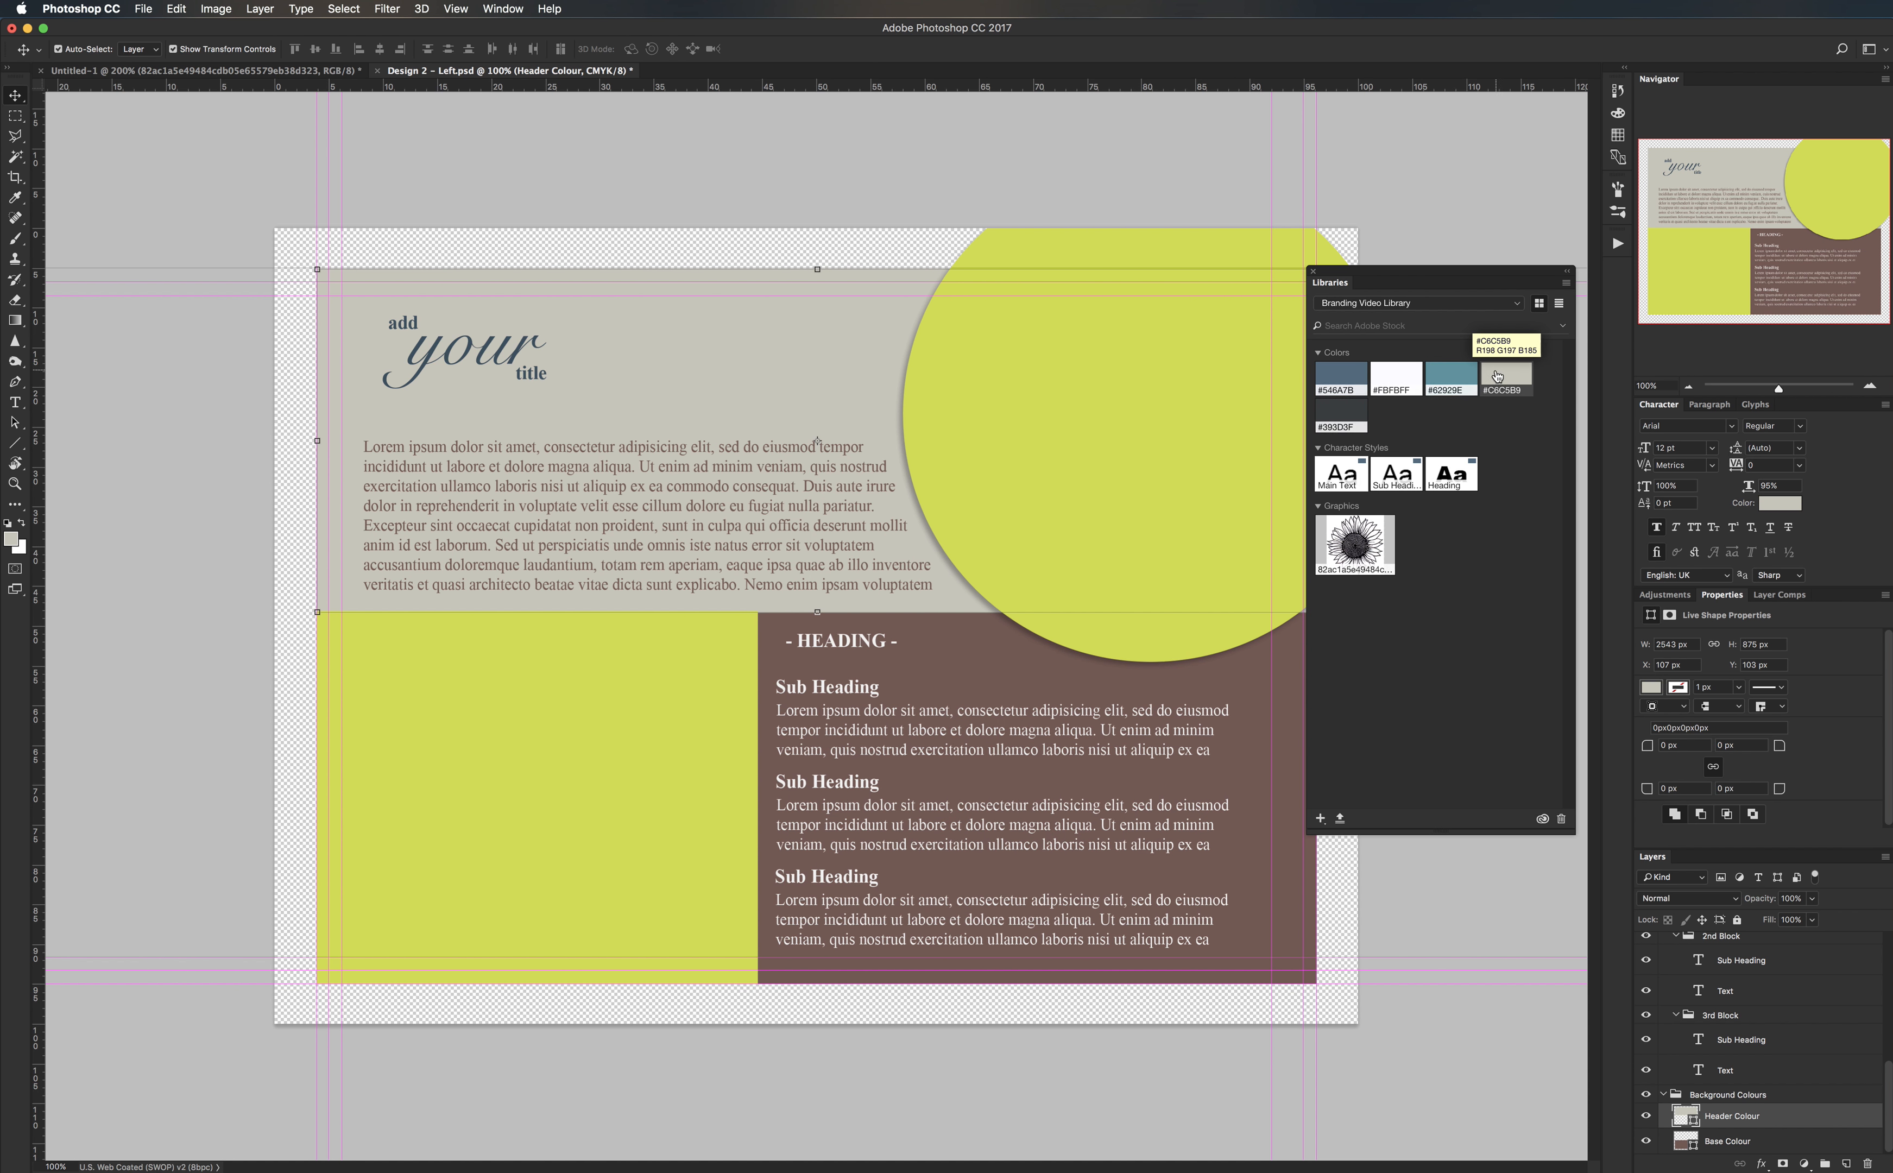
# - Fill the base background shape behind the lower text with the library color #393D3F
pyautogui.click(1256, 688)
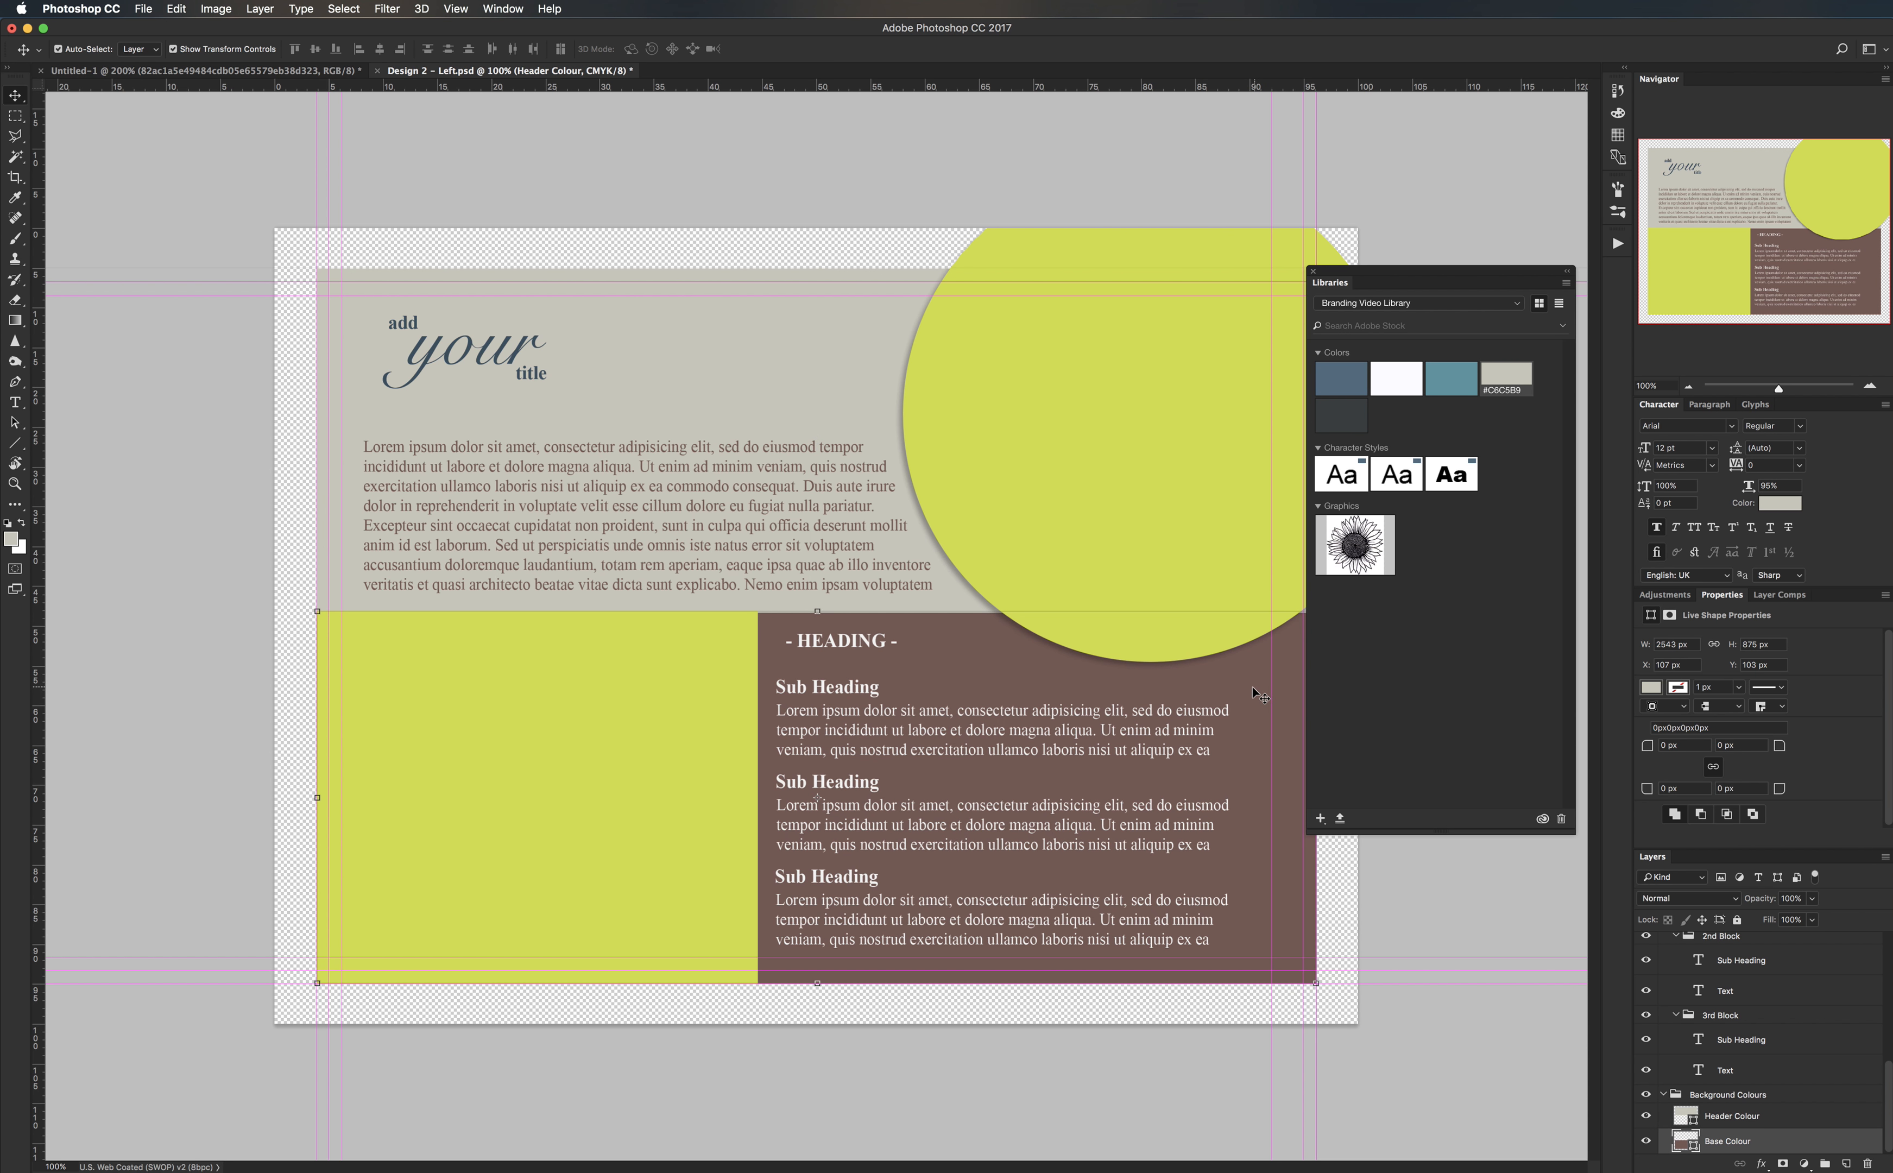
pyautogui.click(1349, 419)
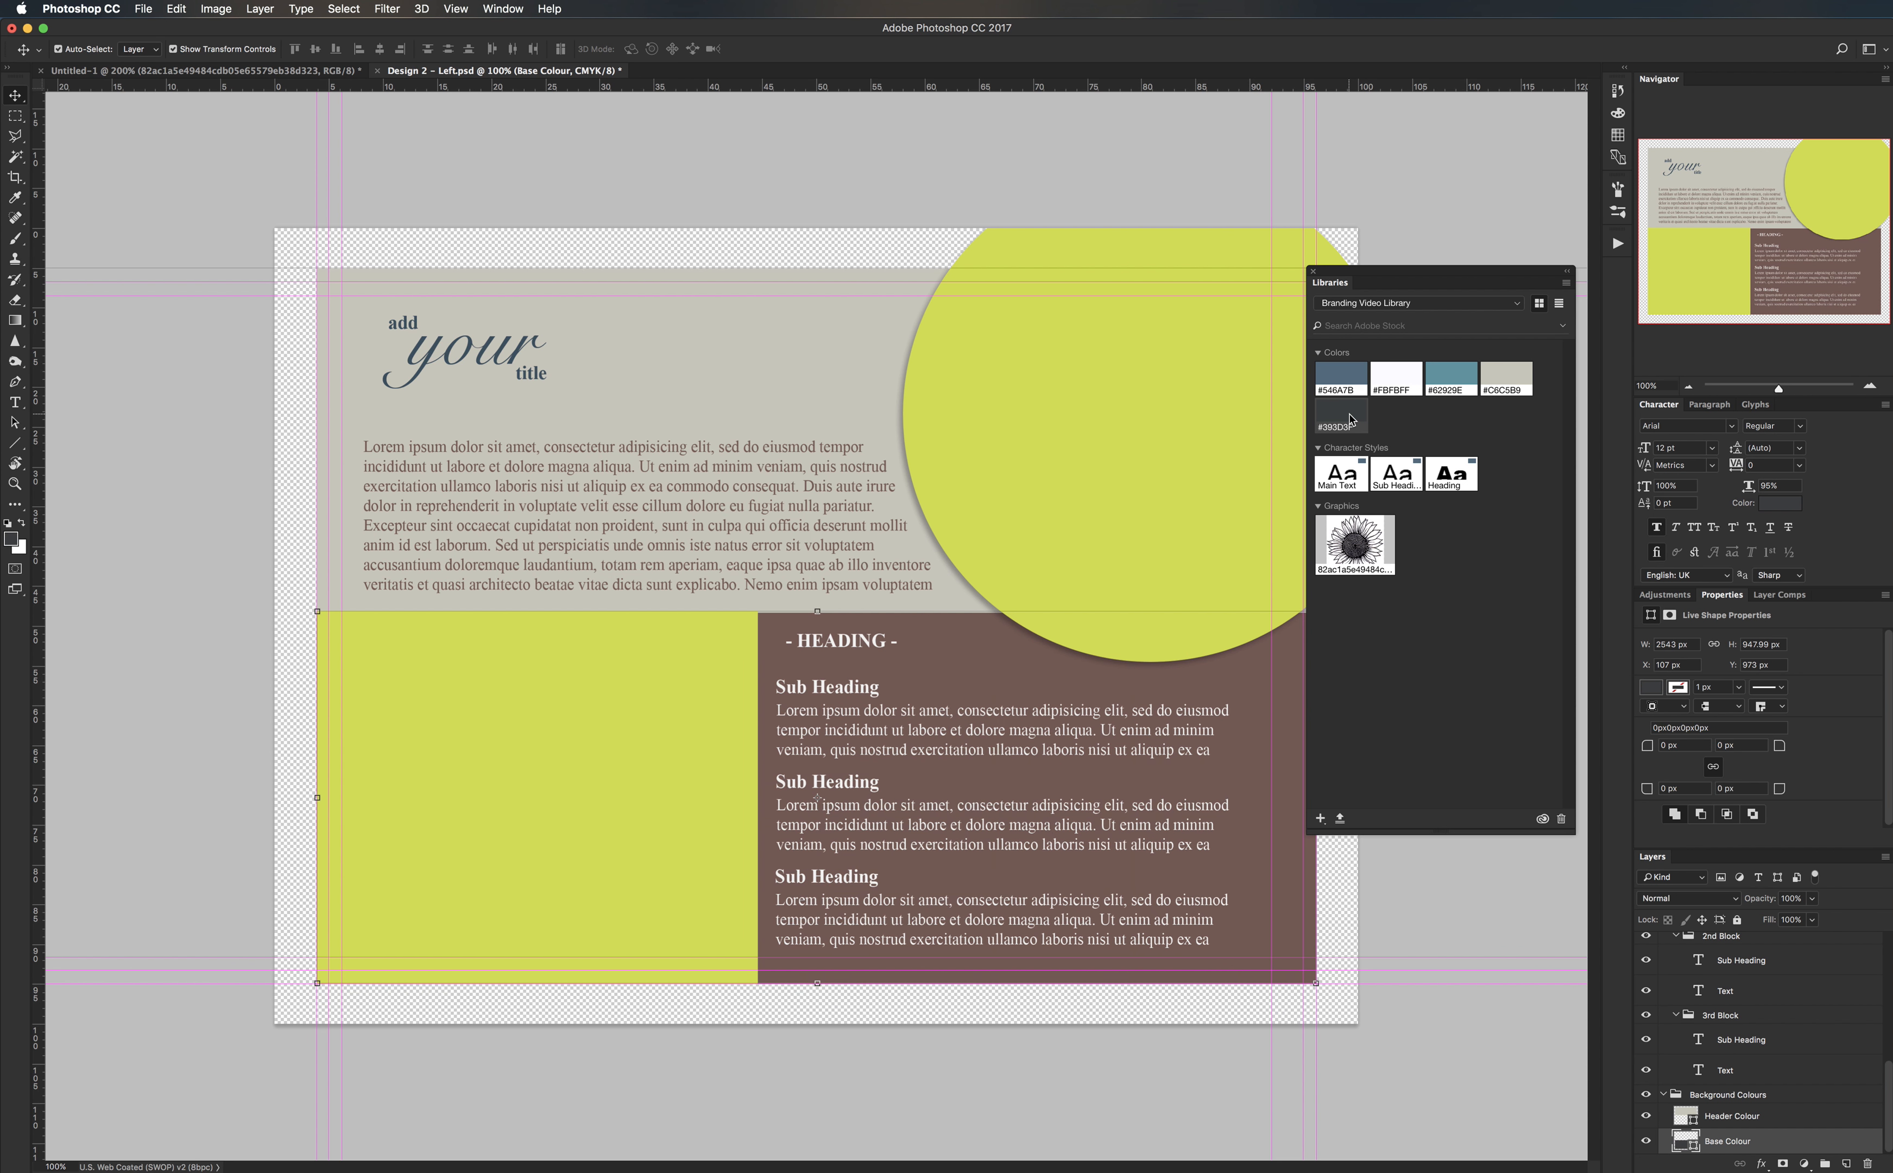
pyautogui.click(665, 114)
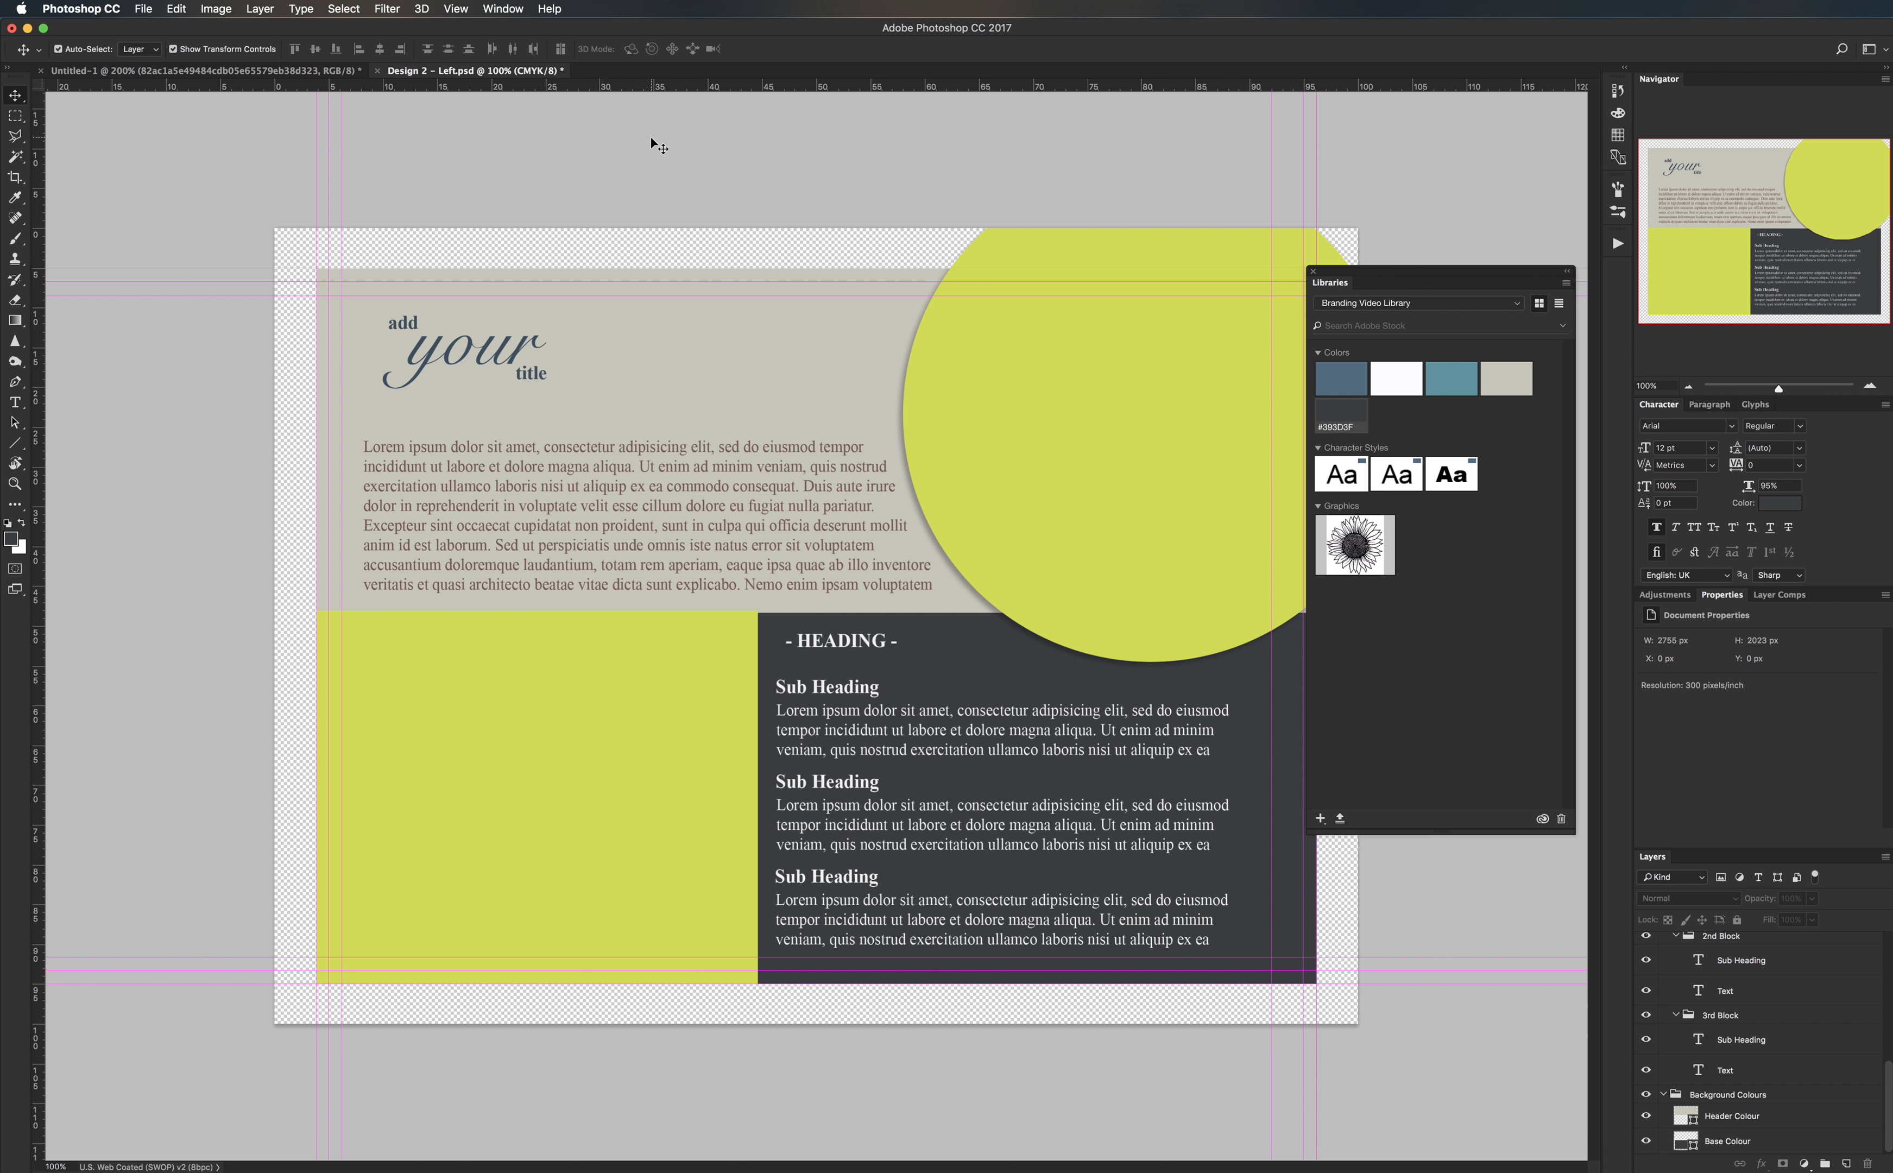
# - Apply the library's "Heading" style to the word "your" and the "Sub Heading" style to "title" and "add"
pyautogui.click(448, 347)
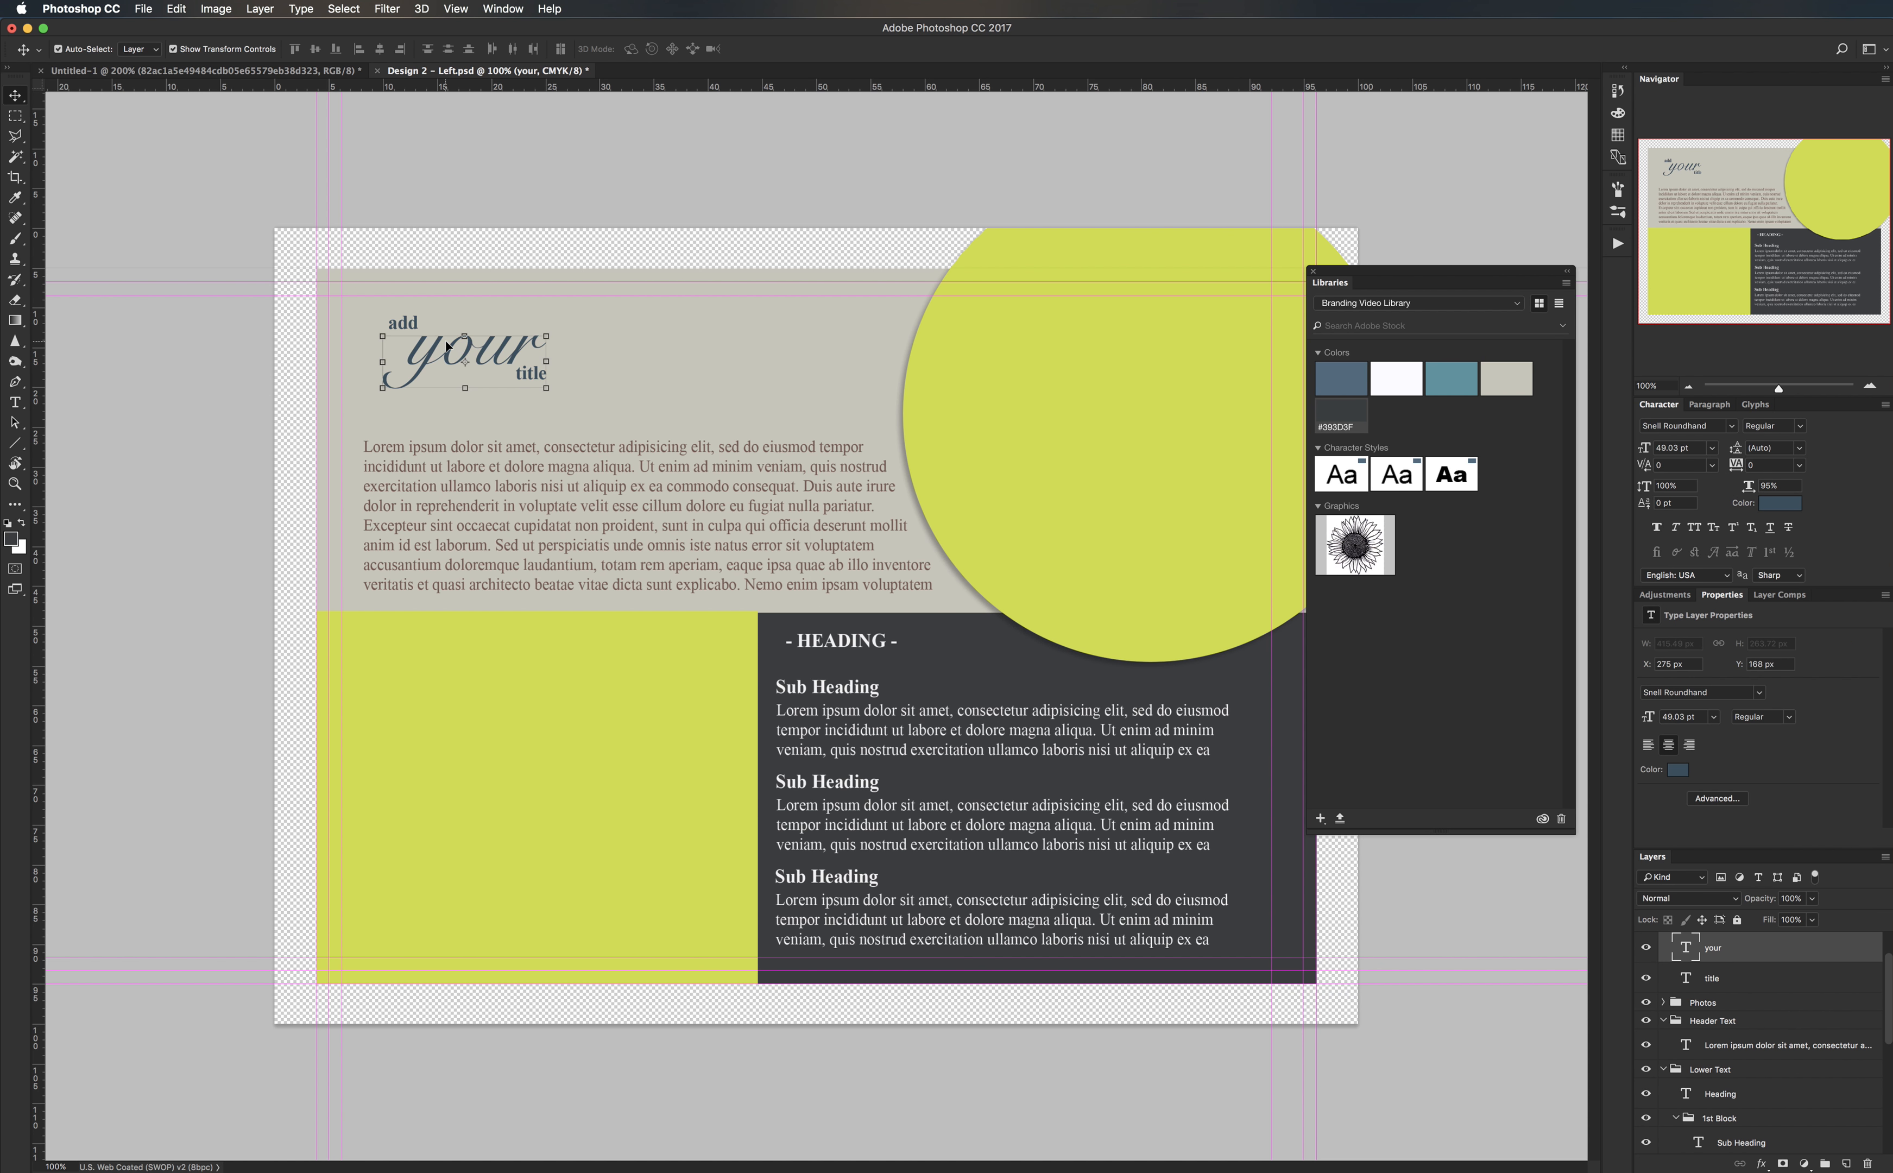
pyautogui.click(1452, 475)
pyautogui.click(782, 341)
pyautogui.click(544, 373)
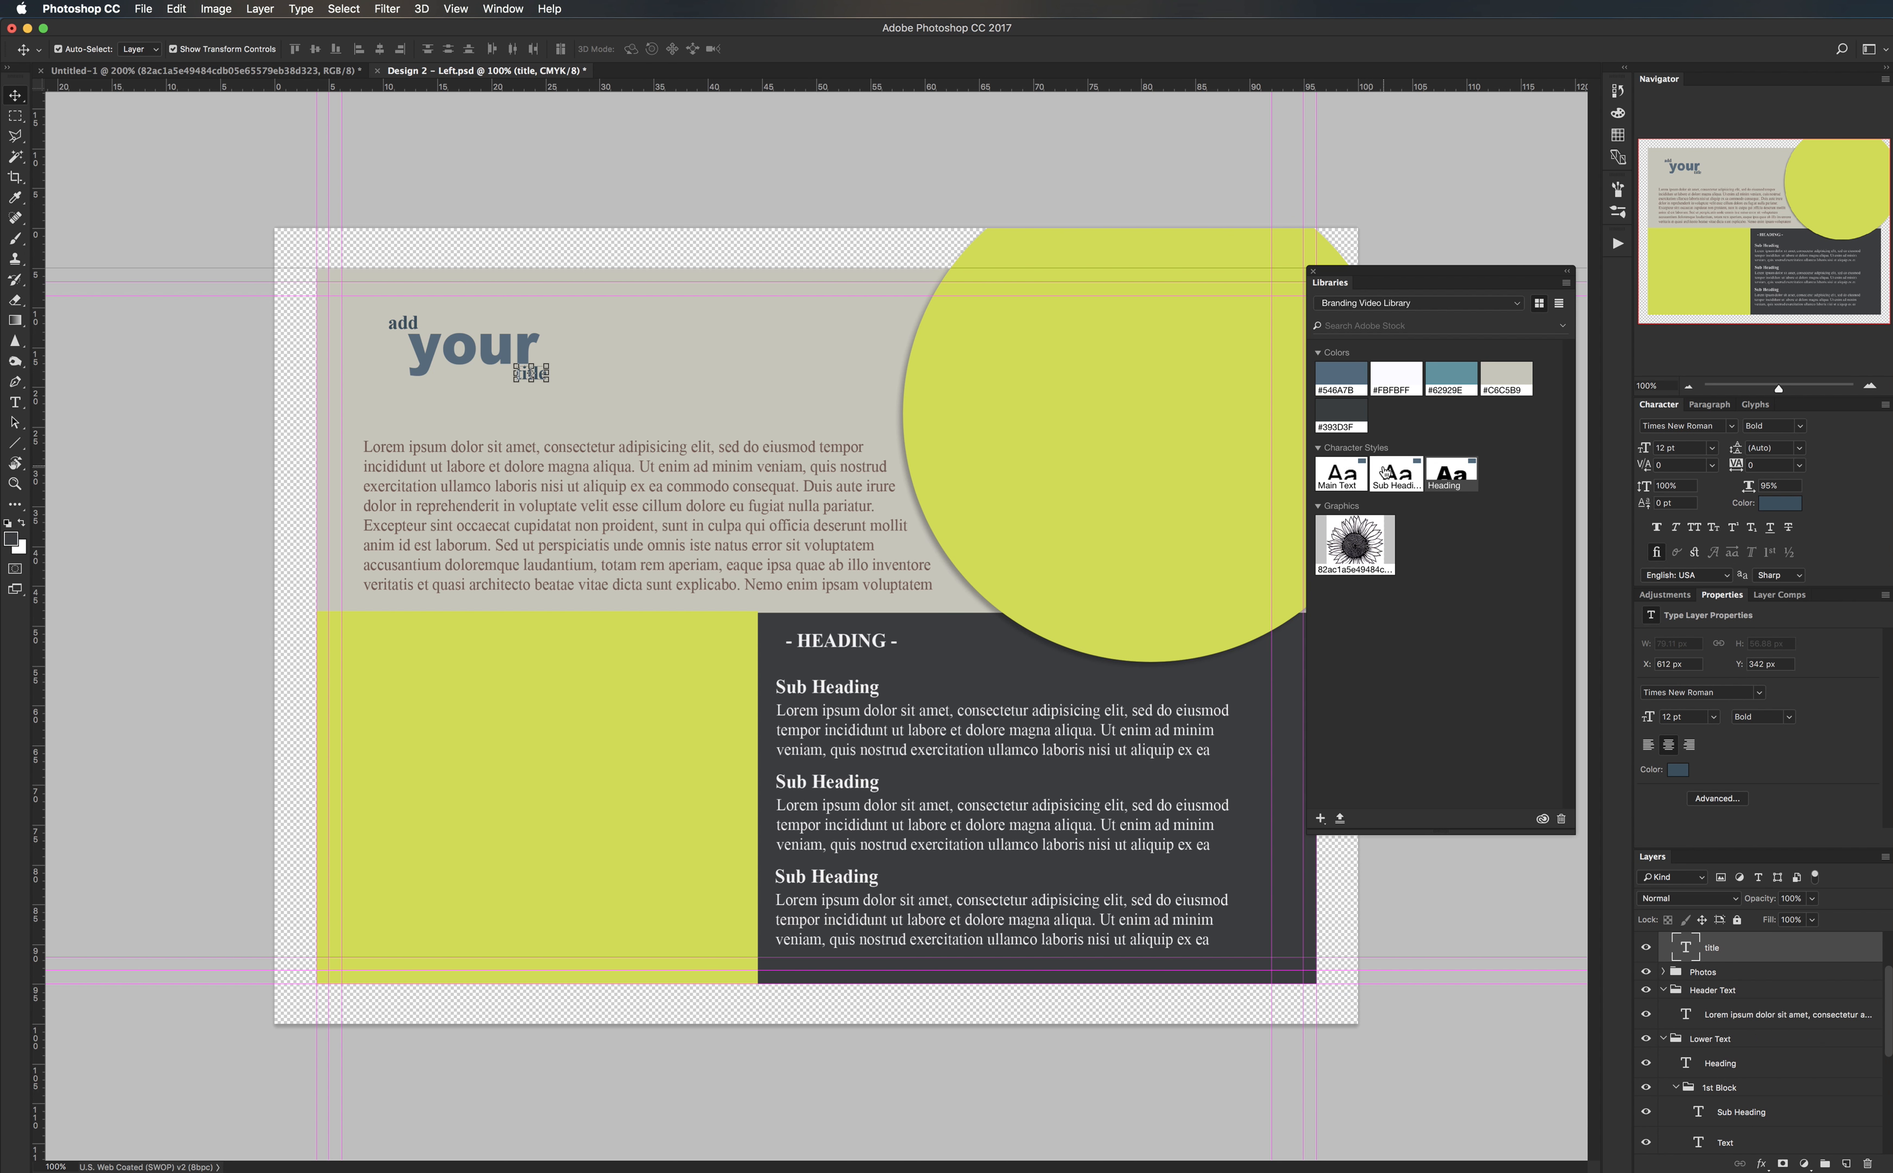
pyautogui.click(402, 323)
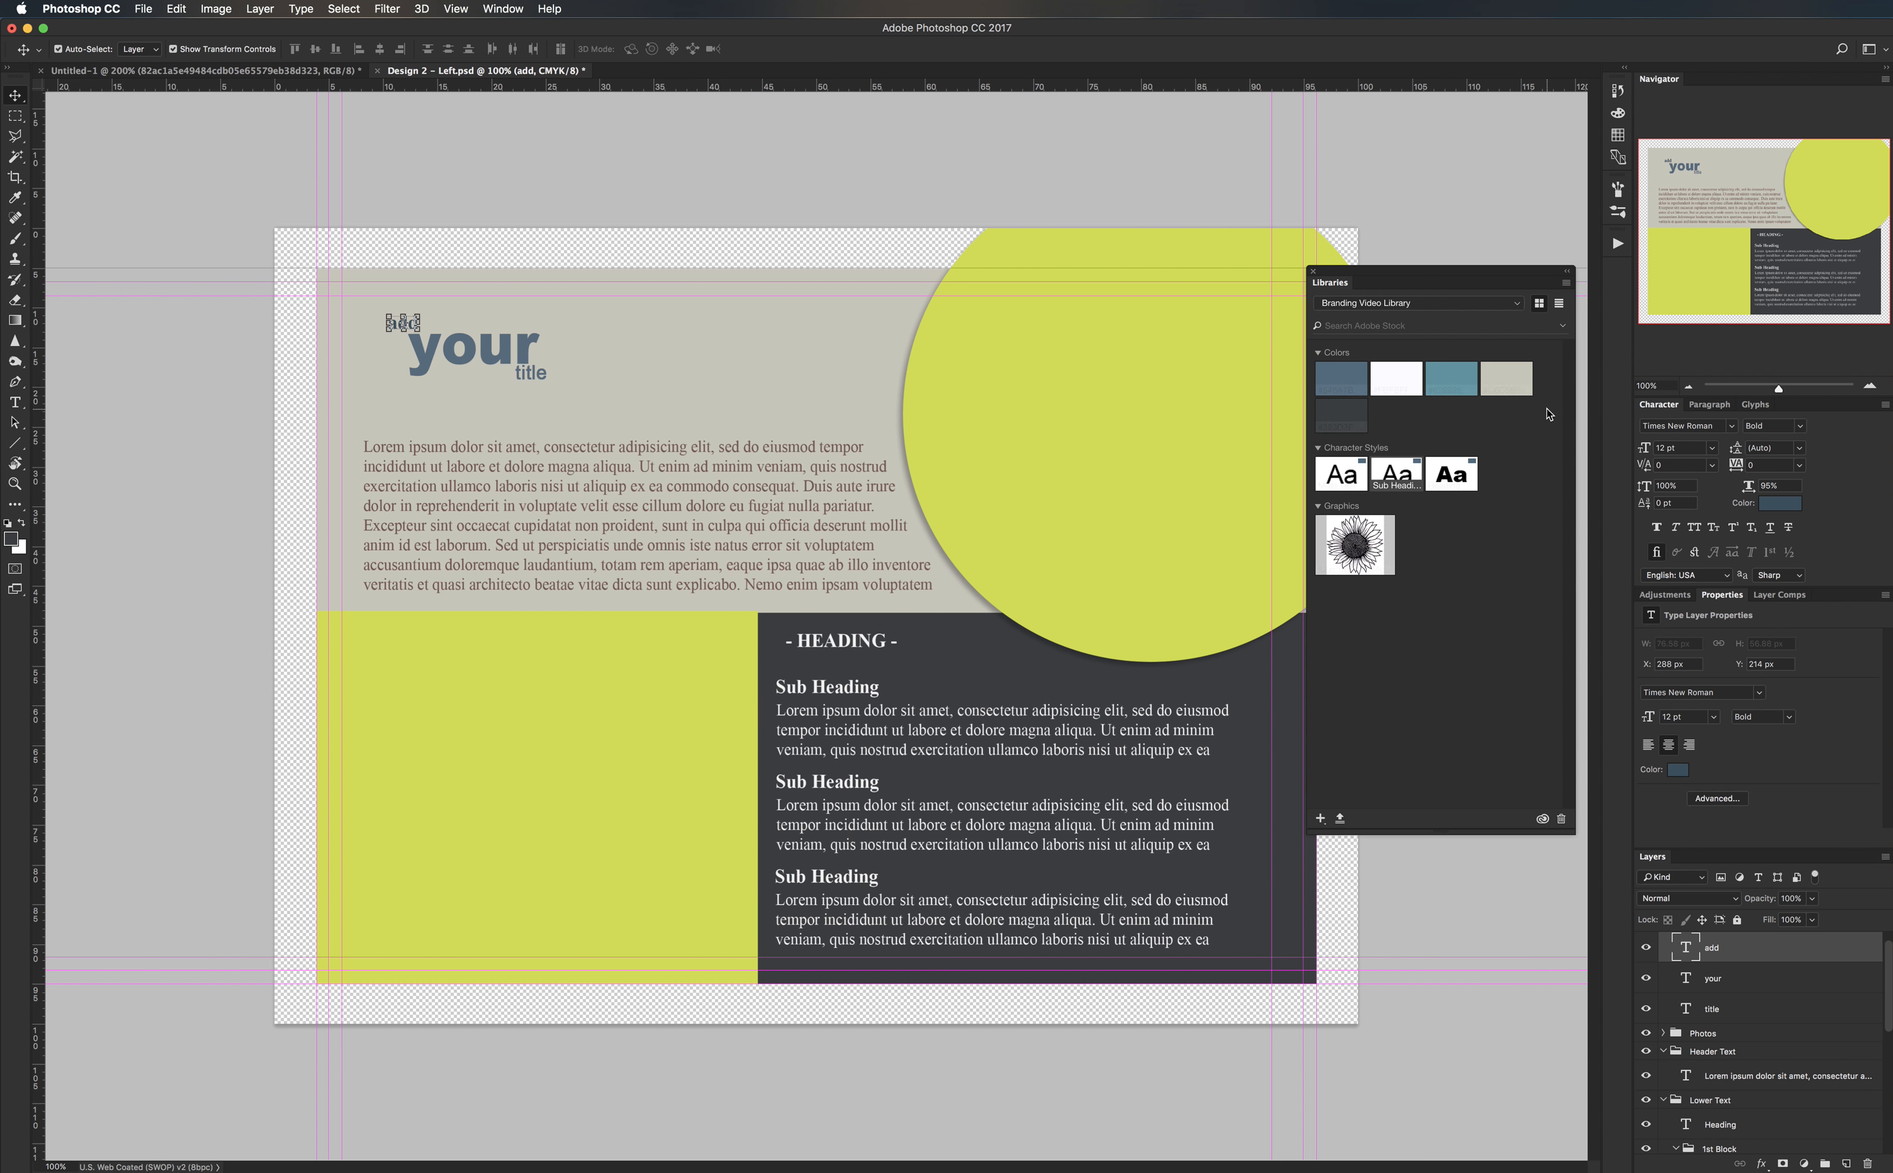
pyautogui.click(1396, 470)
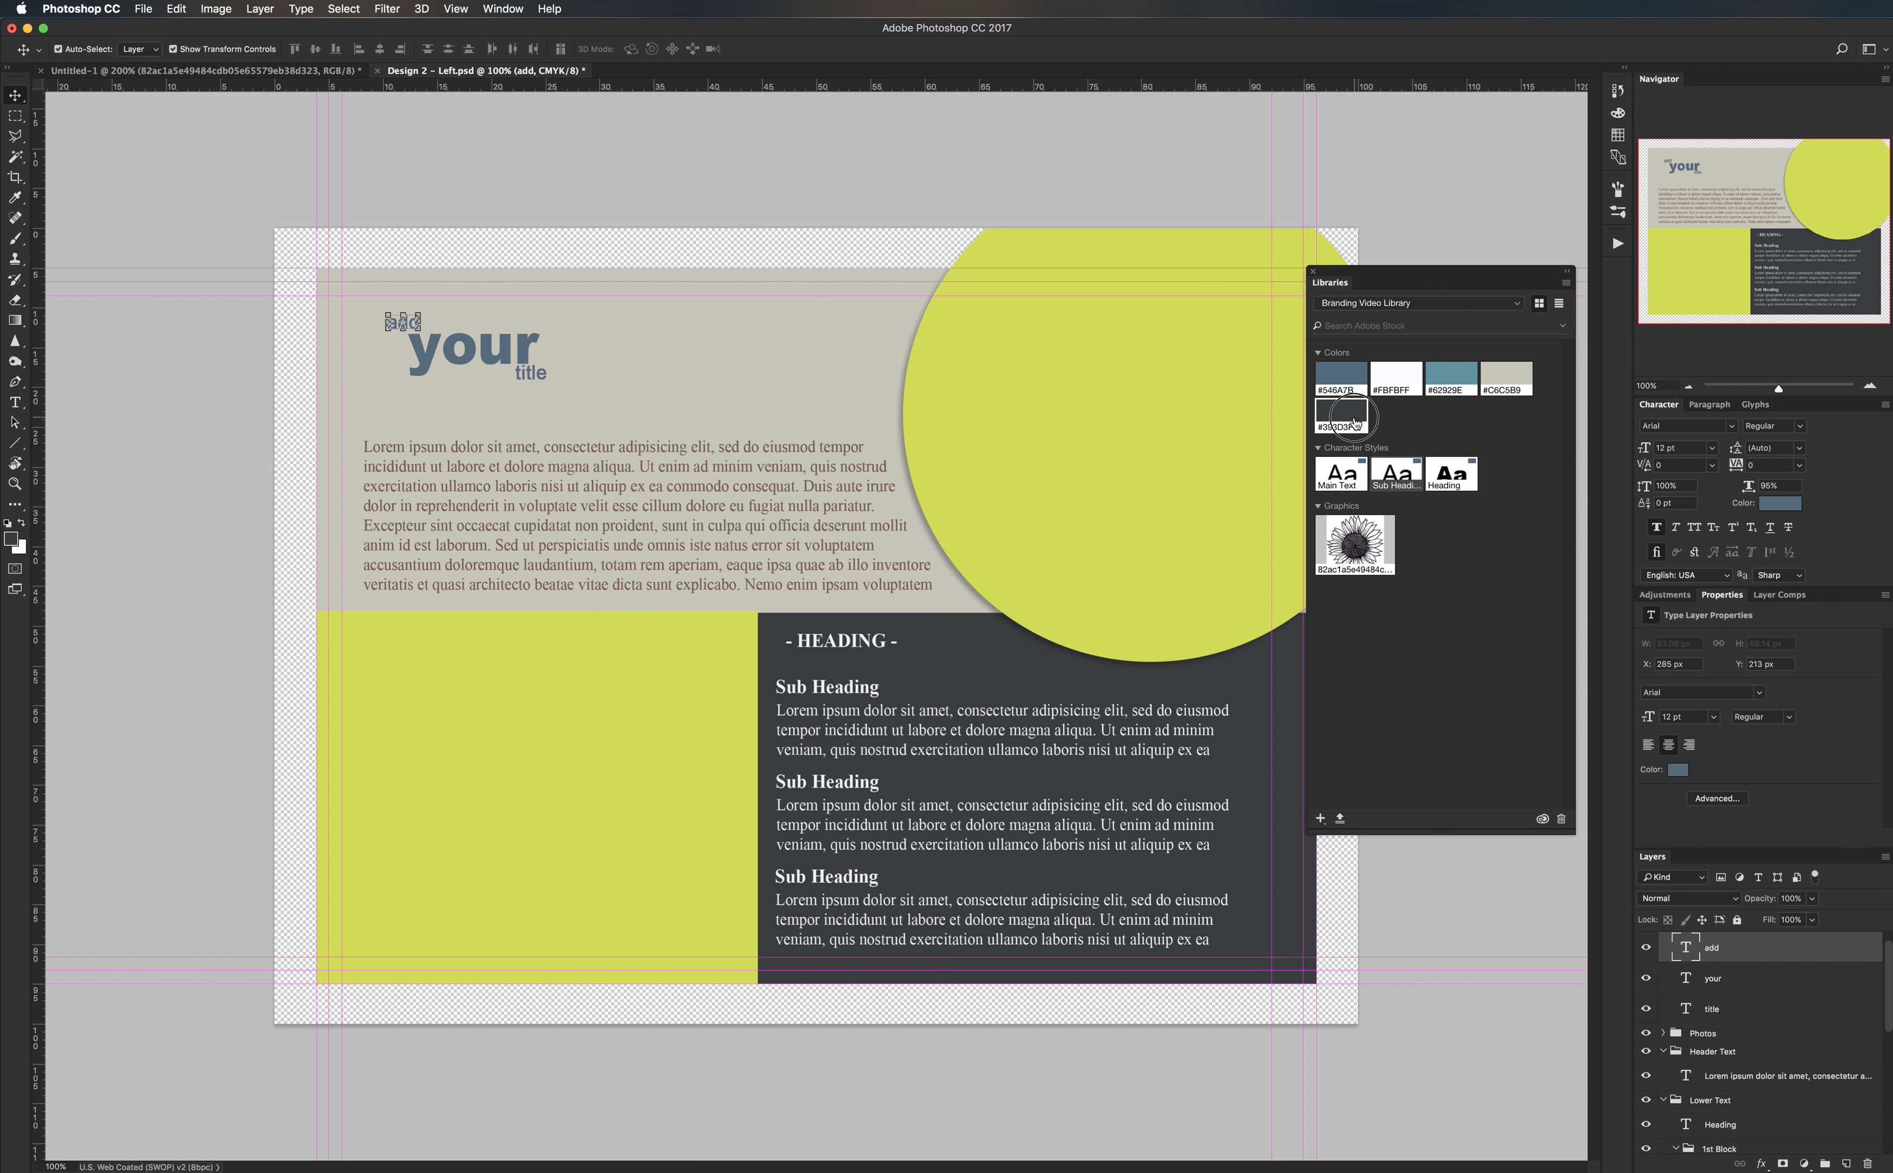
# - Recolor the words of the page title with the library color #393D3F
pyautogui.click(458, 349)
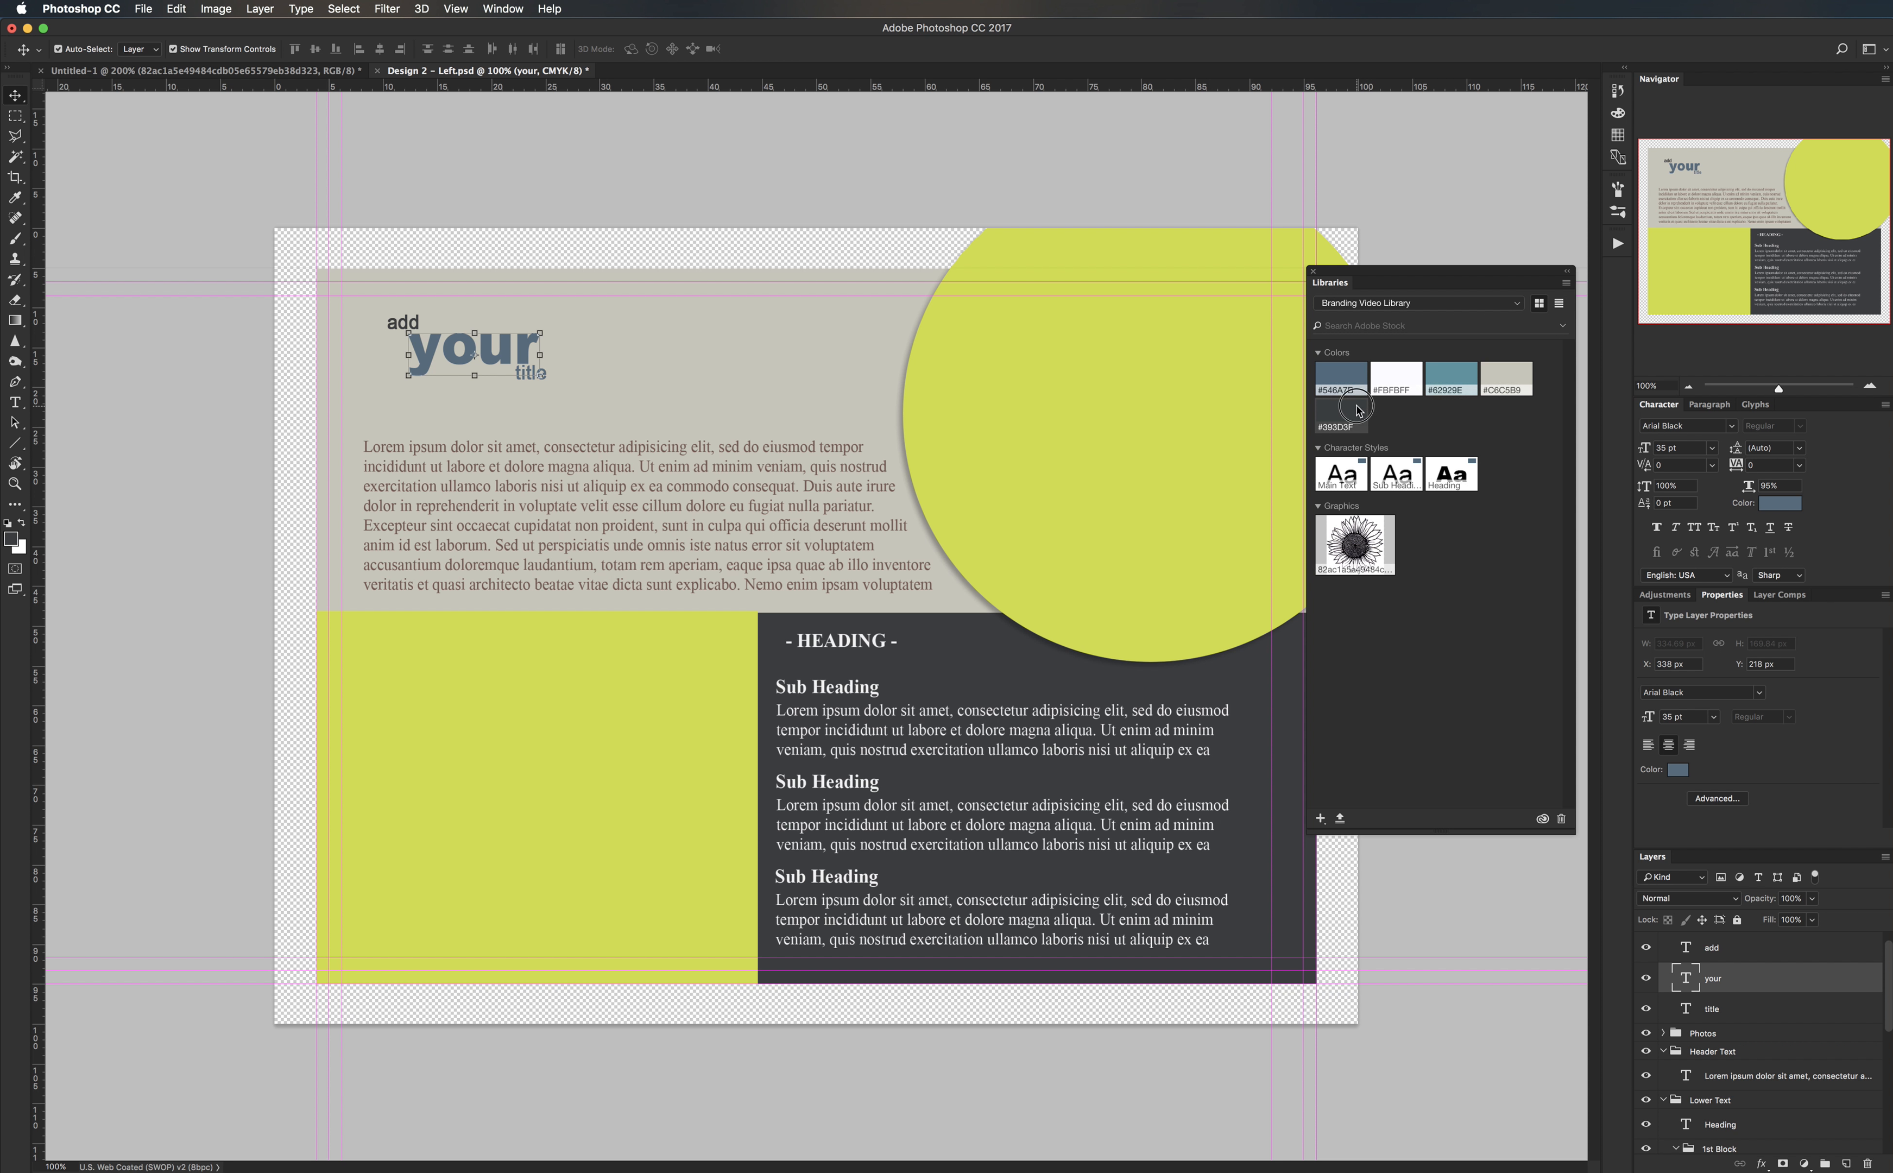
pyautogui.click(1341, 411)
pyautogui.click(523, 379)
pyautogui.click(526, 376)
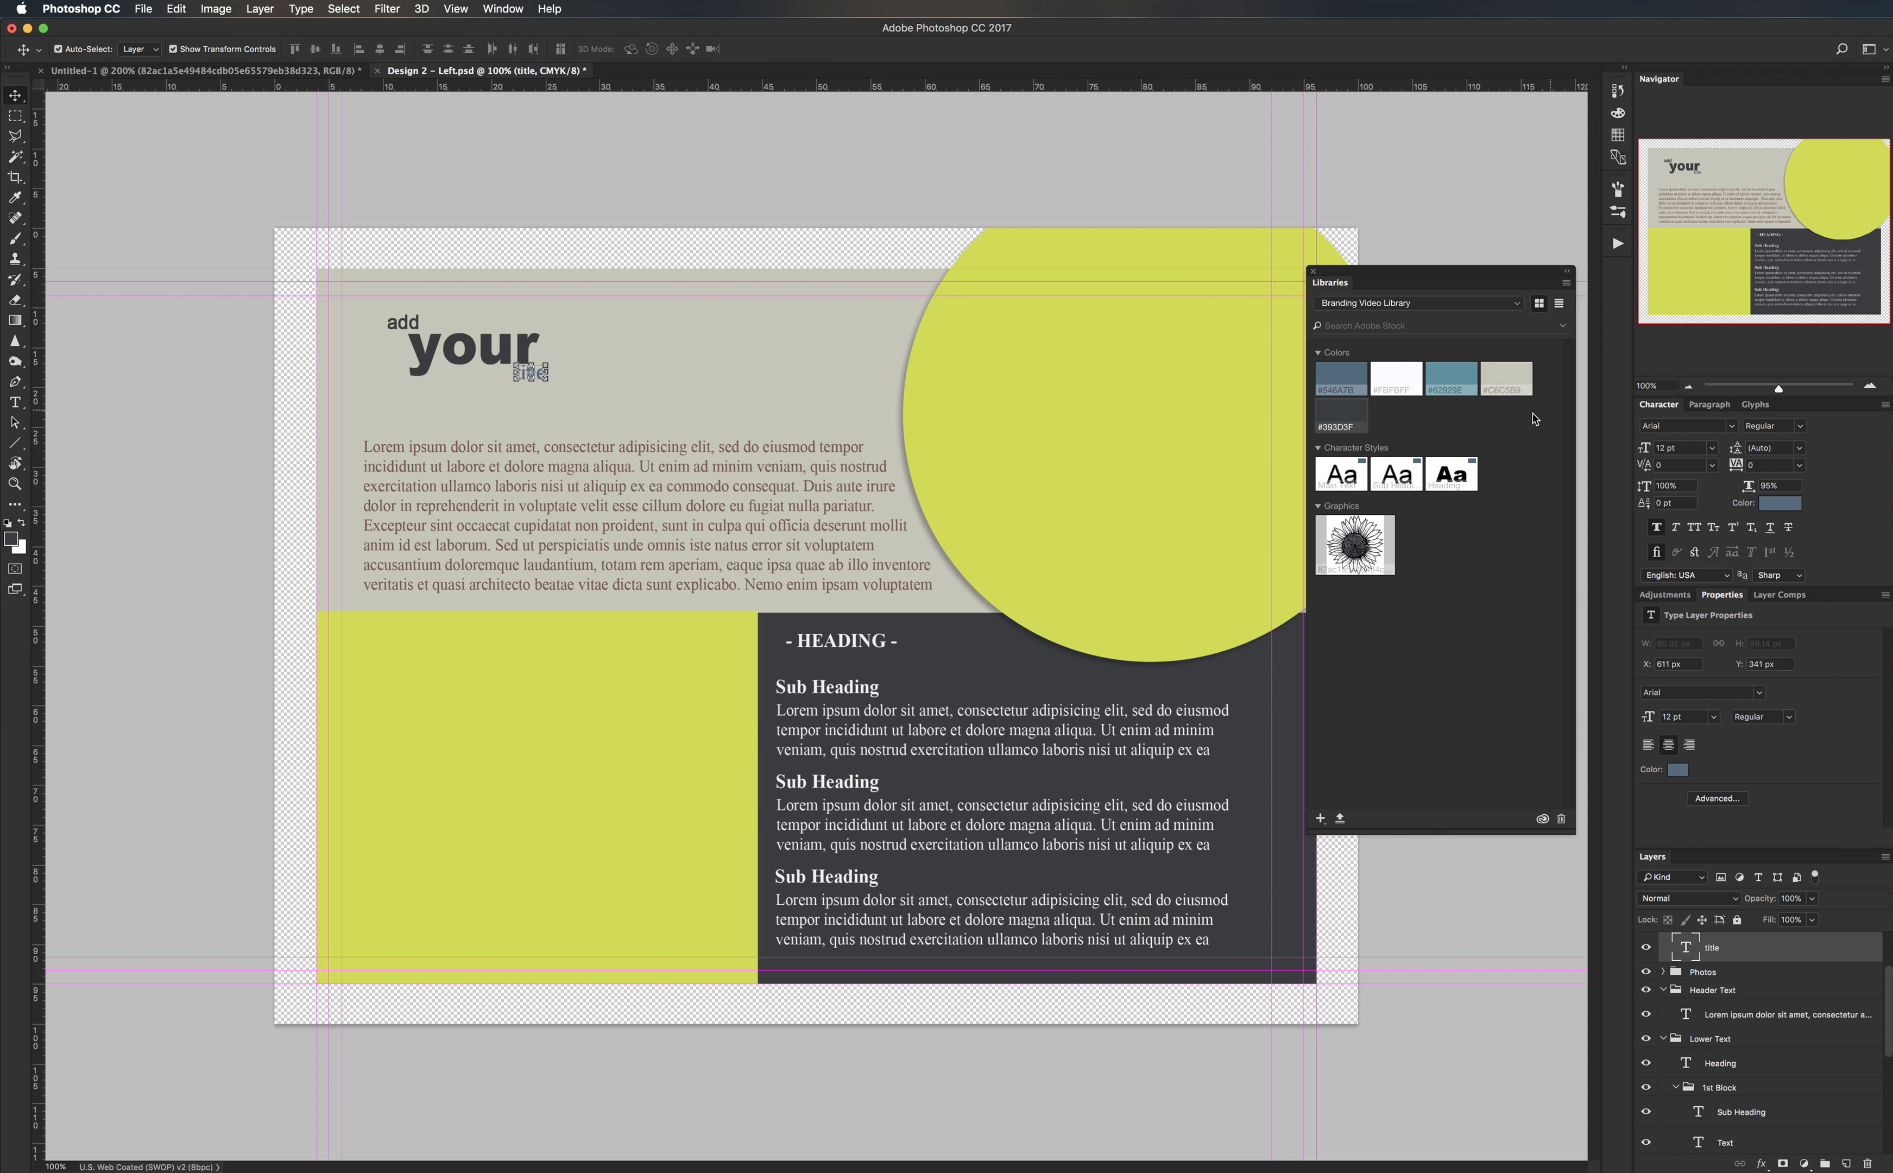
pyautogui.click(997, 189)
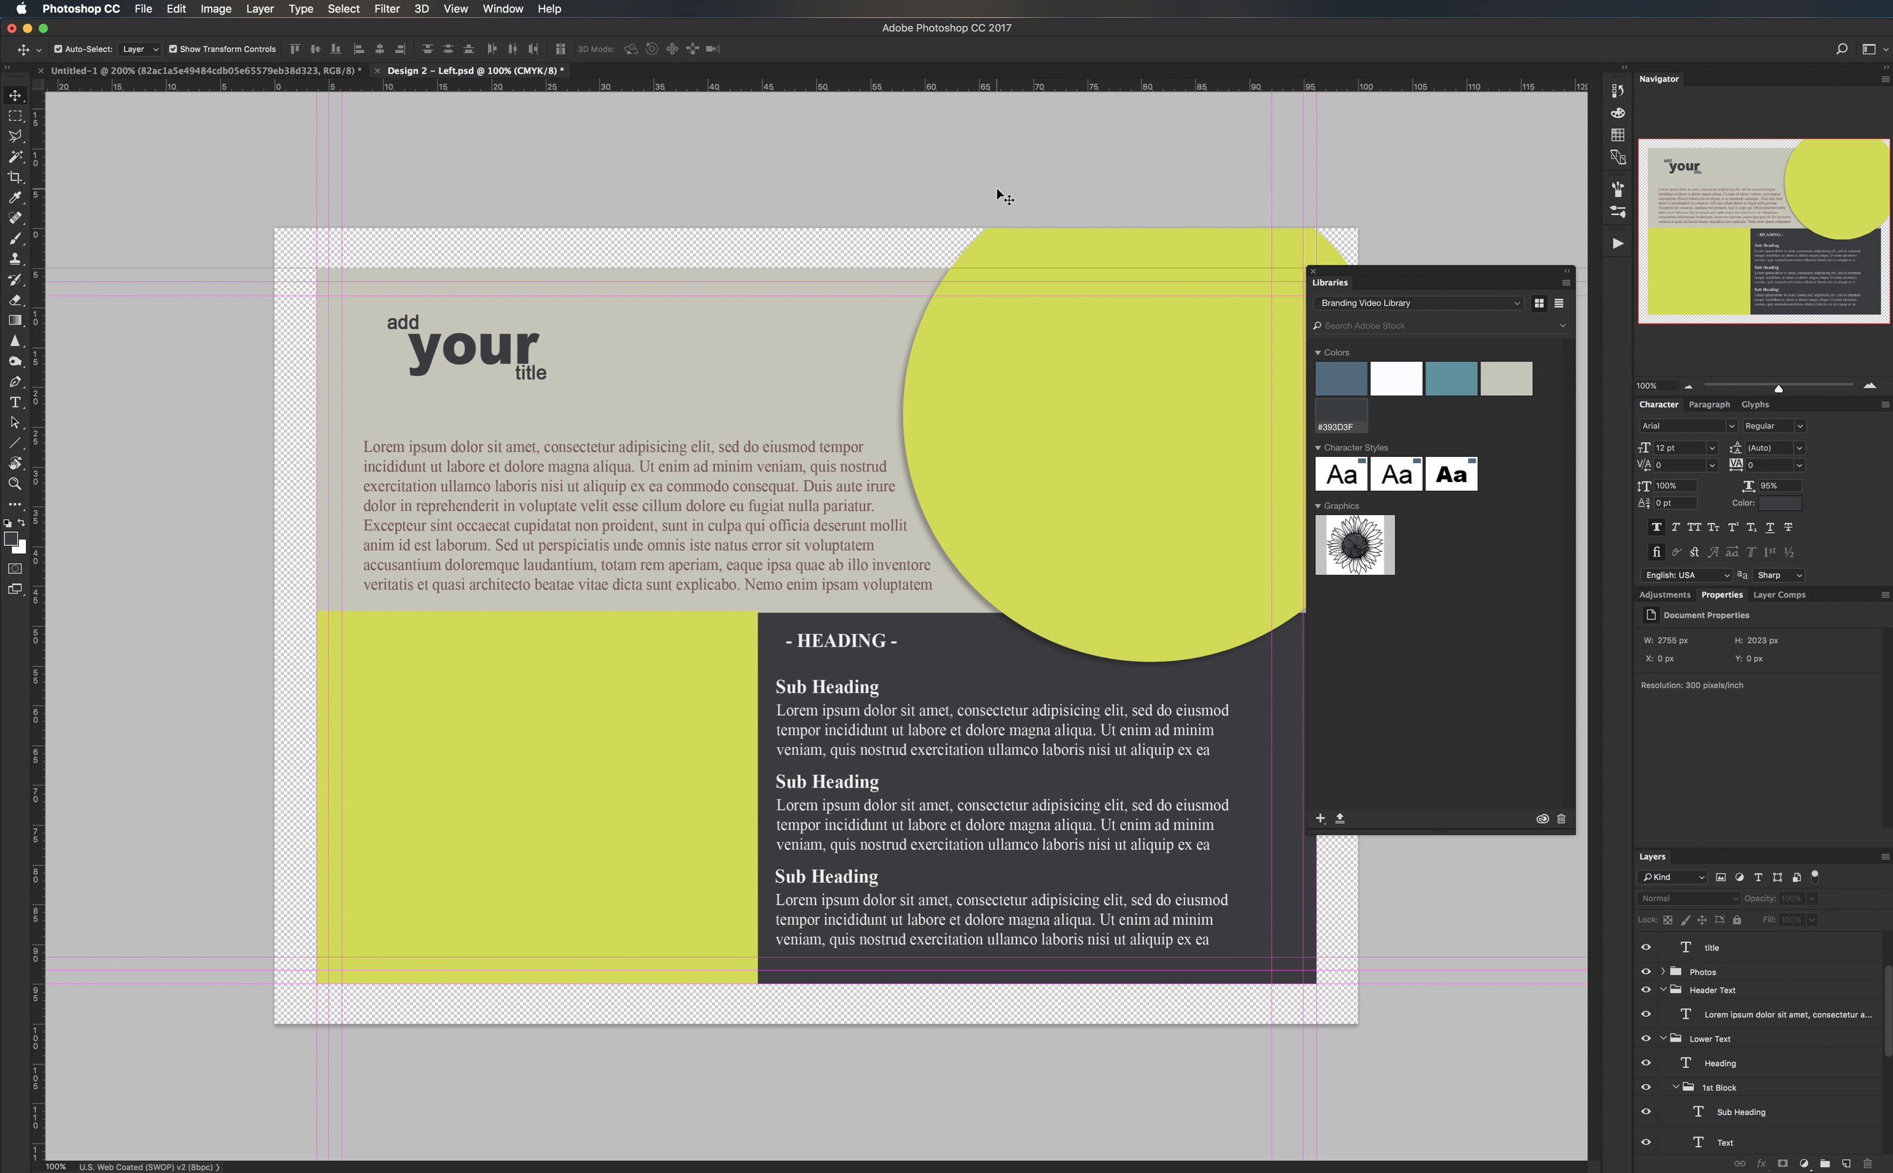
# - Color the header paragraph #393D3F and apply the library's "Main Text" character style to it
pyautogui.click(739, 486)
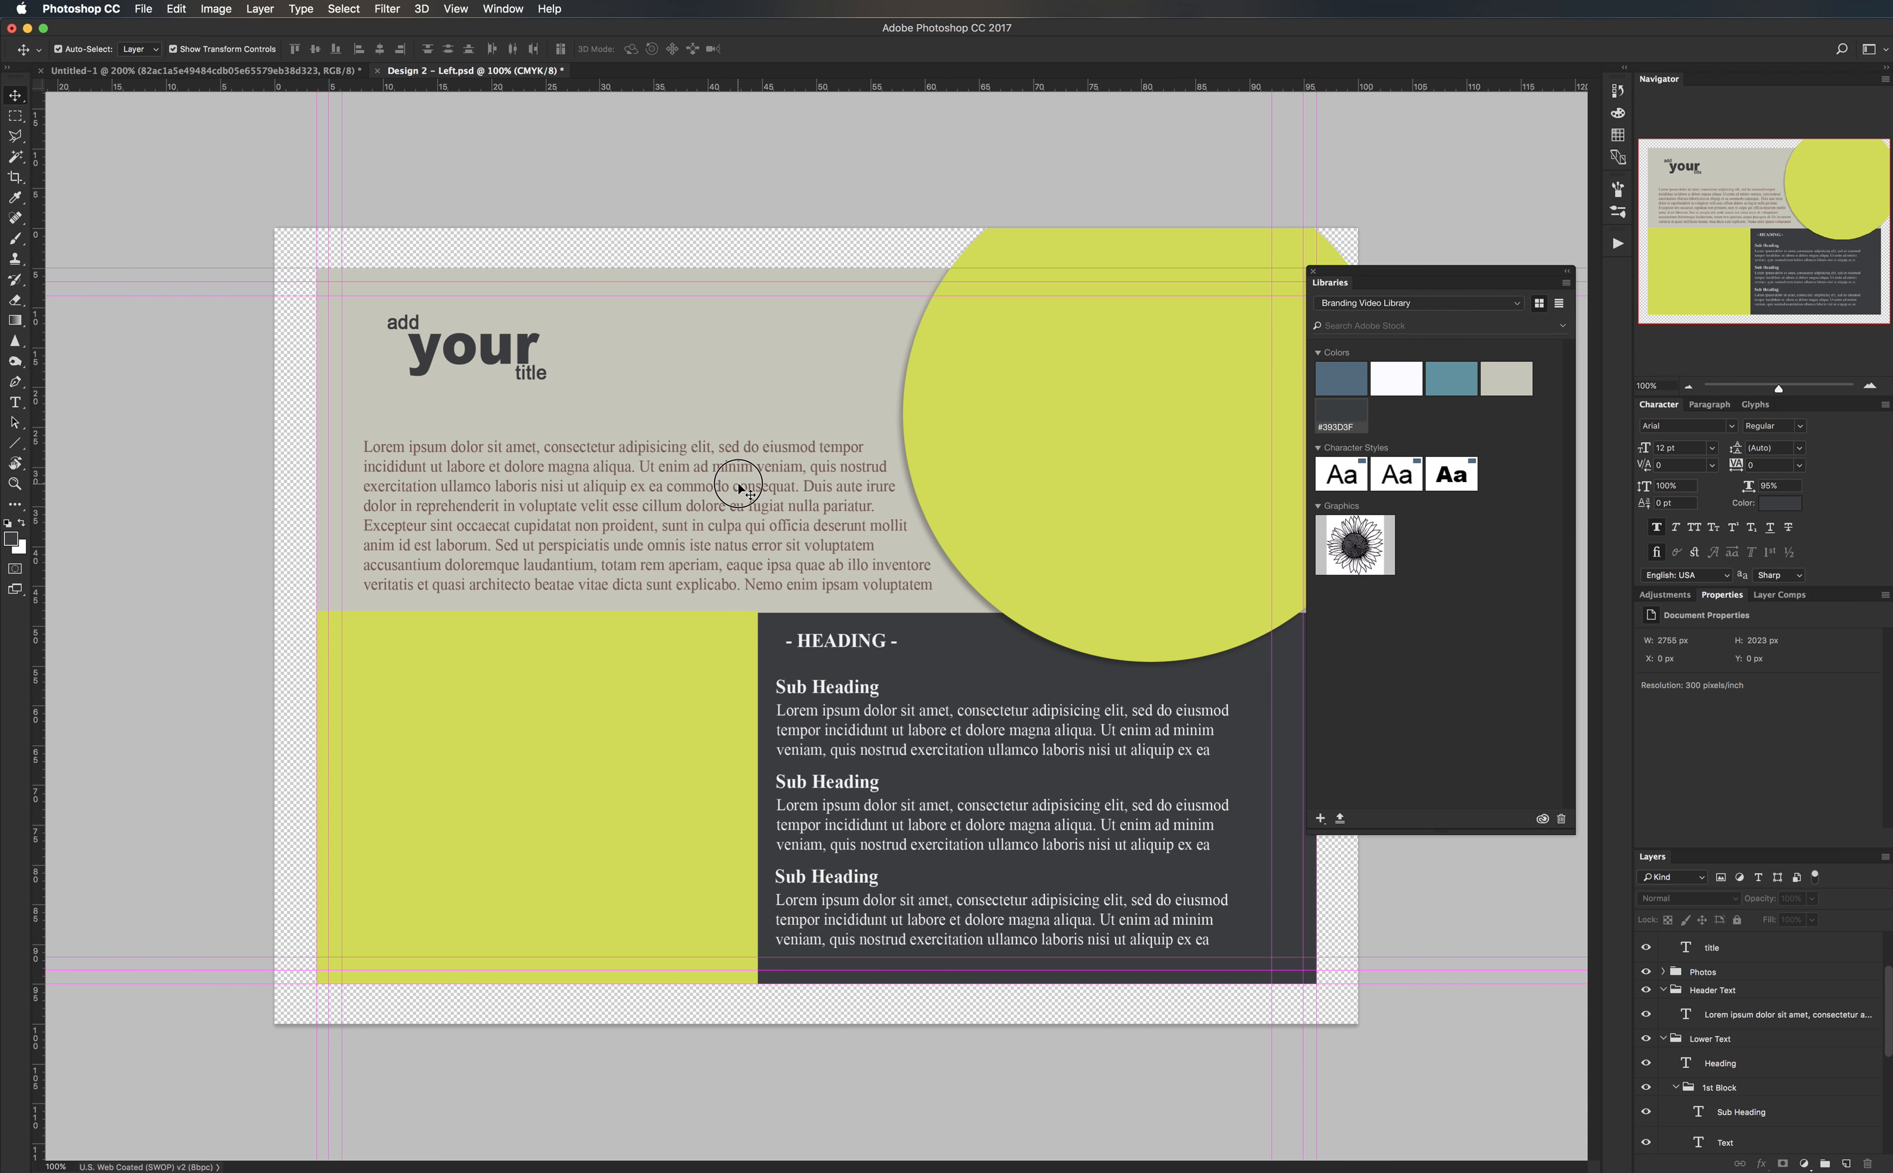
pyautogui.click(1337, 415)
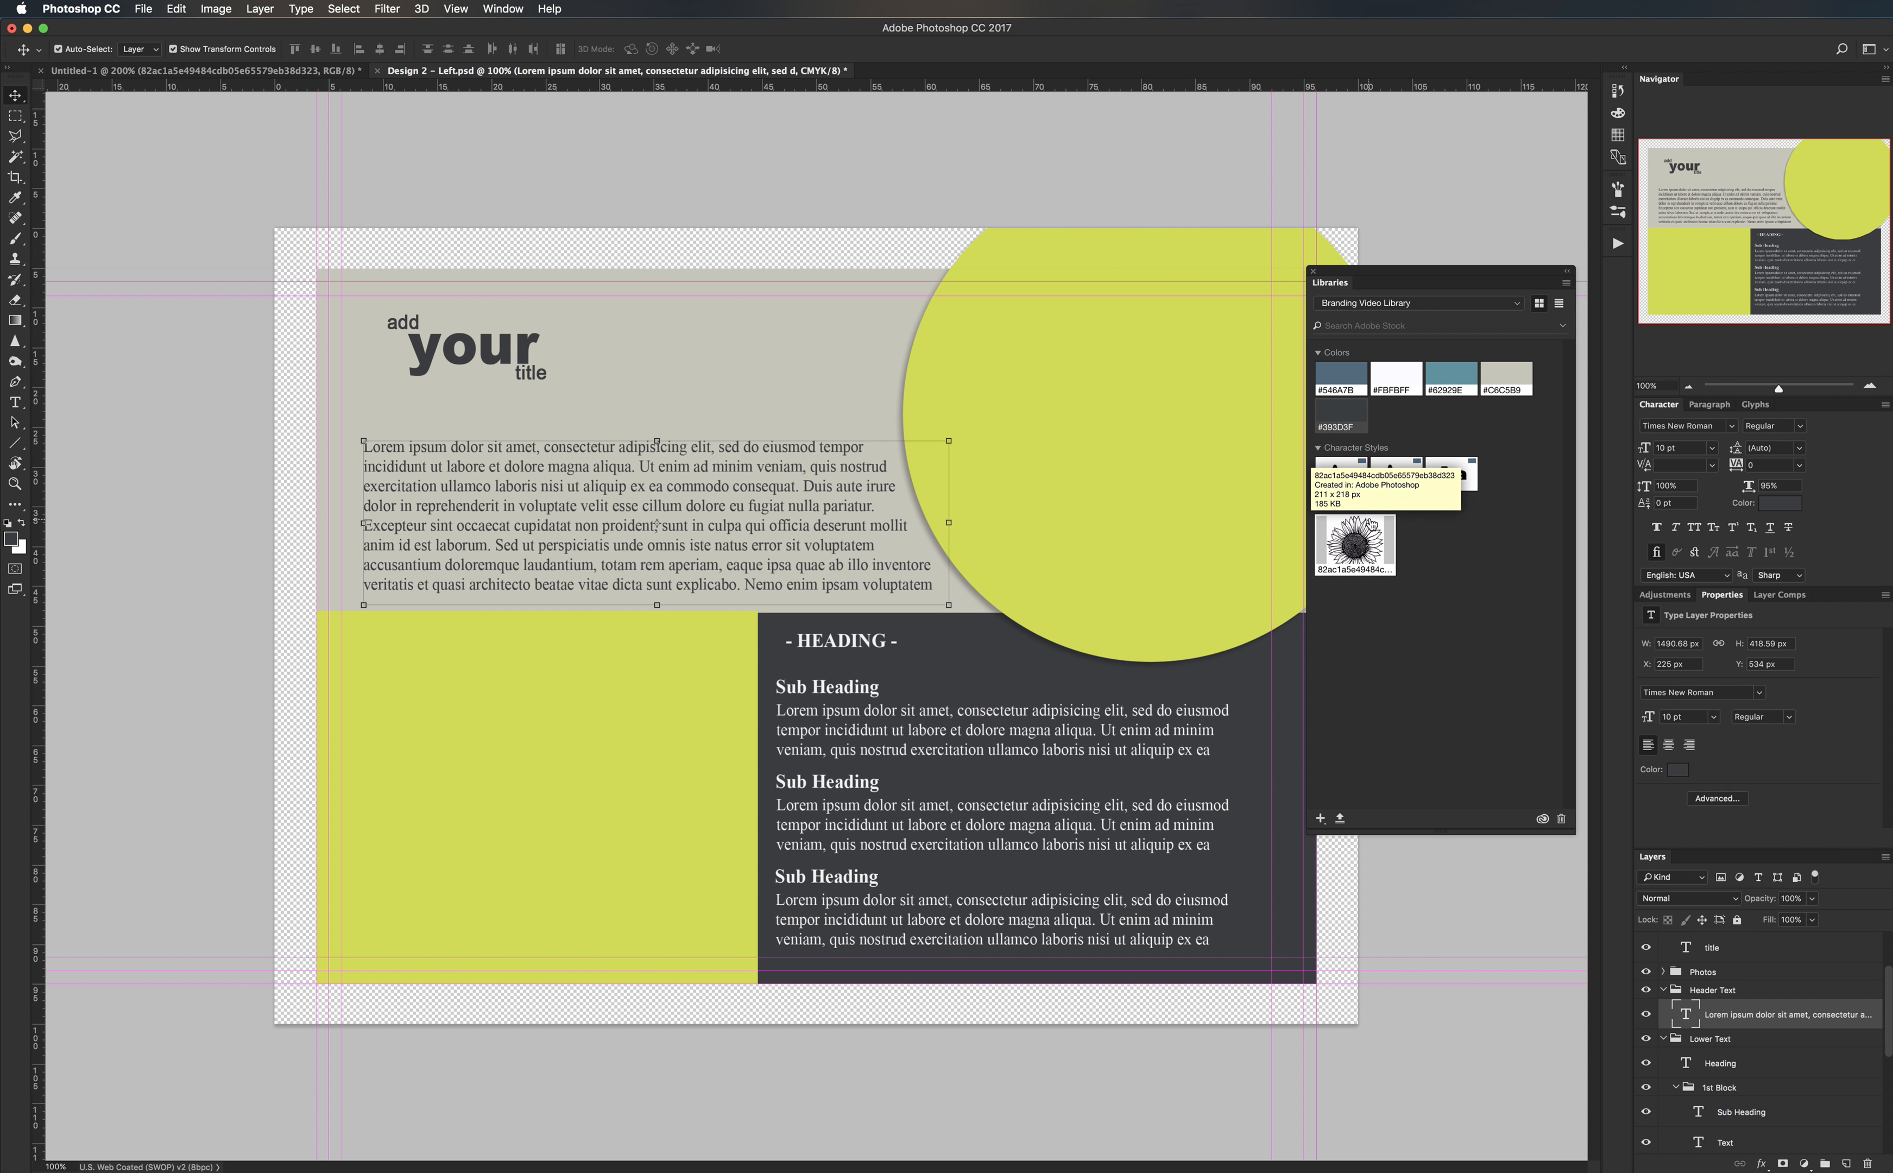
pyautogui.click(1340, 475)
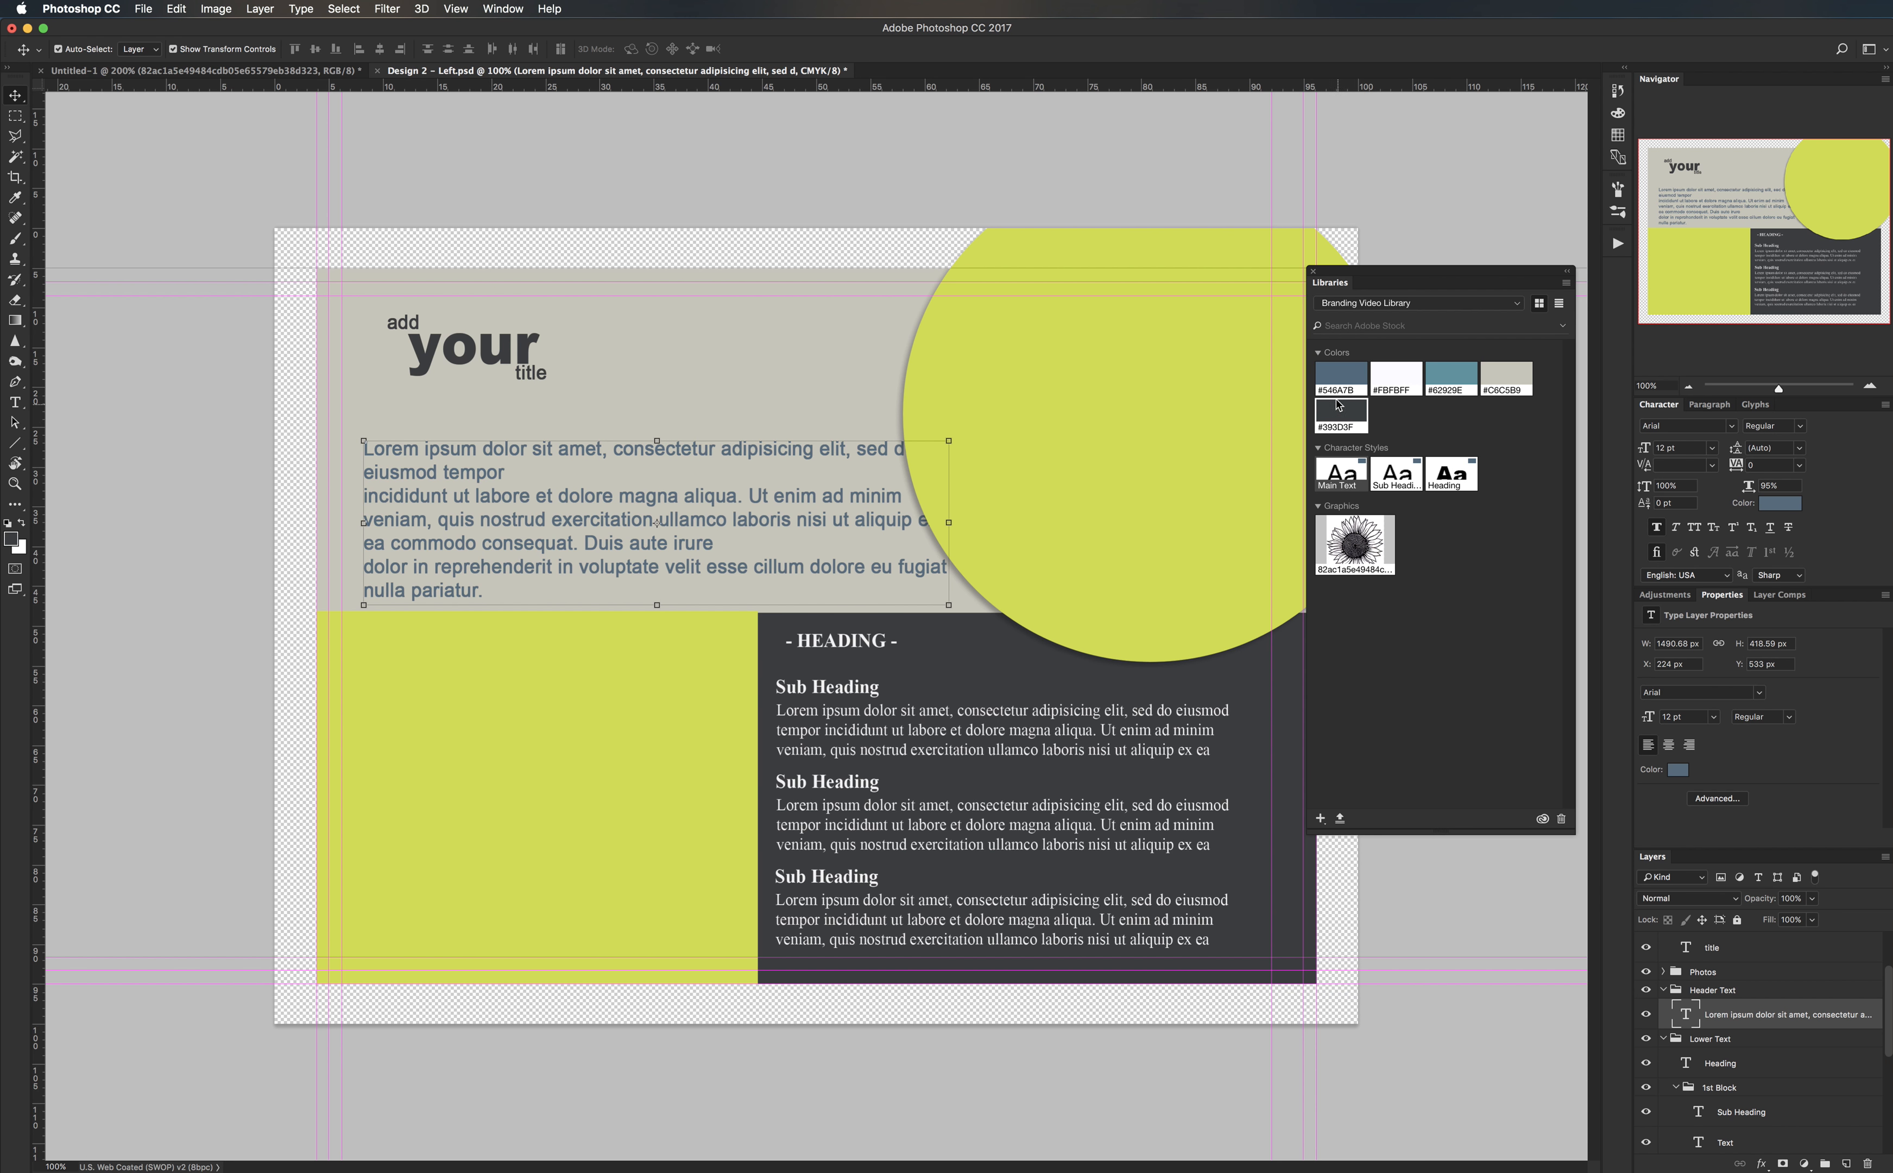
# - Recolor the header paragraph text with the library color #393D3F
pyautogui.click(1333, 417)
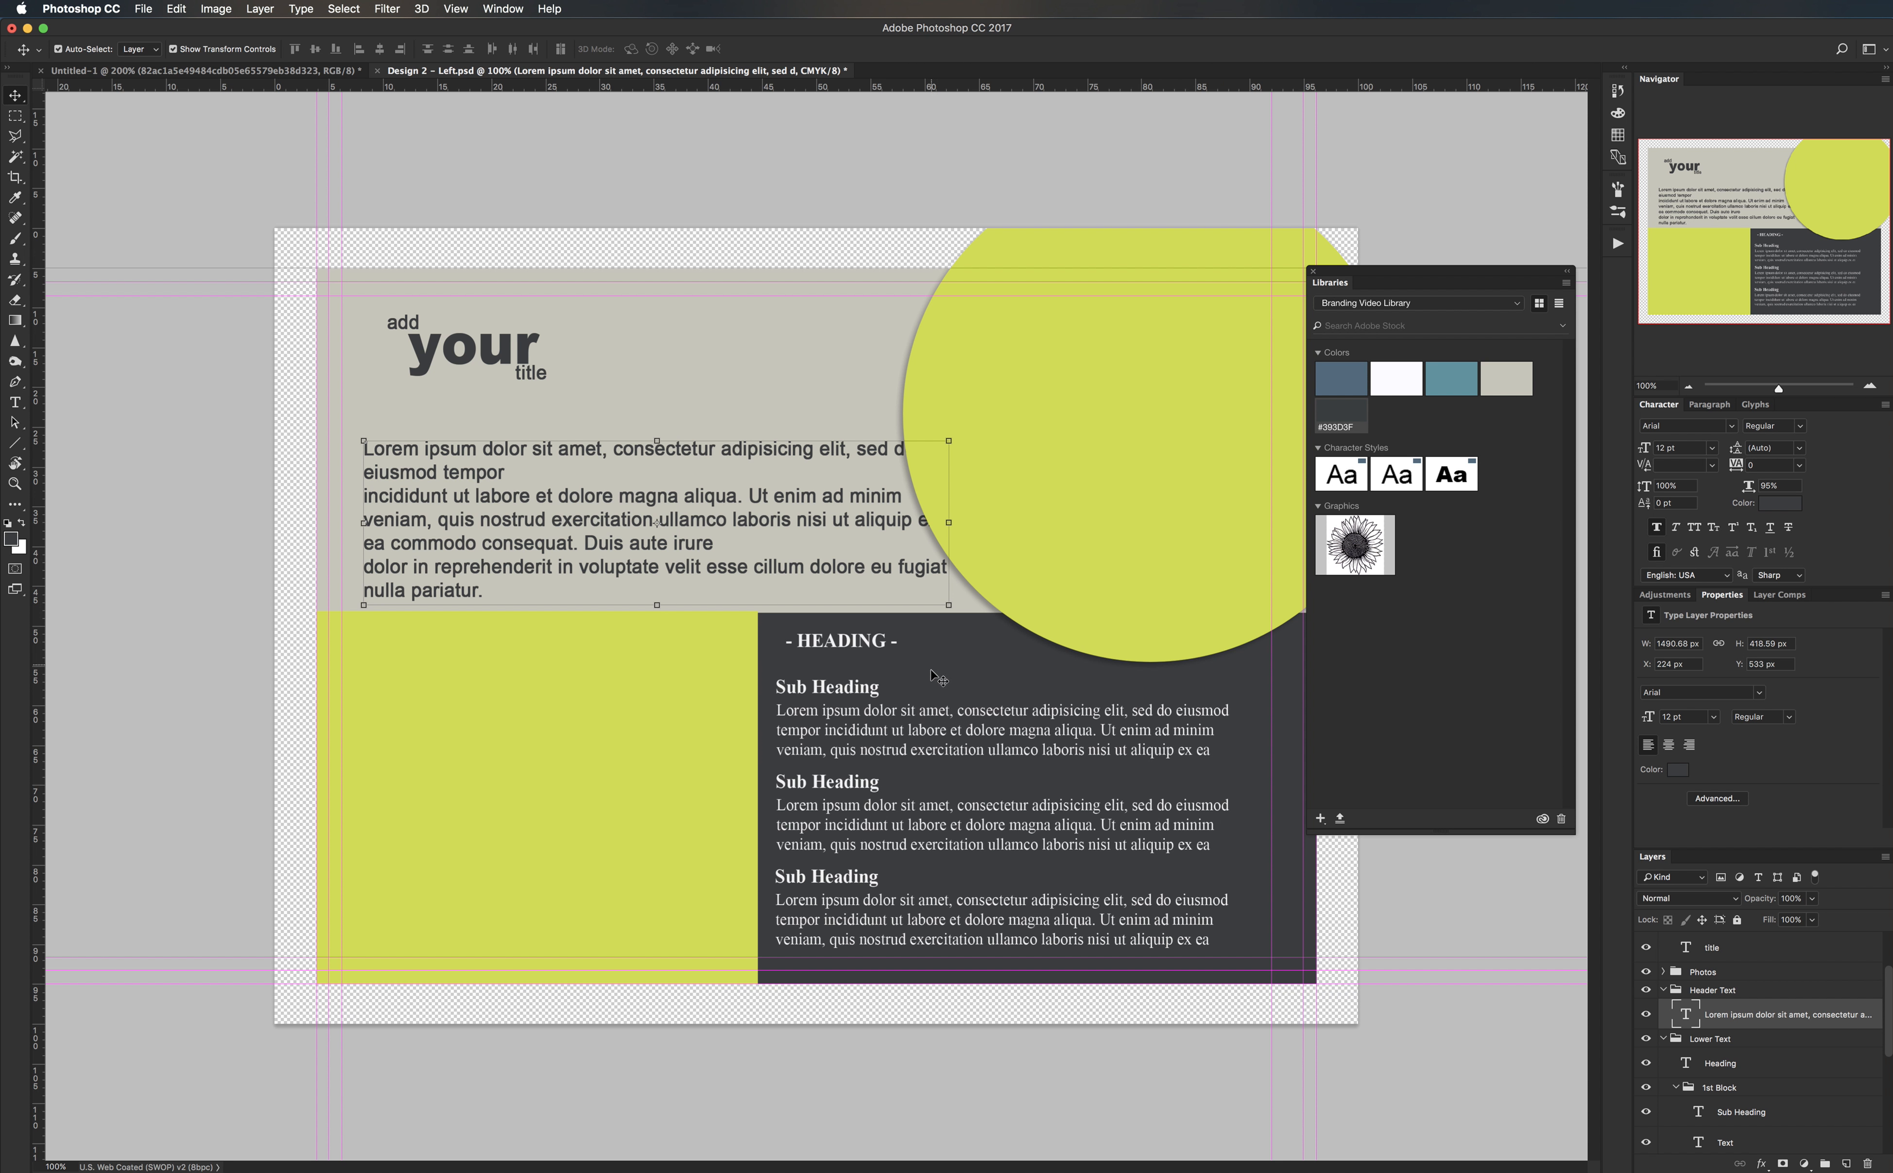
# - Apply the library's "Sub Heading" character style to the lower heading and its sub headings, and color them #FBFBFF
pyautogui.click(851, 642)
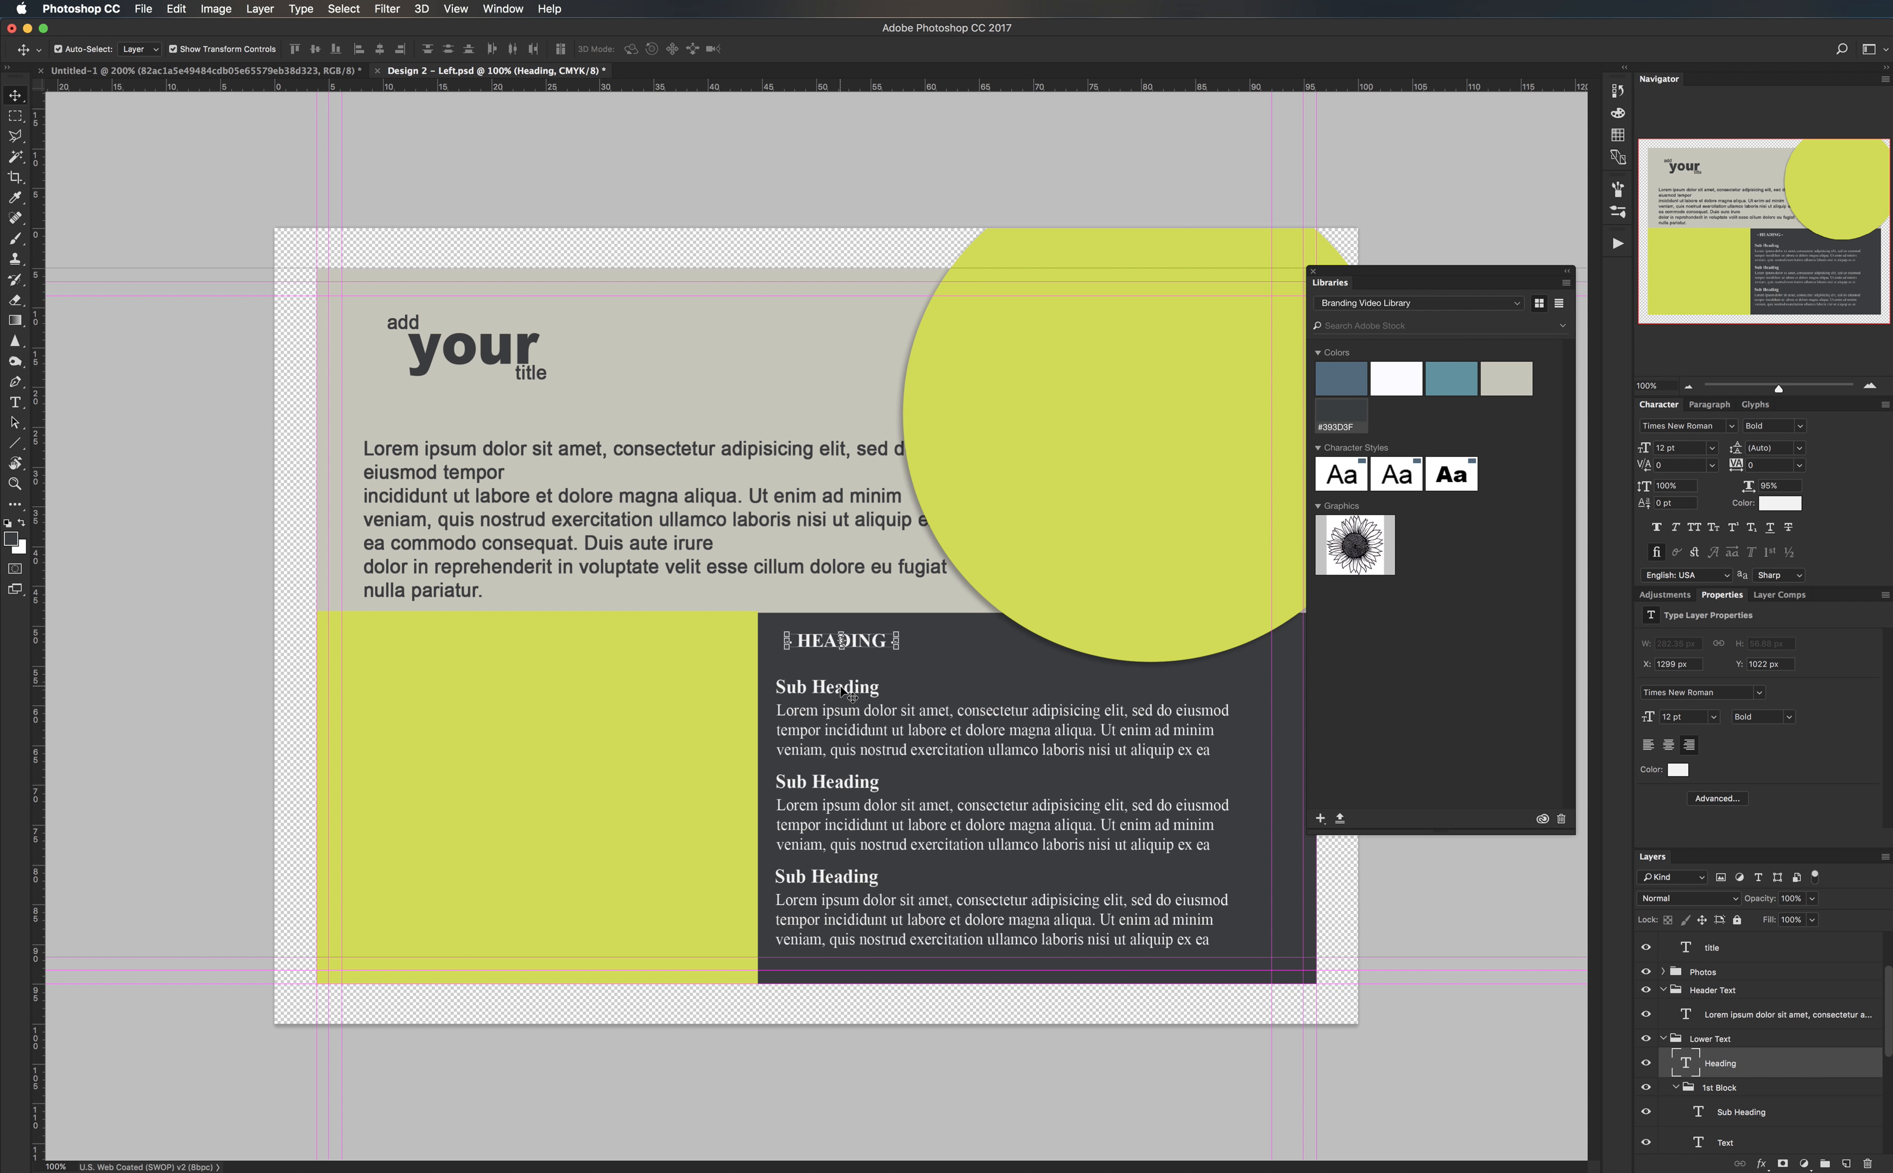
pyautogui.keyDown('shift'); pyautogui.click(849, 690); pyautogui.keyUp('shift')
pyautogui.keyDown('shift'); pyautogui.click(829, 878); pyautogui.keyUp('shift')
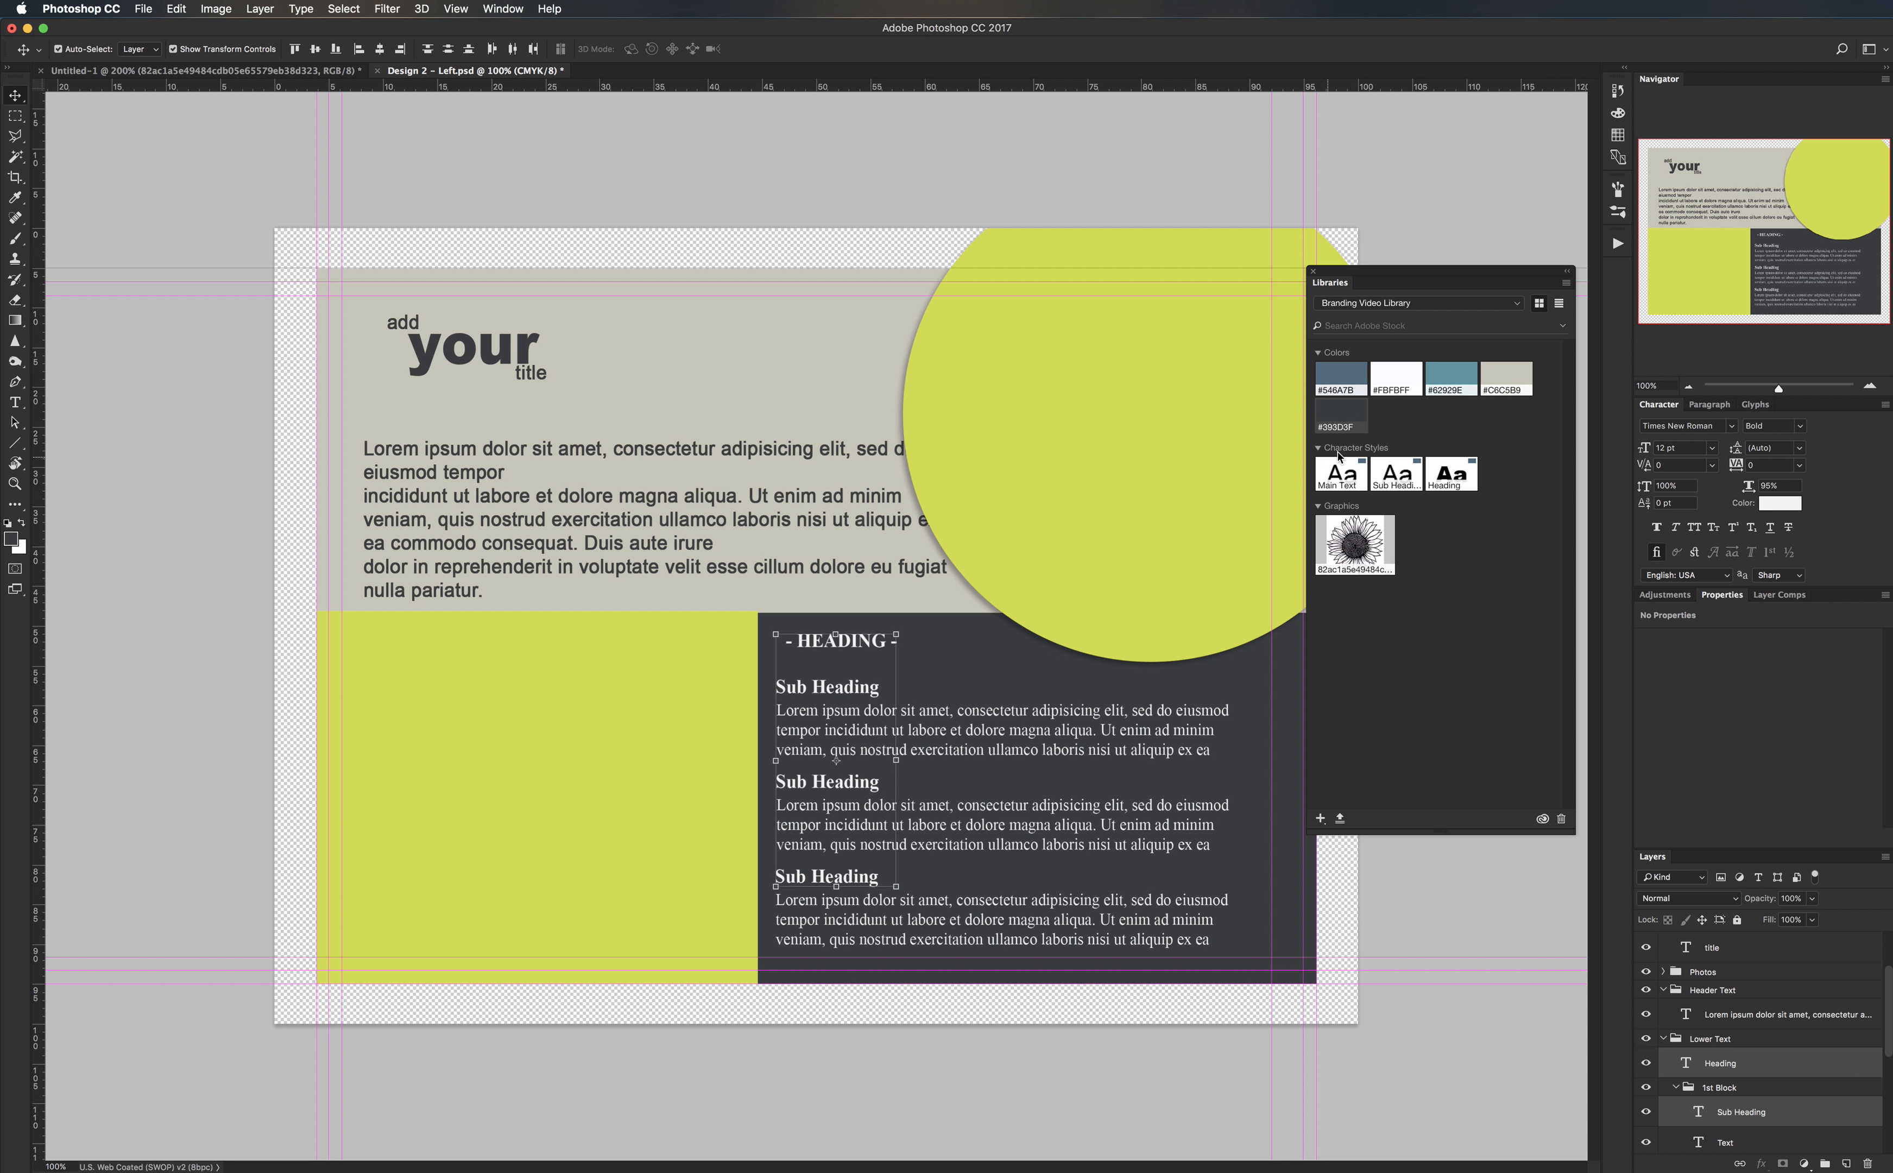
pyautogui.click(1396, 474)
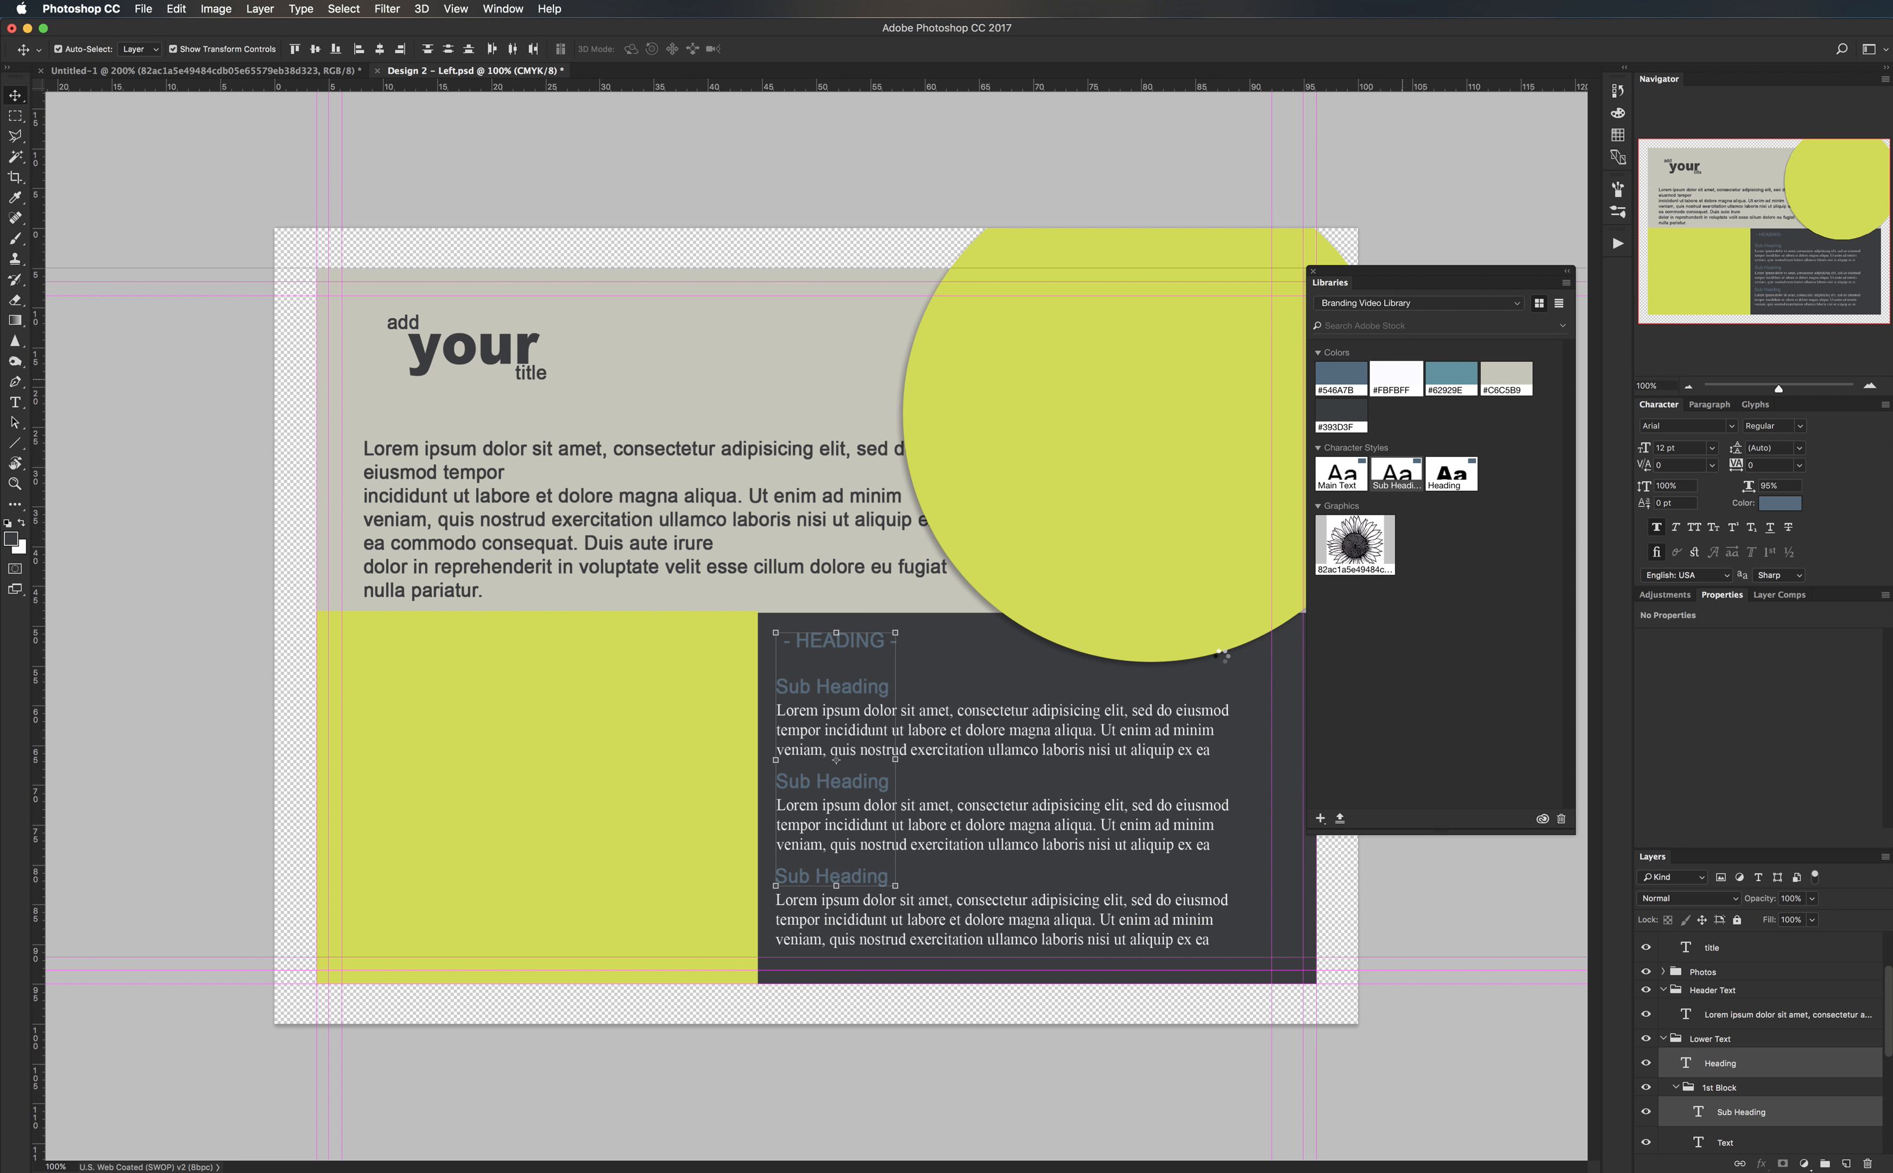
pyautogui.click(1396, 378)
# - Apply the library's "Main Text" character style to the body text of all three lower blocks
pyautogui.click(1000, 733)
pyautogui.keyDown('shift'); pyautogui.click(991, 827); pyautogui.keyUp('shift')
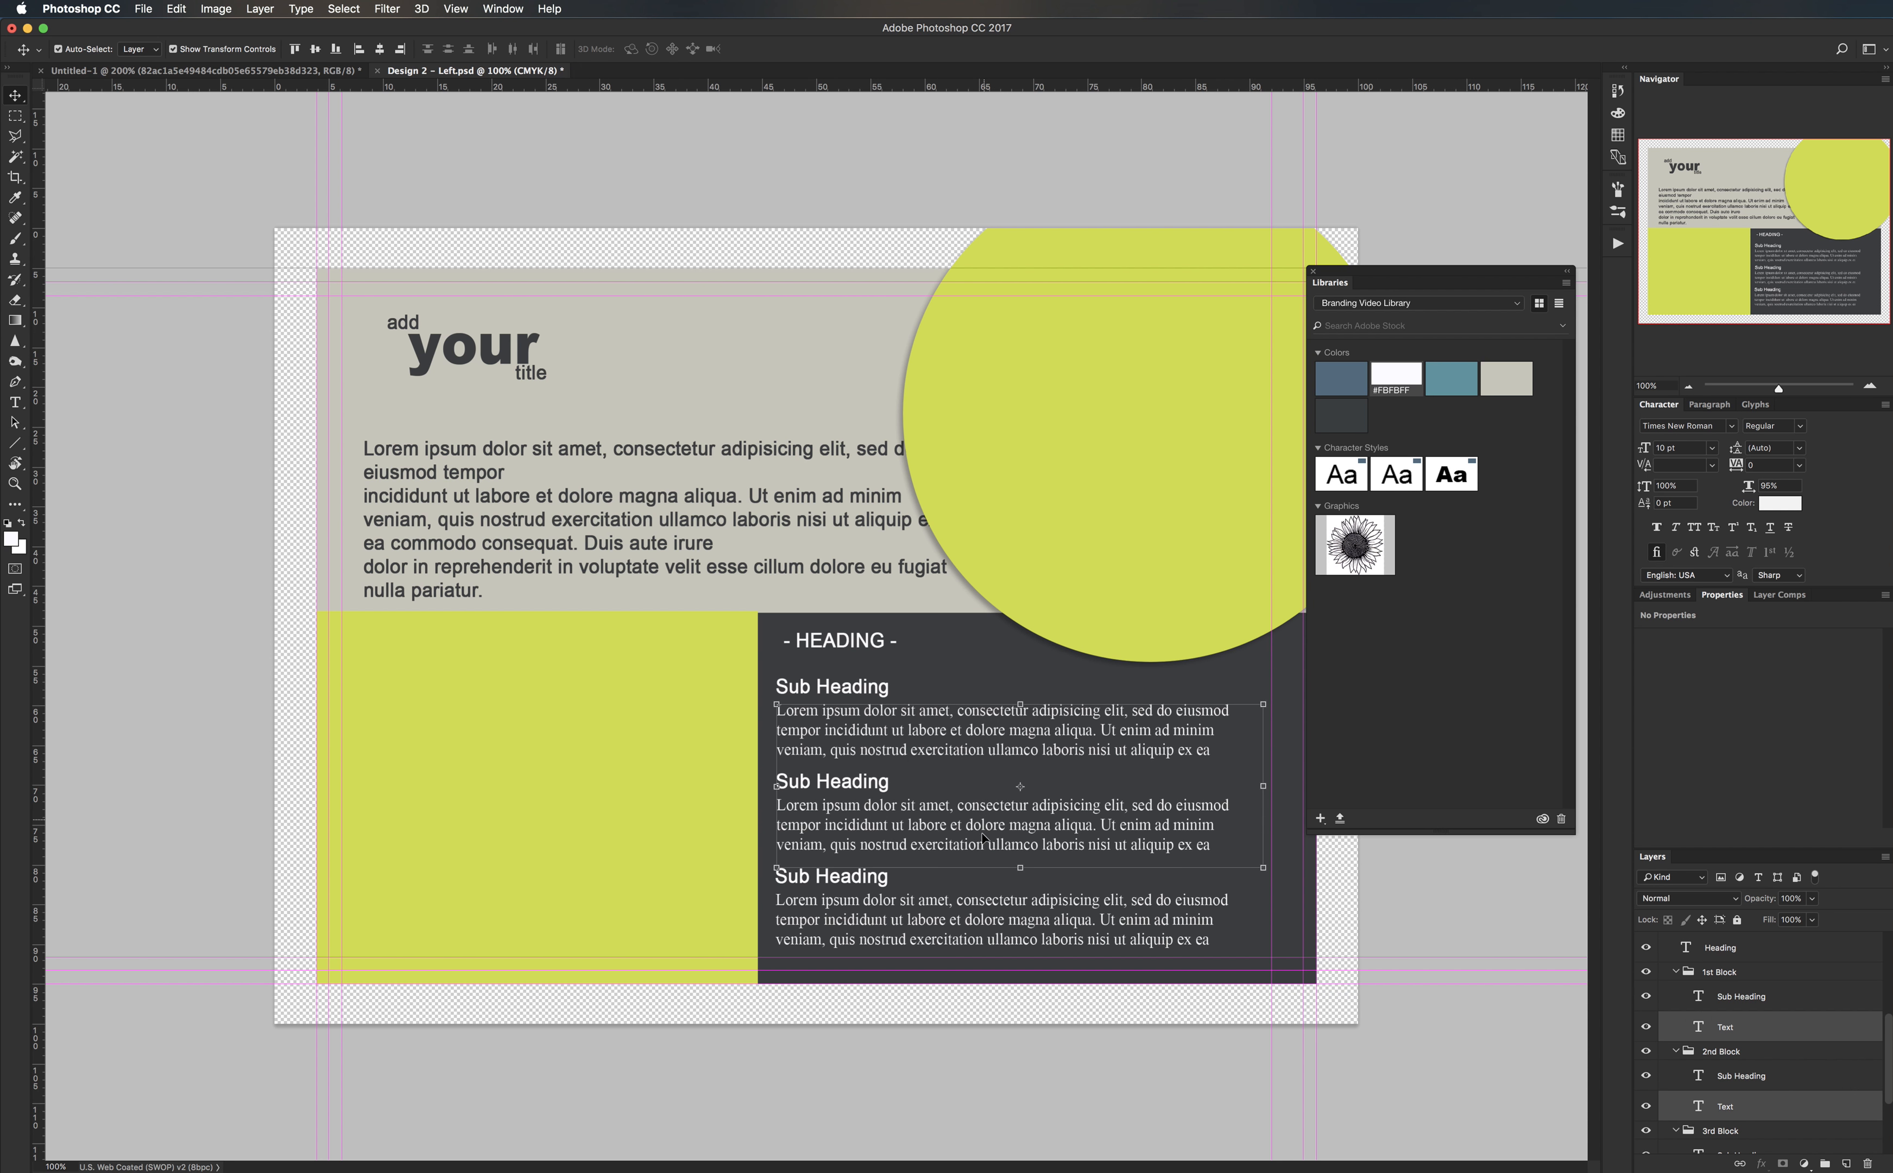
pyautogui.keyDown('shift'); pyautogui.click(1006, 900); pyautogui.keyUp('shift')
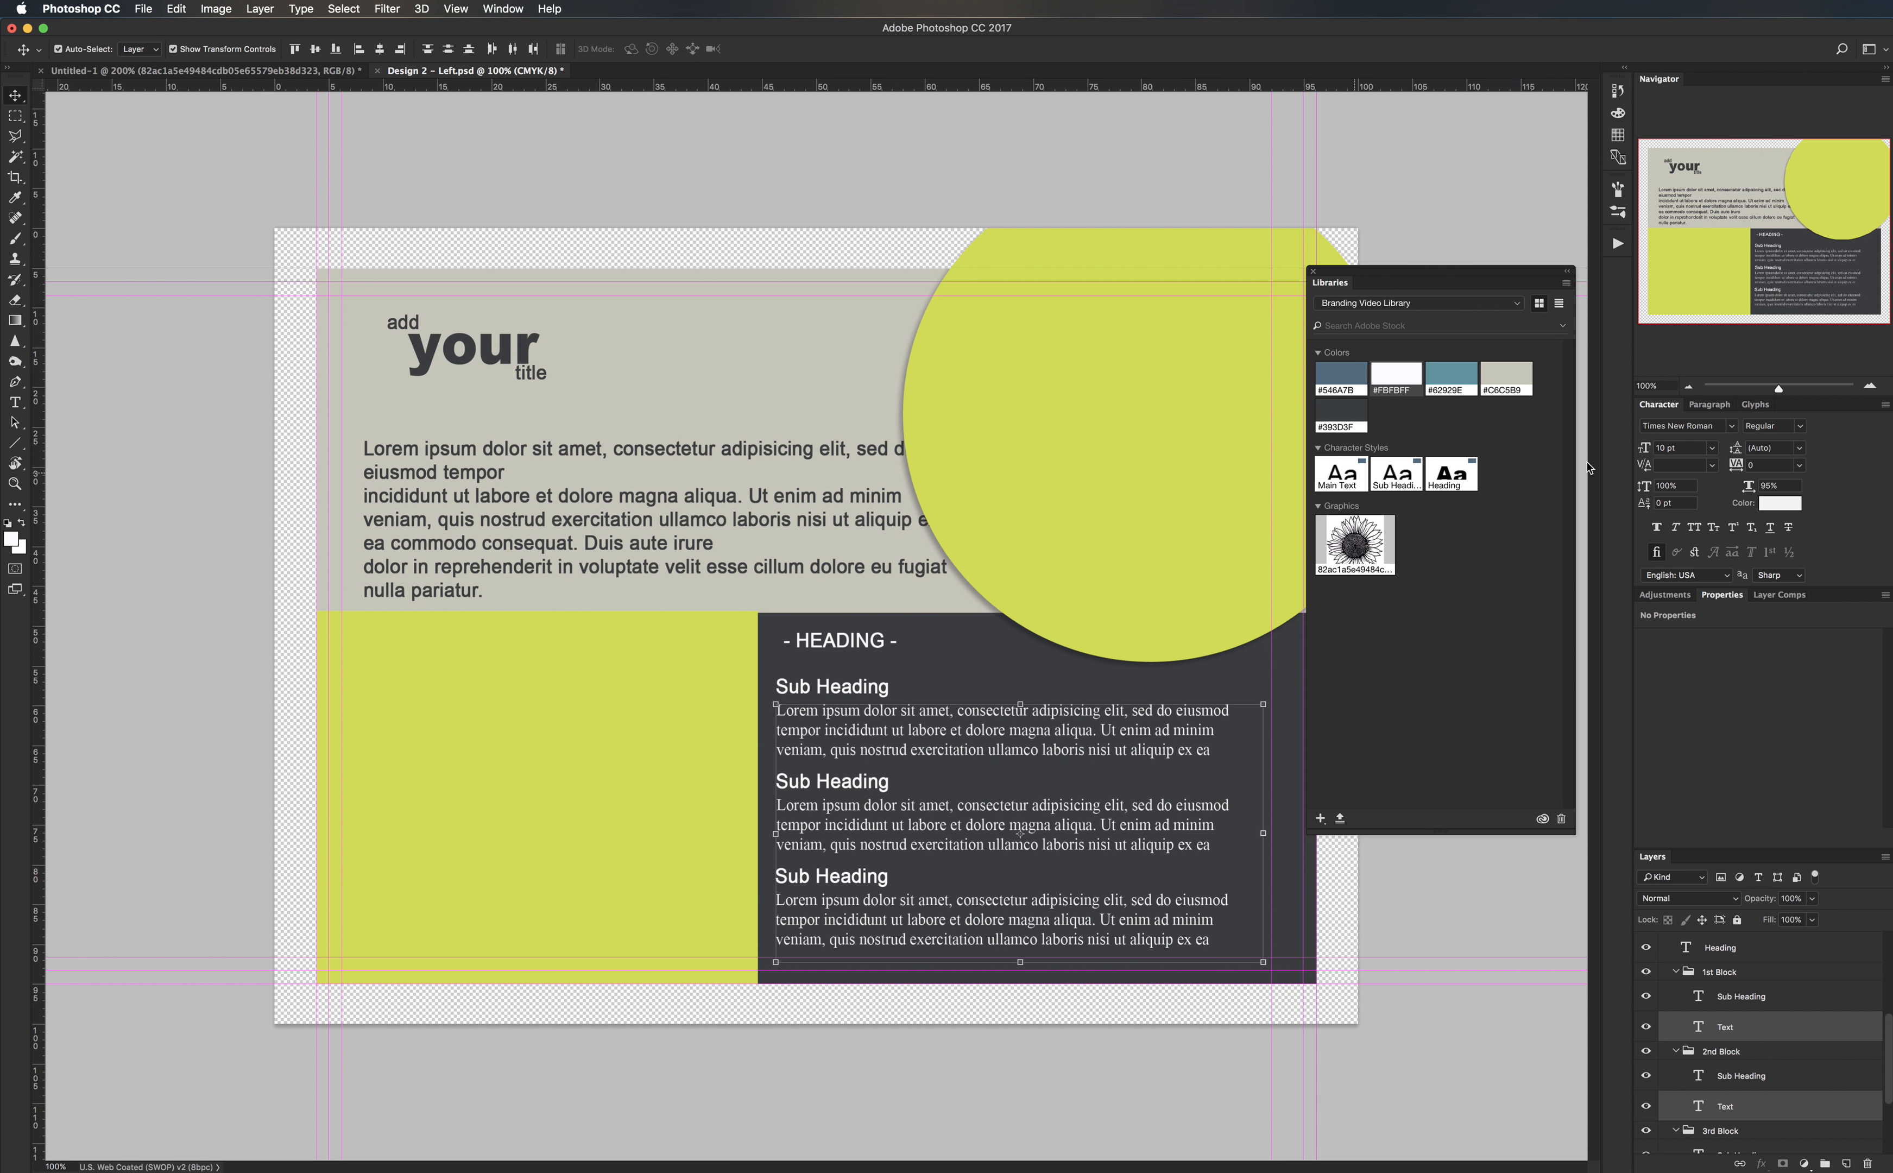
pyautogui.click(1356, 477)
pyautogui.press('super+z')
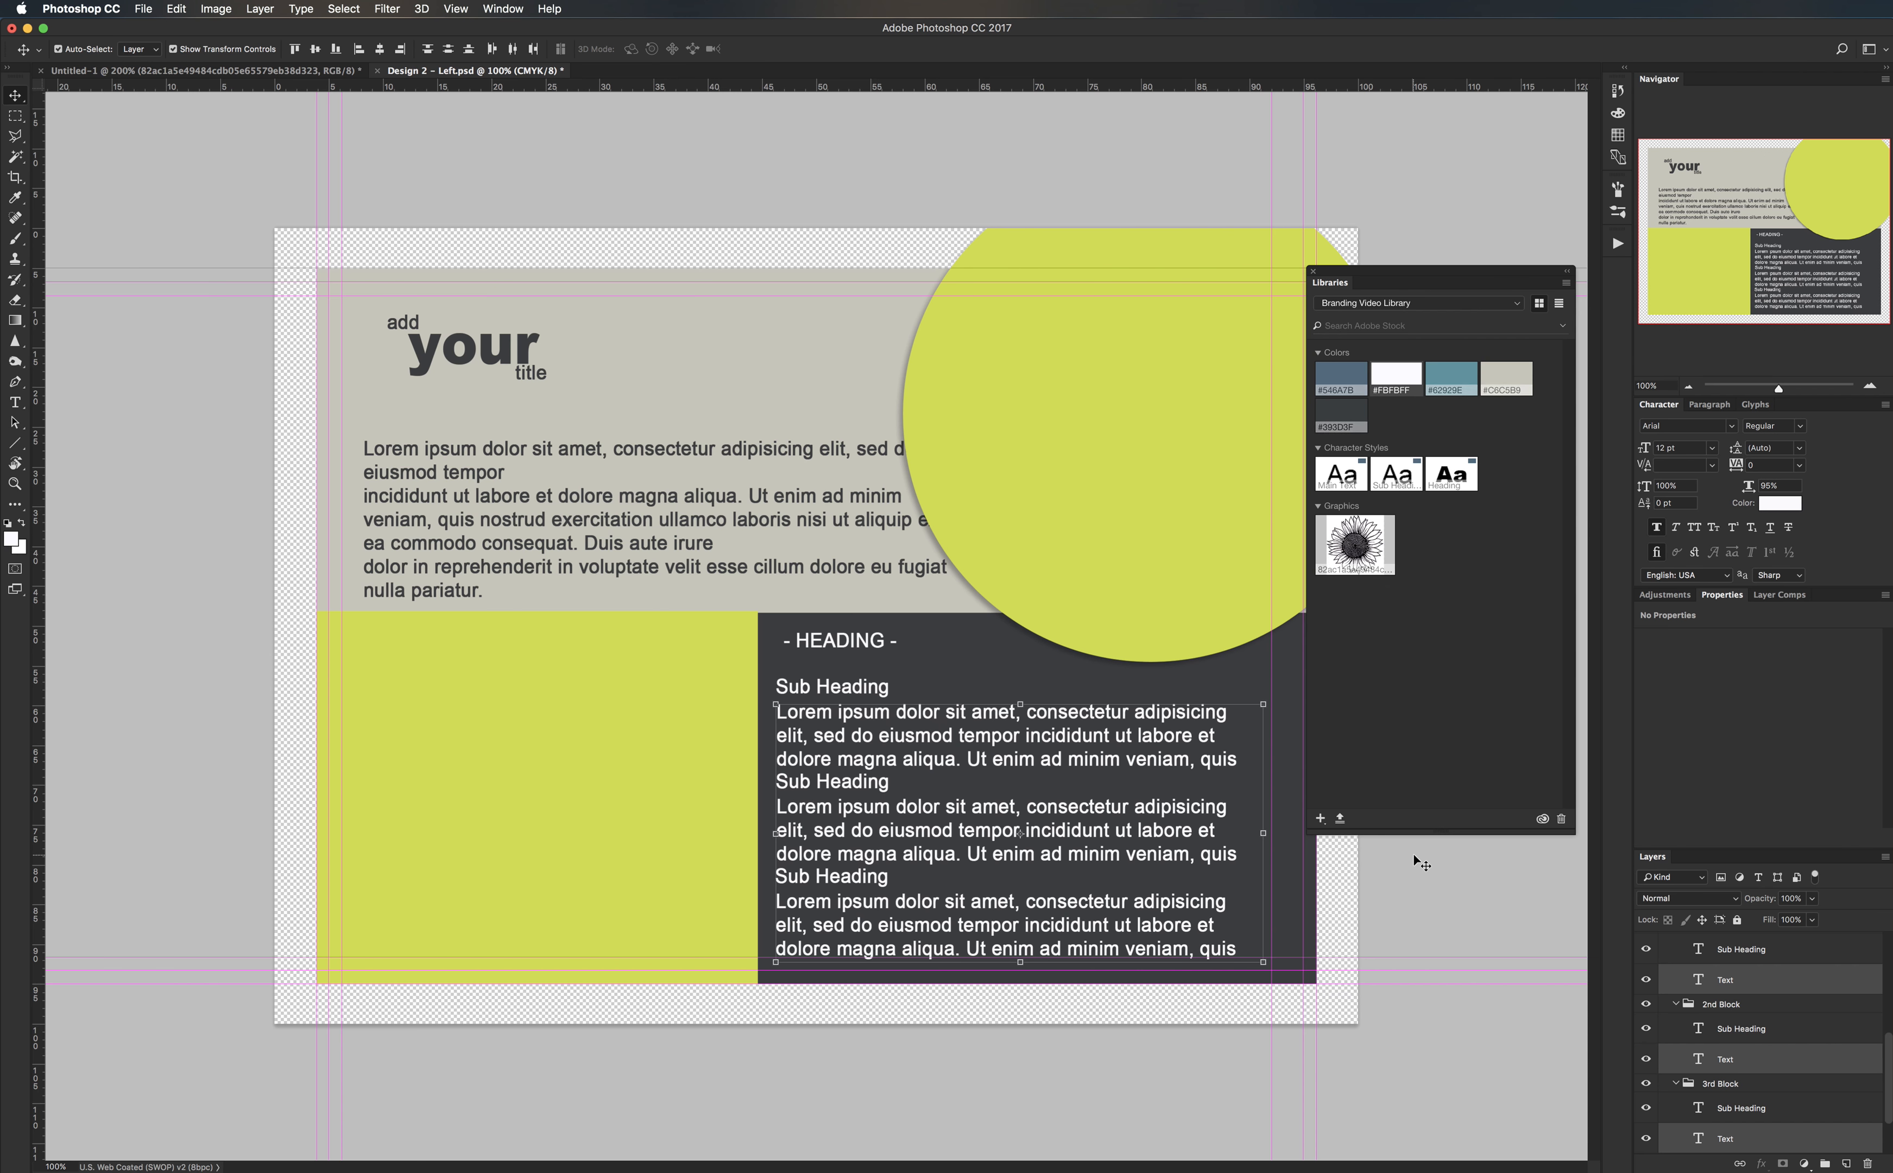
pyautogui.click(1352, 480)
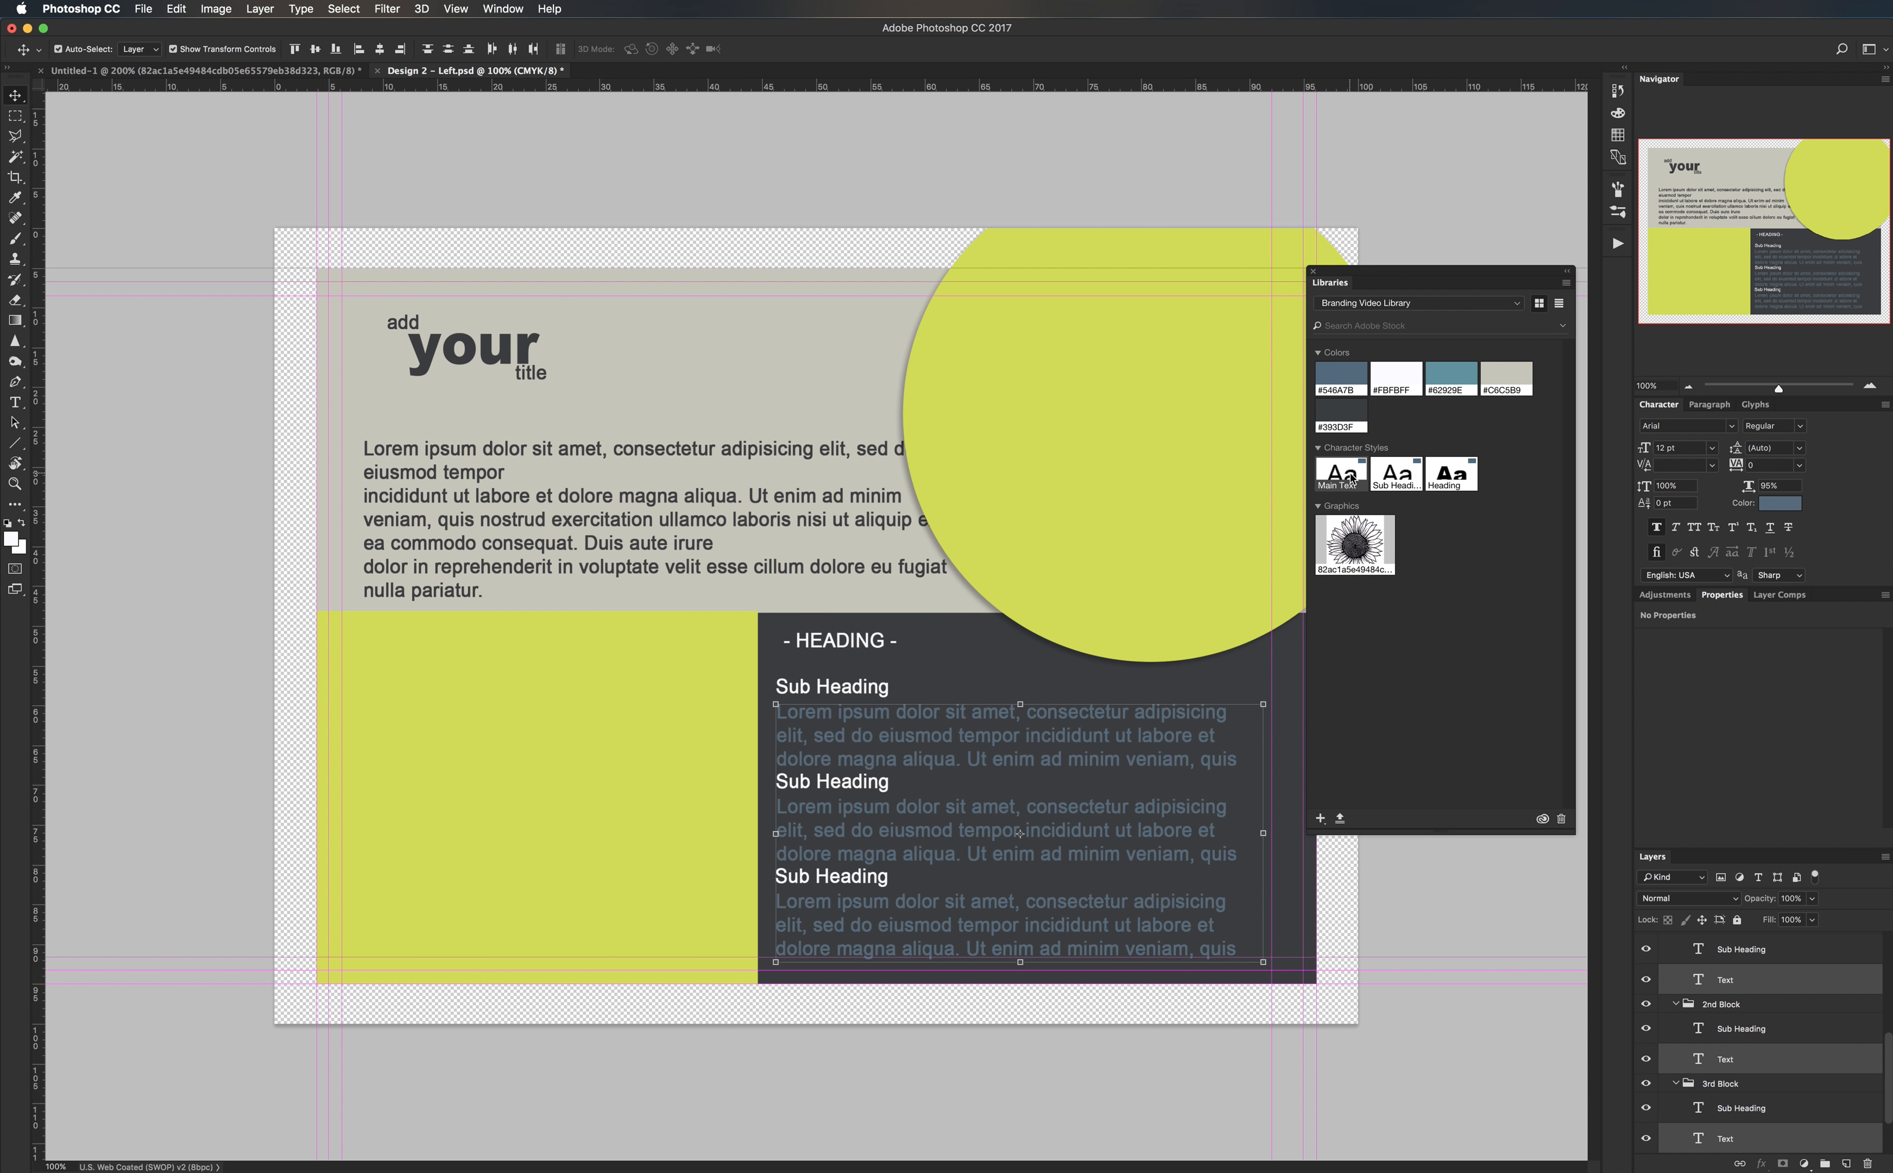
# - Turn off faux bold on the three lower body texts and recolor them with the library color #FBFBFF
pyautogui.click(1657, 529)
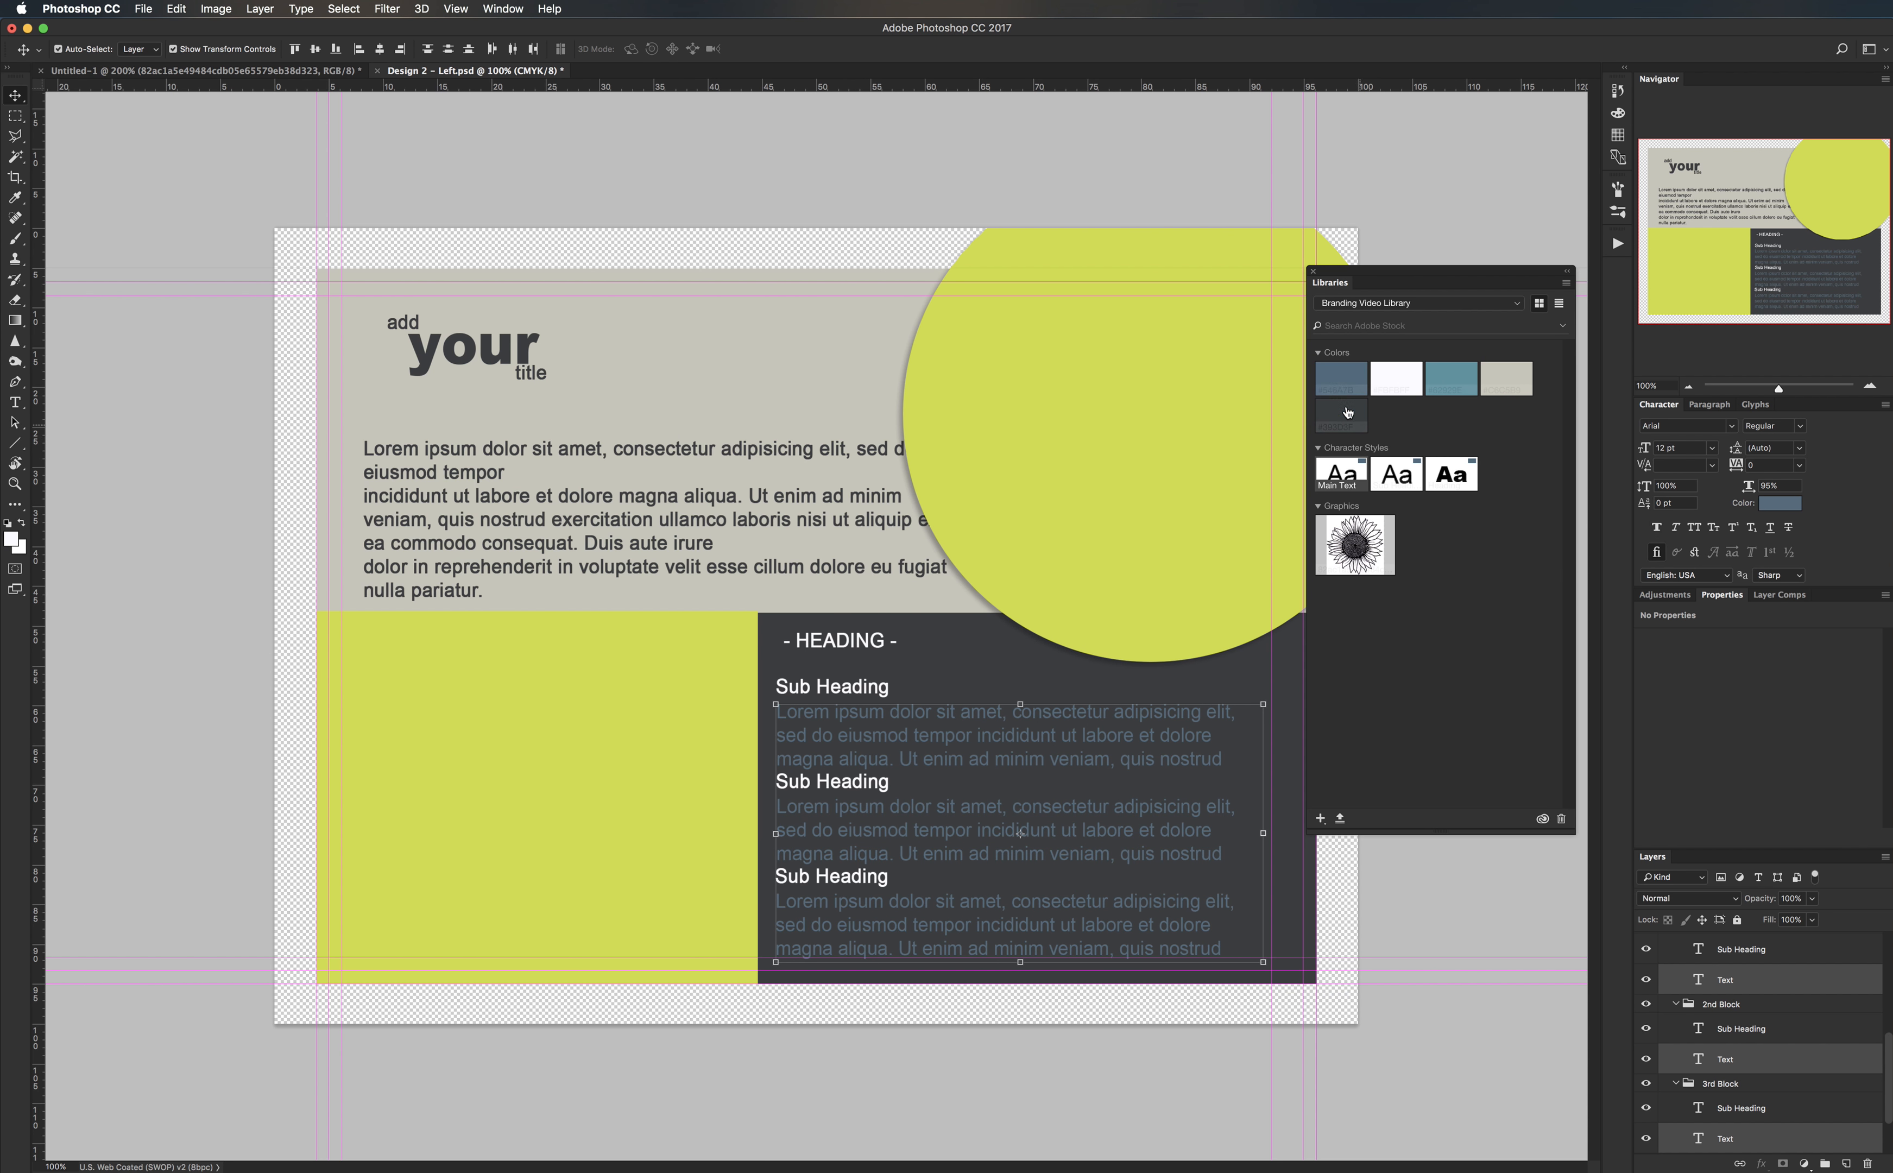
pyautogui.click(1396, 378)
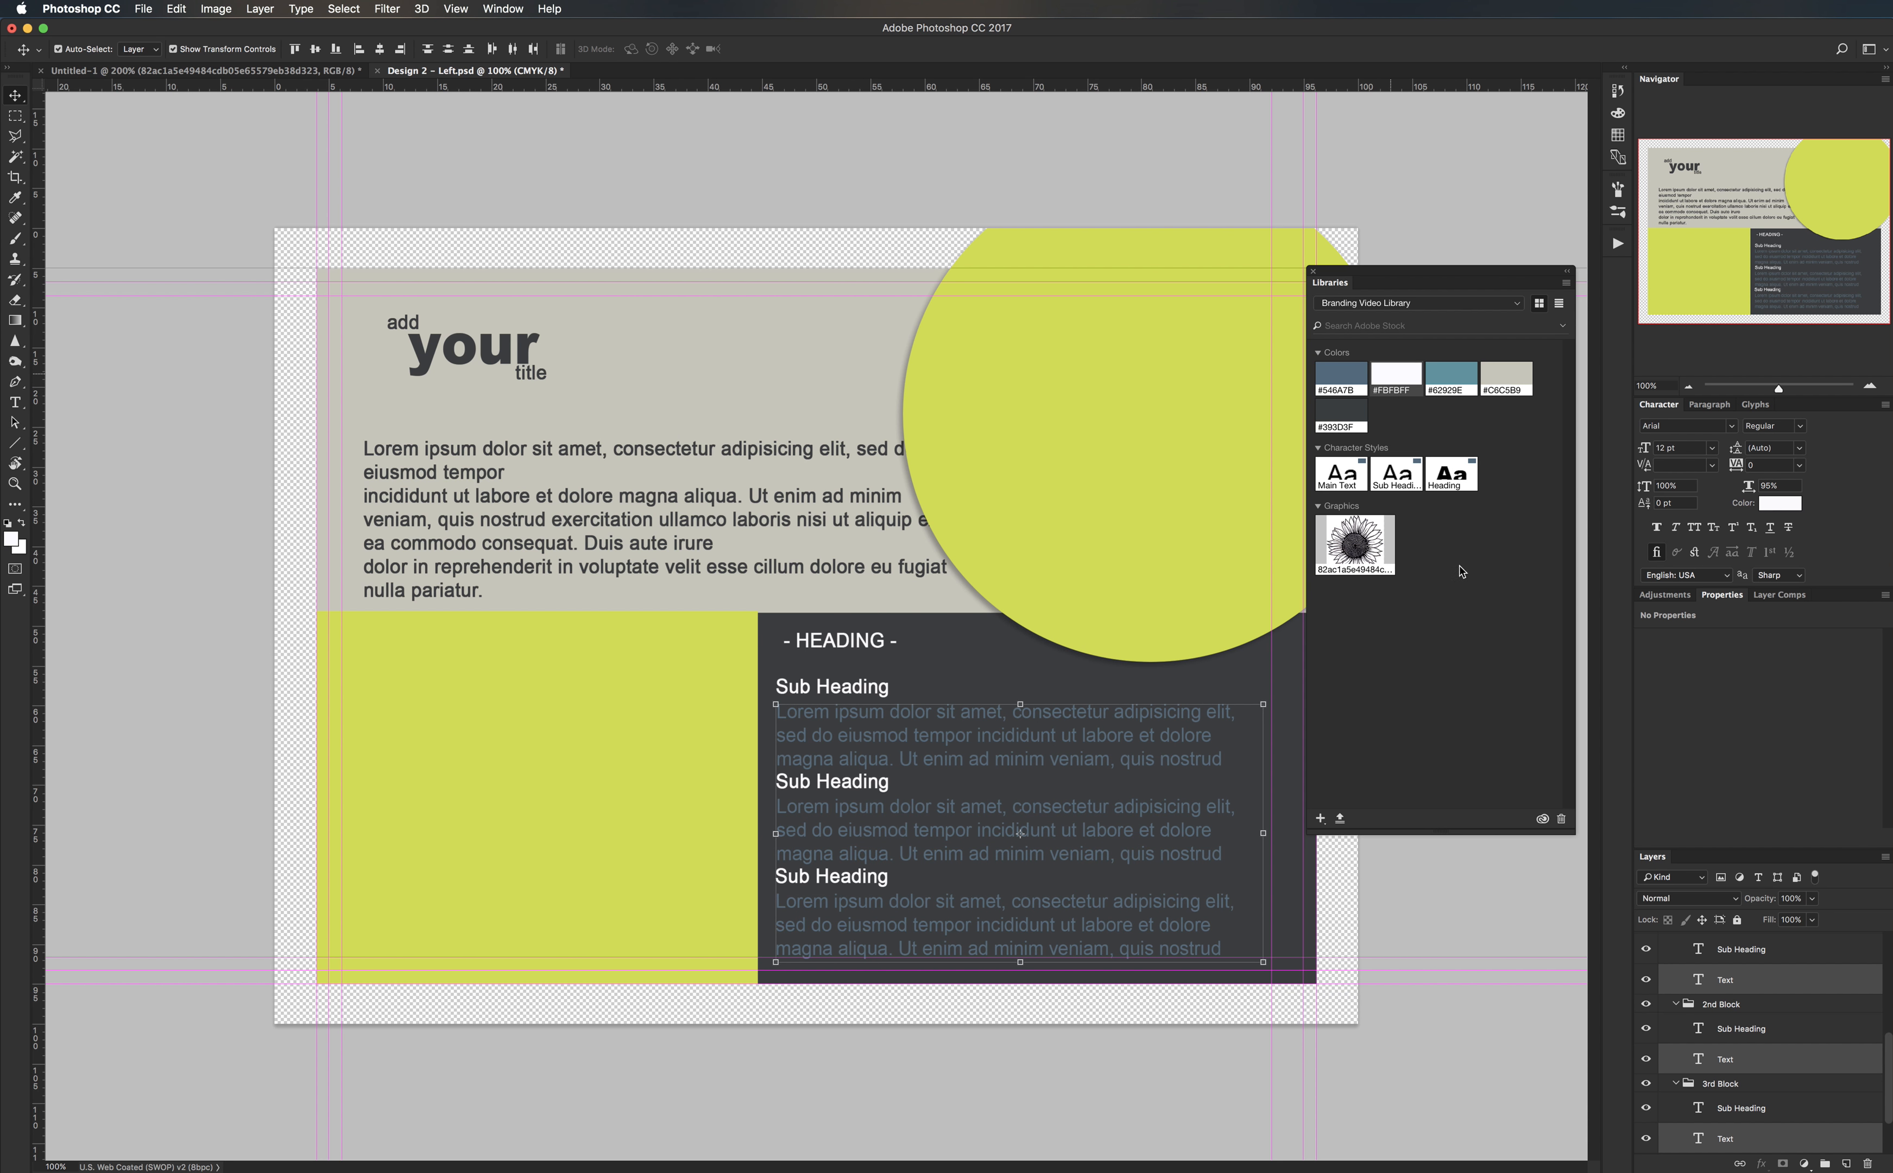
pyautogui.click(1485, 903)
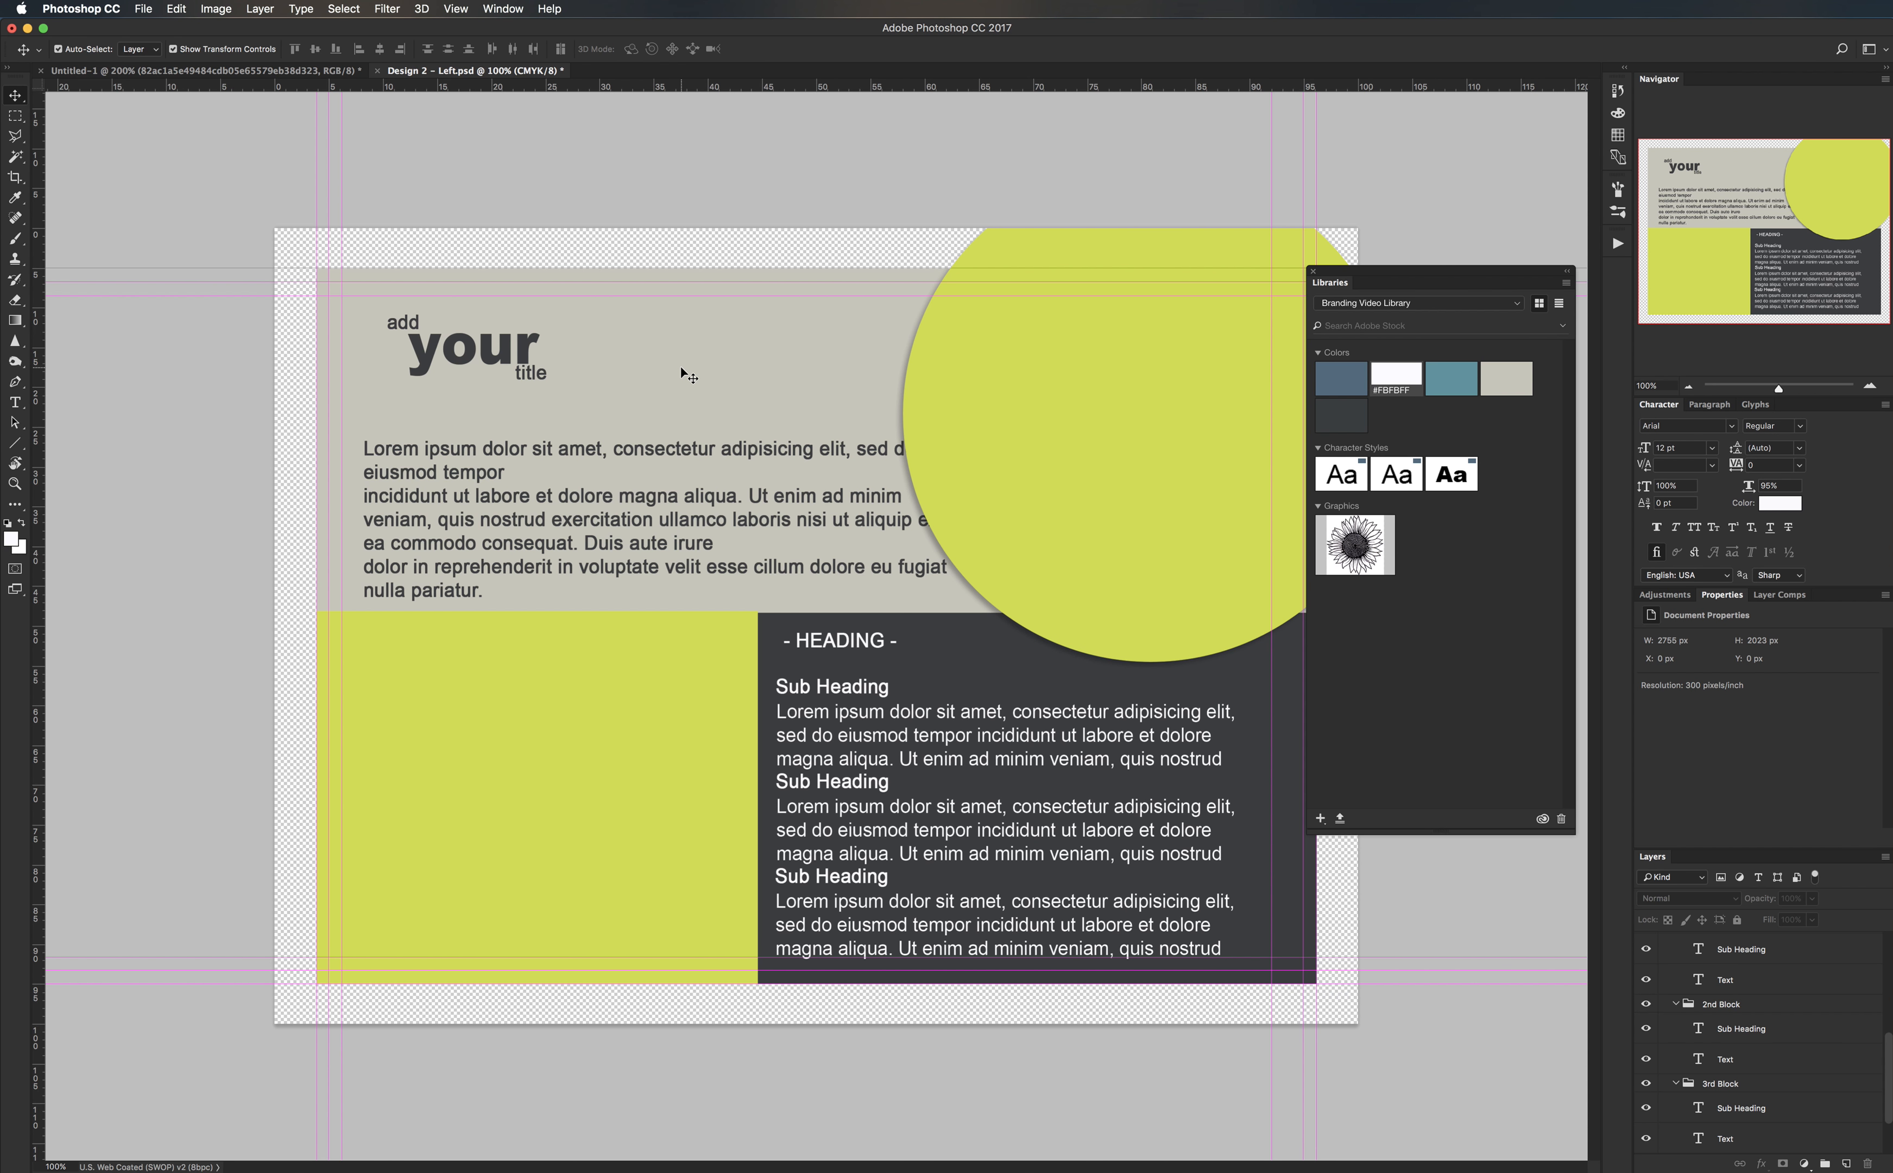
pyautogui.click(466, 355)
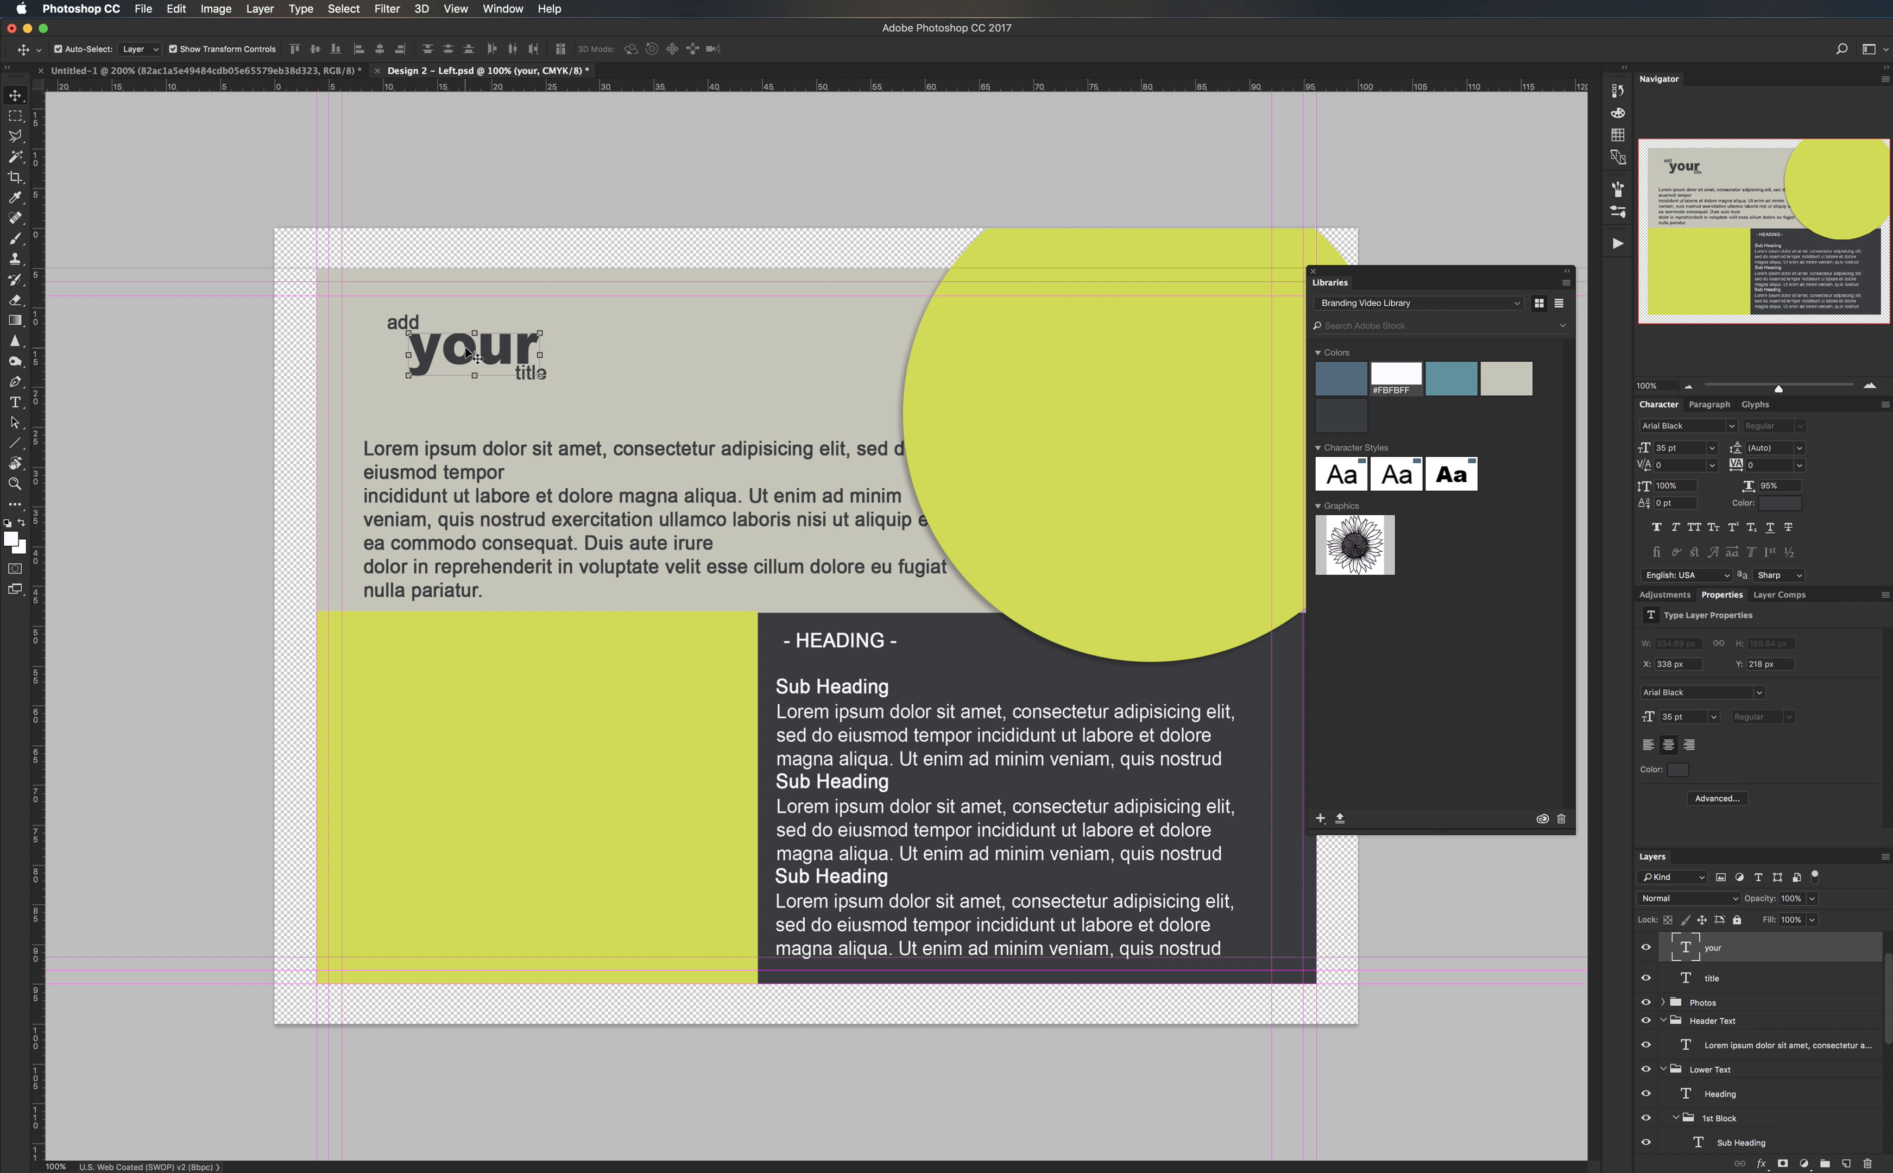
pyautogui.click(966, 174)
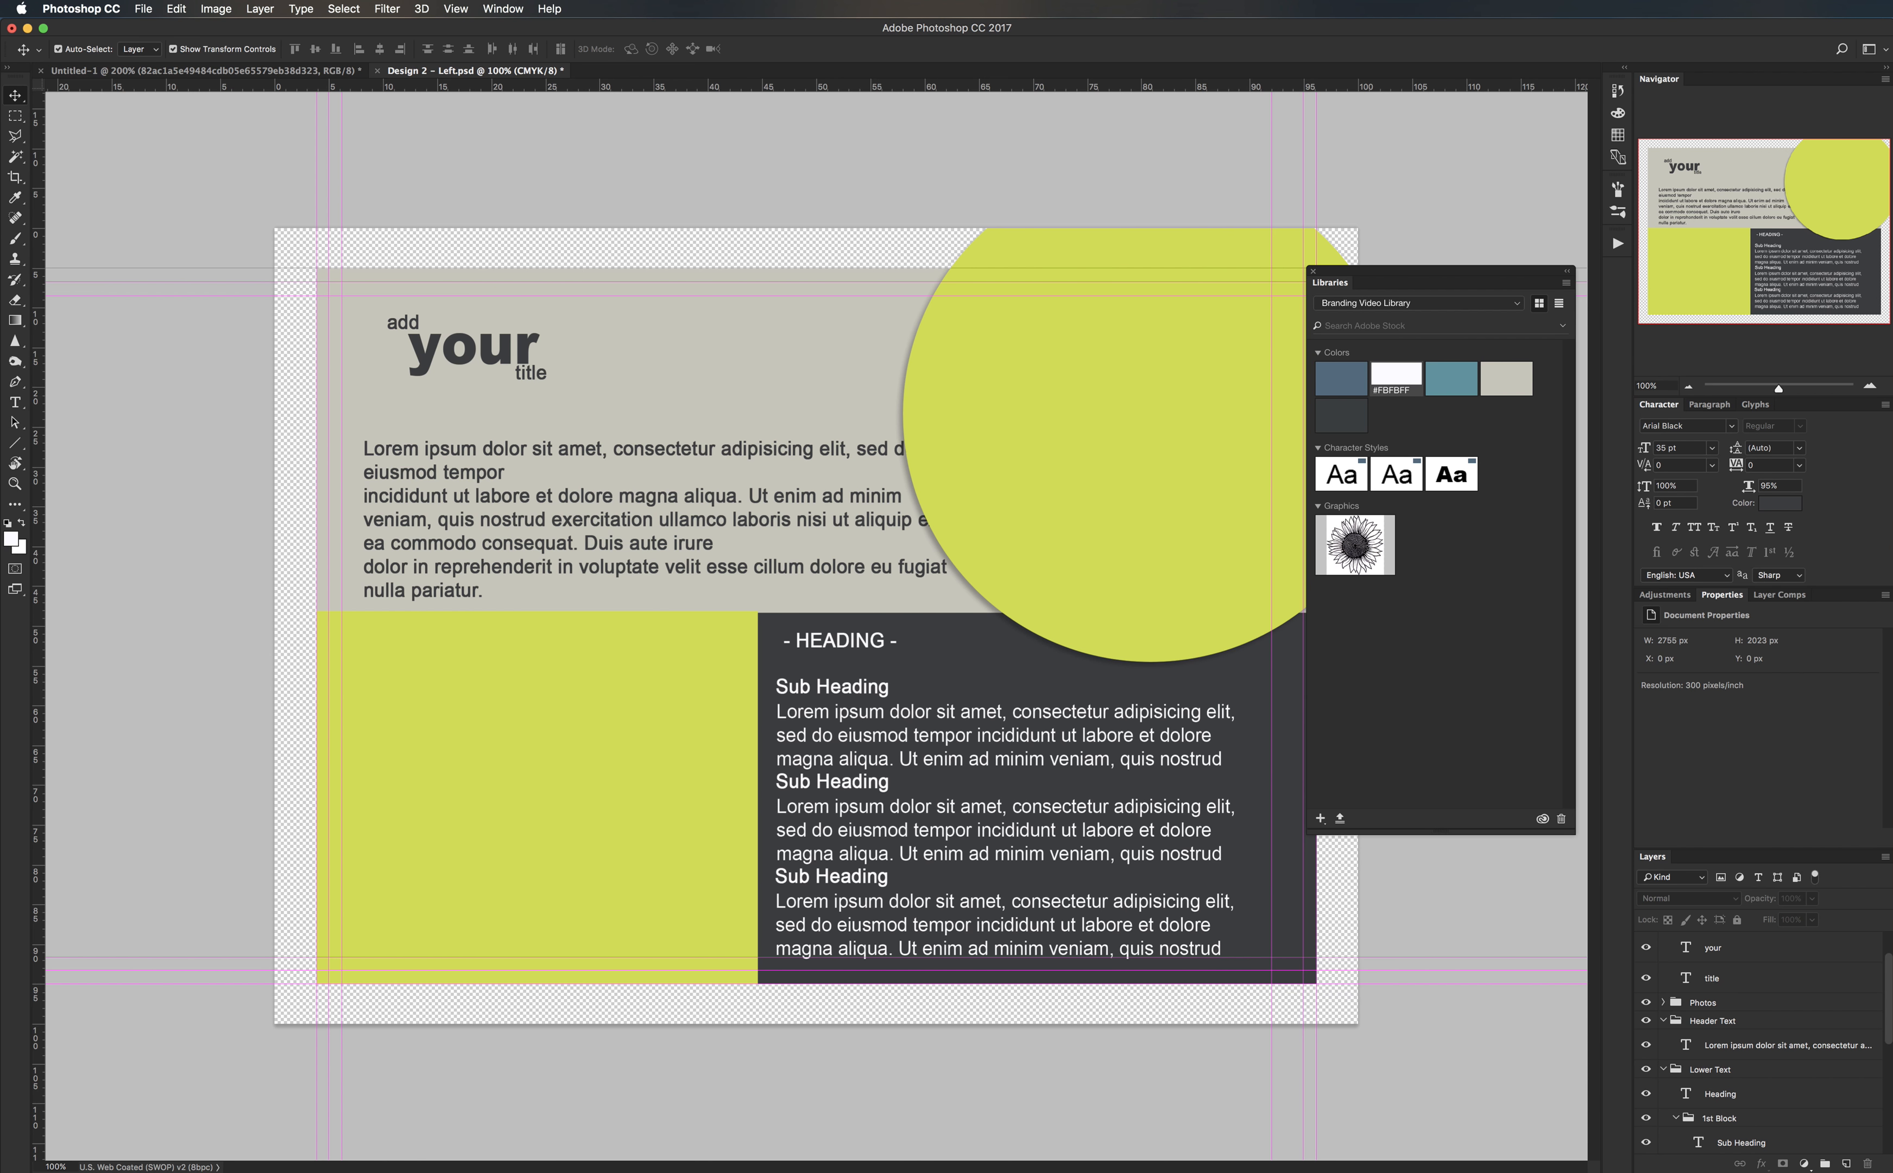